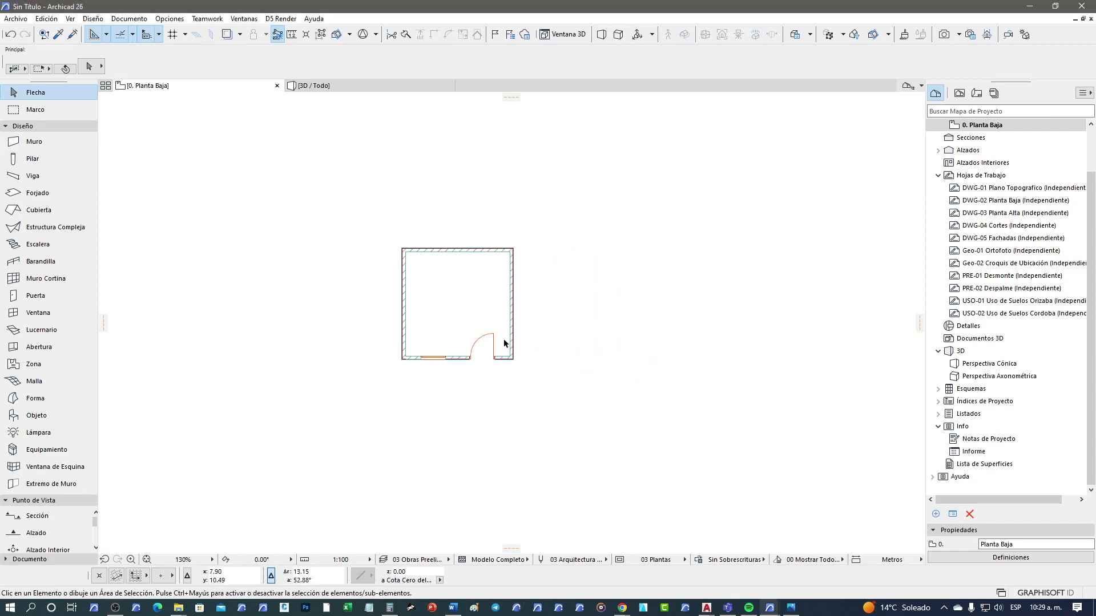
# Select the room's four walls on the plan, then clear the selection
pyautogui.scroll(2, 457, 283)
pyautogui.scroll(2, 457, 284)
pyautogui.moveTo(645, 163); pyautogui.dragTo(275, 494)
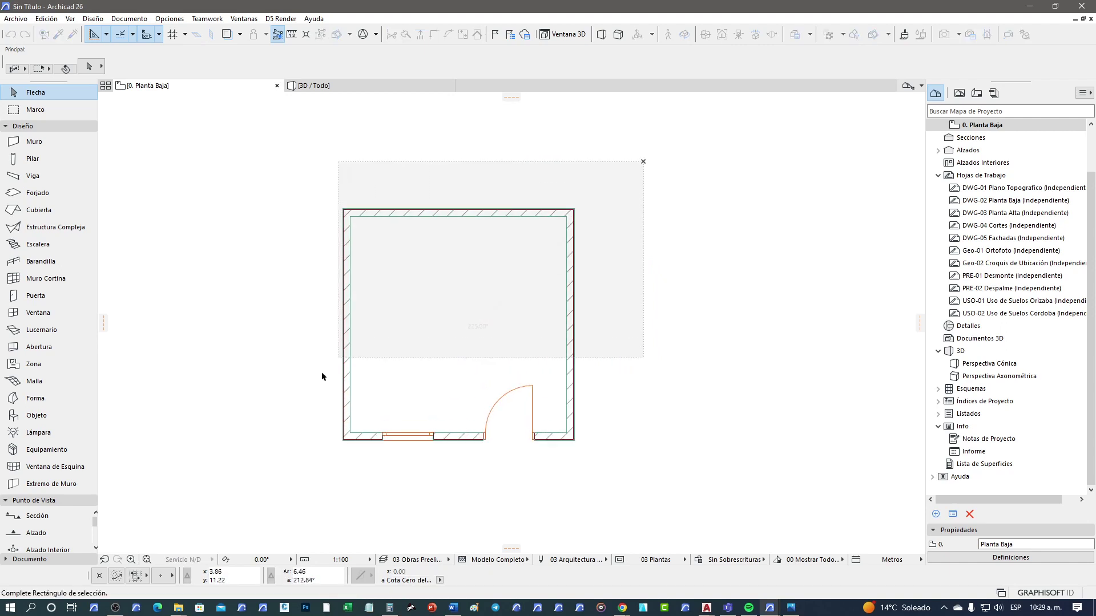
pyautogui.click(276, 491)
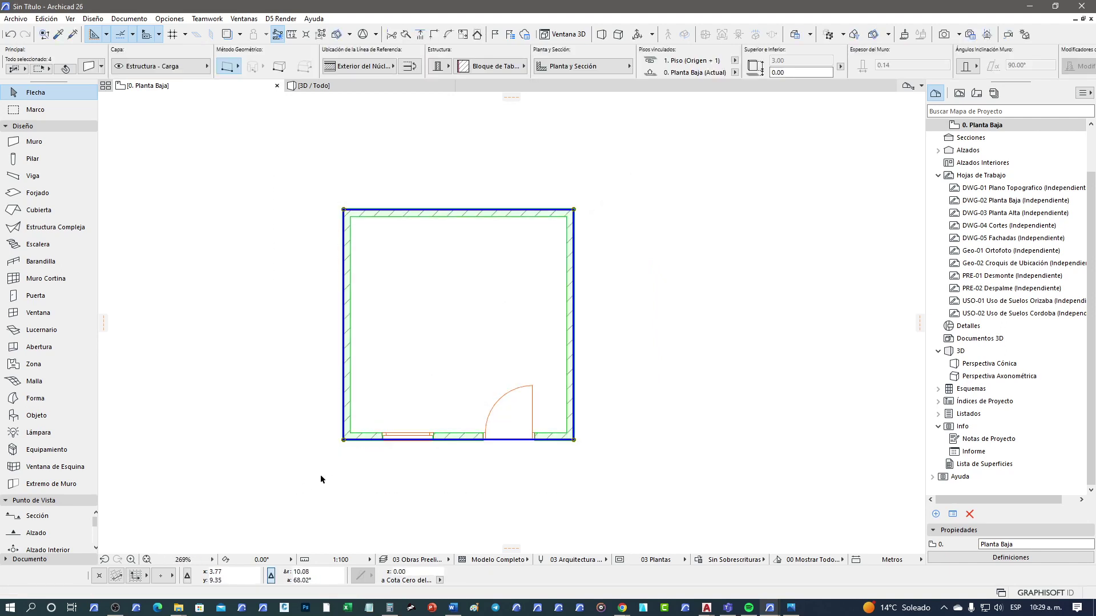
pyautogui.scroll(-1, 460, 308)
pyautogui.scroll(-2, 467, 319)
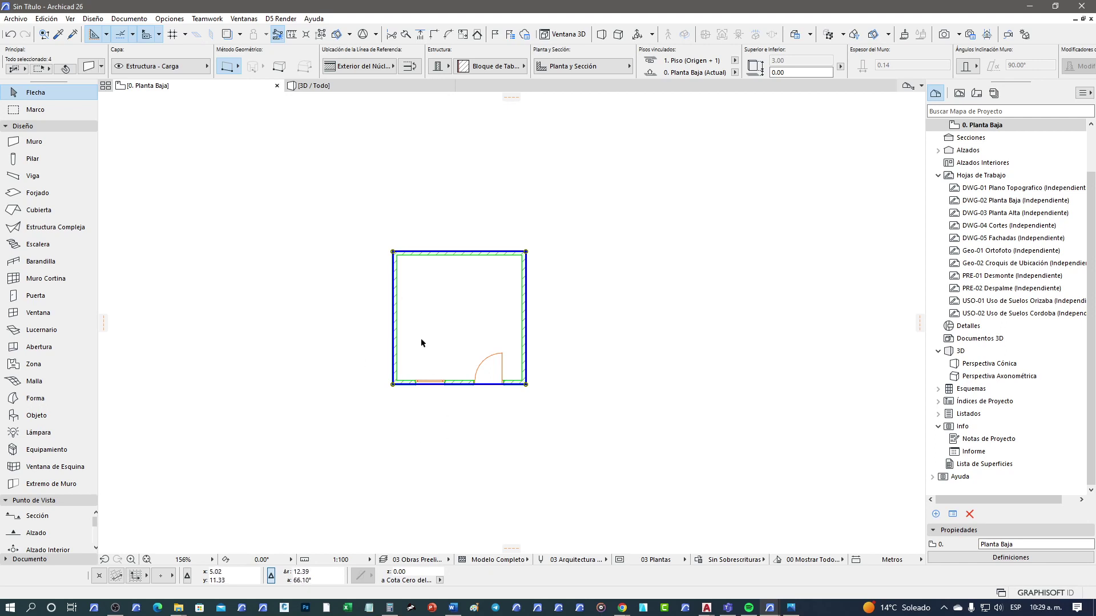
pyautogui.moveTo(423, 342); pyautogui.dragTo(430, 343, button='middle')
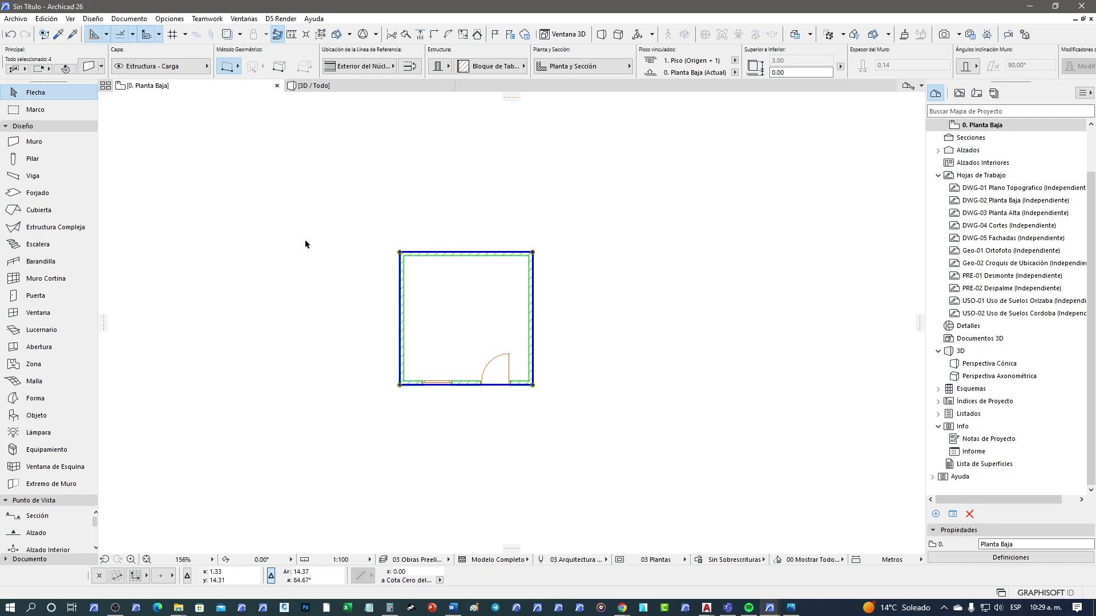
pyautogui.press('Escape')
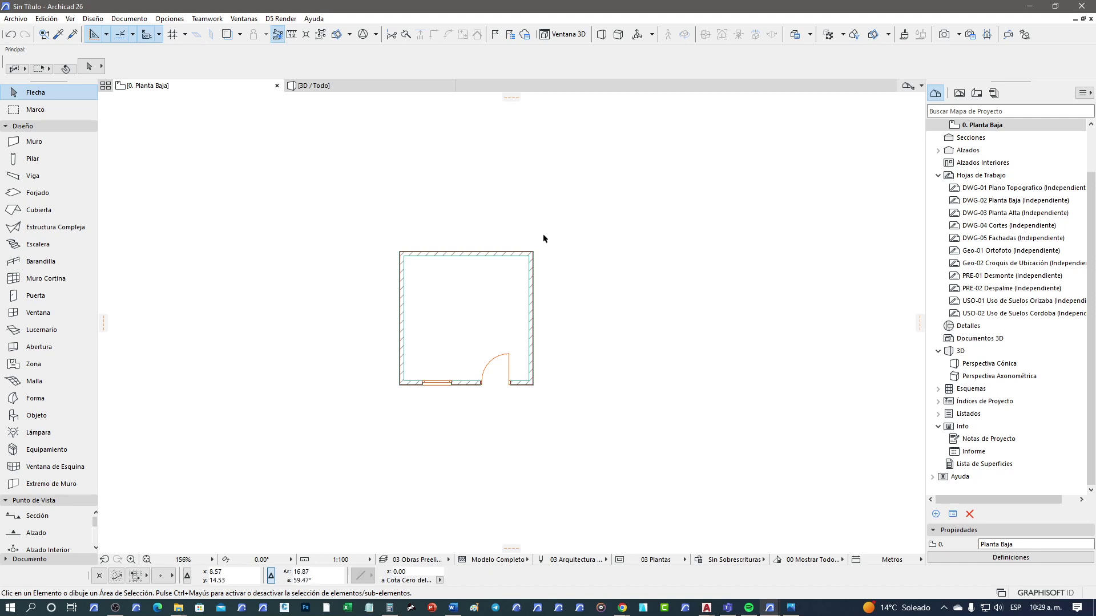
# Select the door and review its sill/head reference options, leaving them unchanged
pyautogui.scroll(2, 523, 251)
pyautogui.moveTo(492, 320); pyautogui.dragTo(499, 282, button='middle')
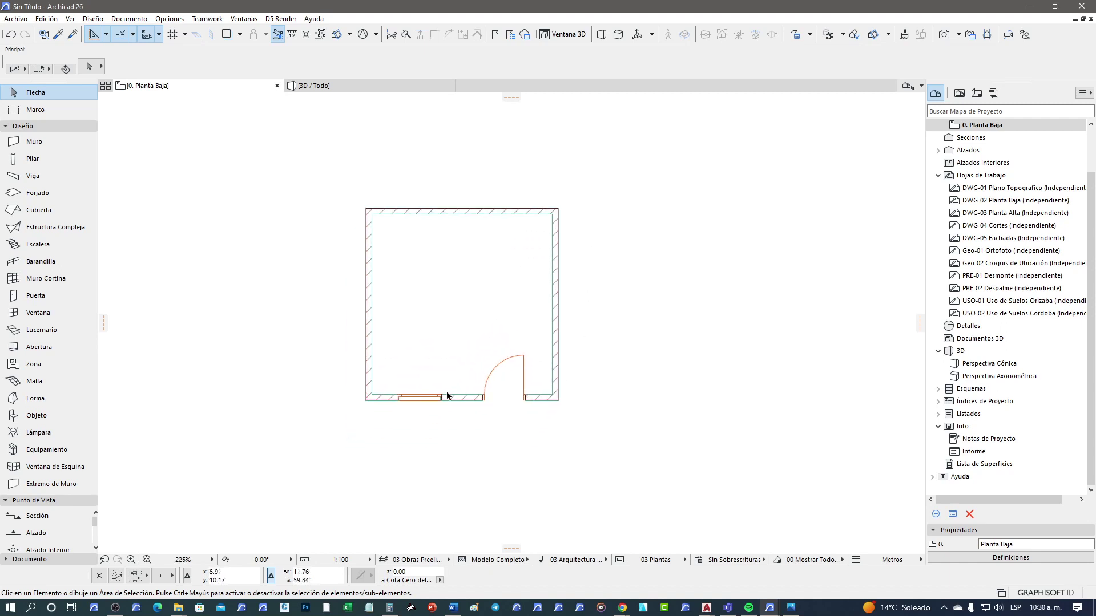
pyautogui.click(438, 400)
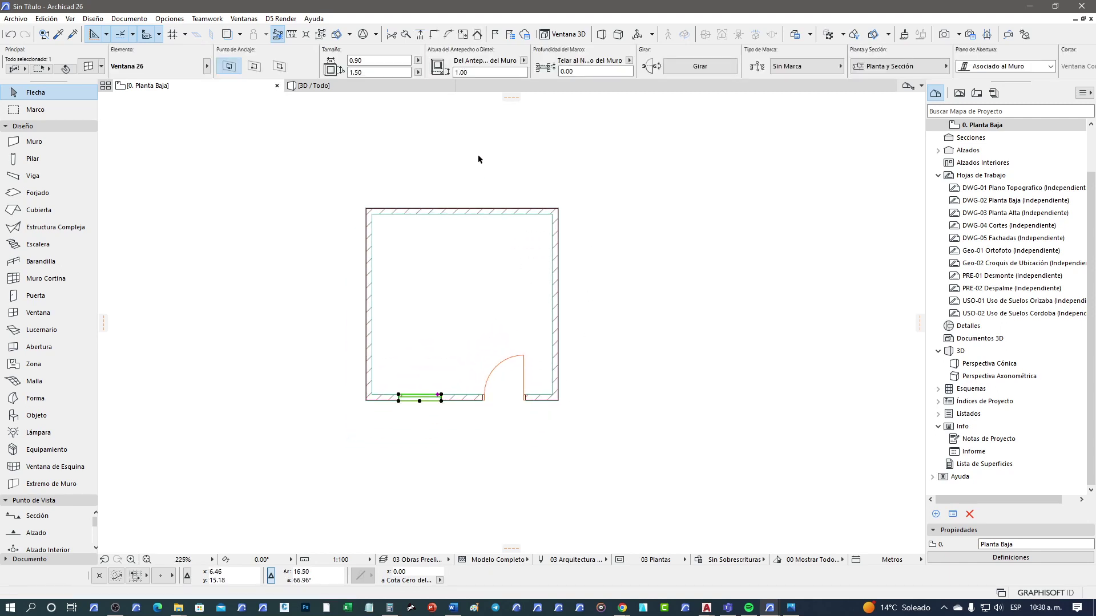
pyautogui.click(524, 358)
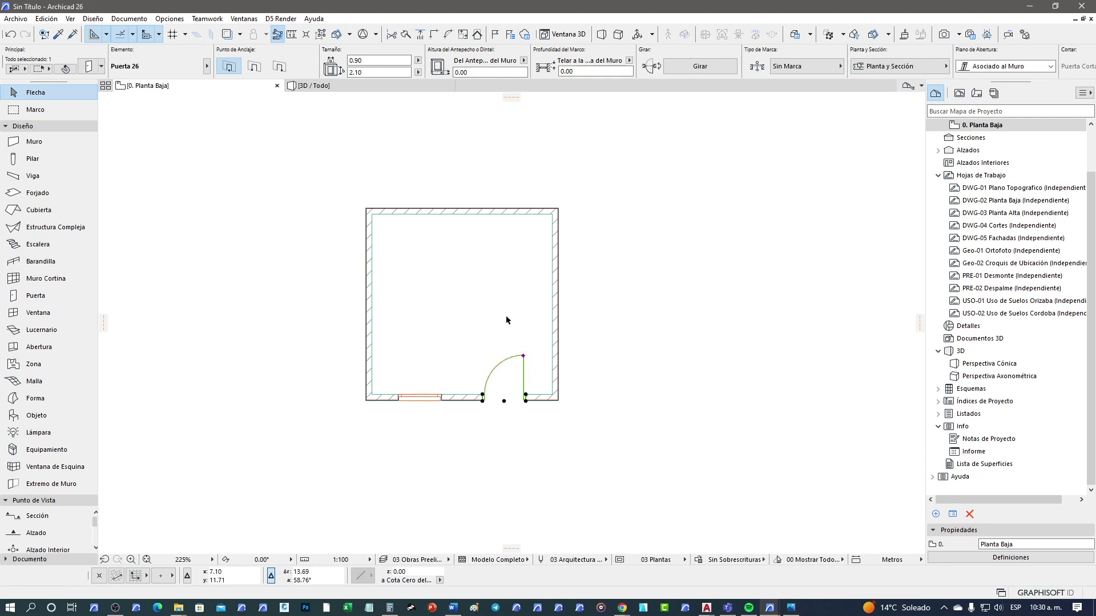
pyautogui.click(523, 60)
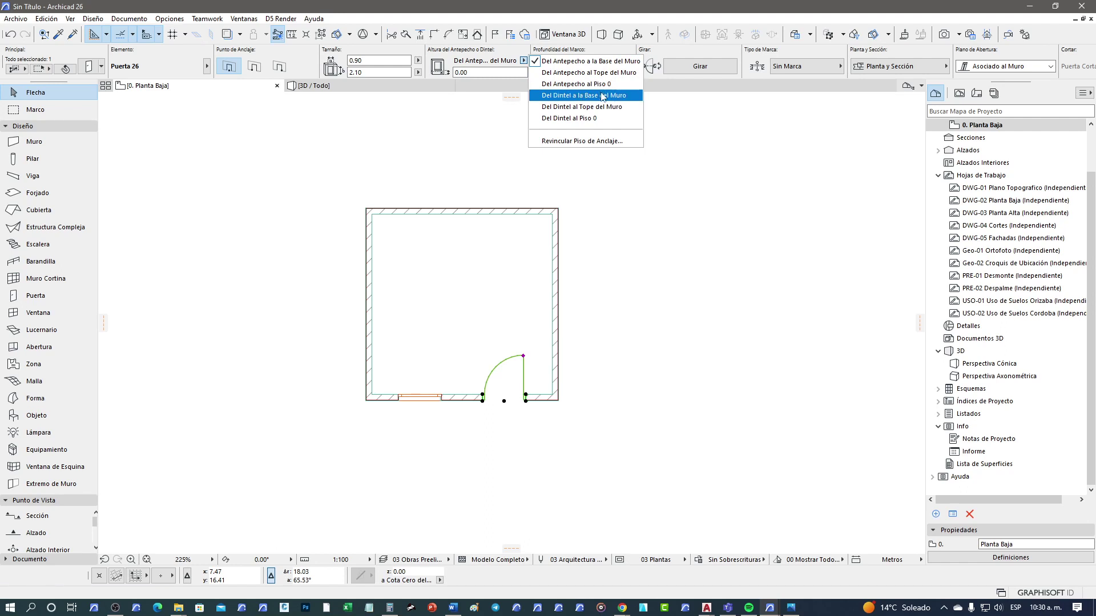
pyautogui.click(471, 159)
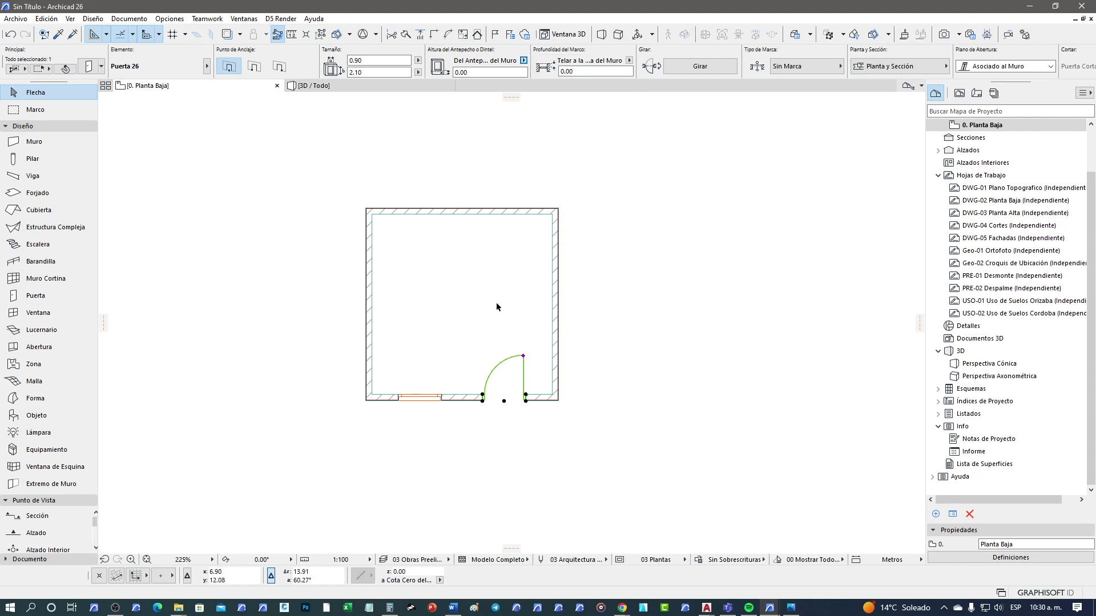
pyautogui.press('Escape')
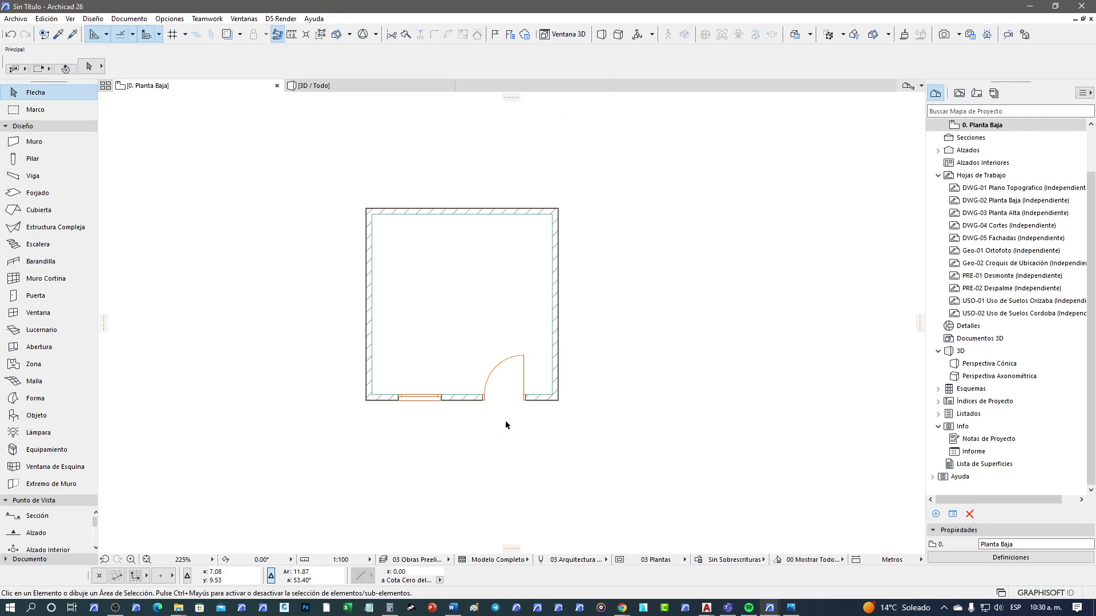
# Set both door and window sill anchors to 'Del Antepecho al Piso 0'
pyautogui.click(526, 402)
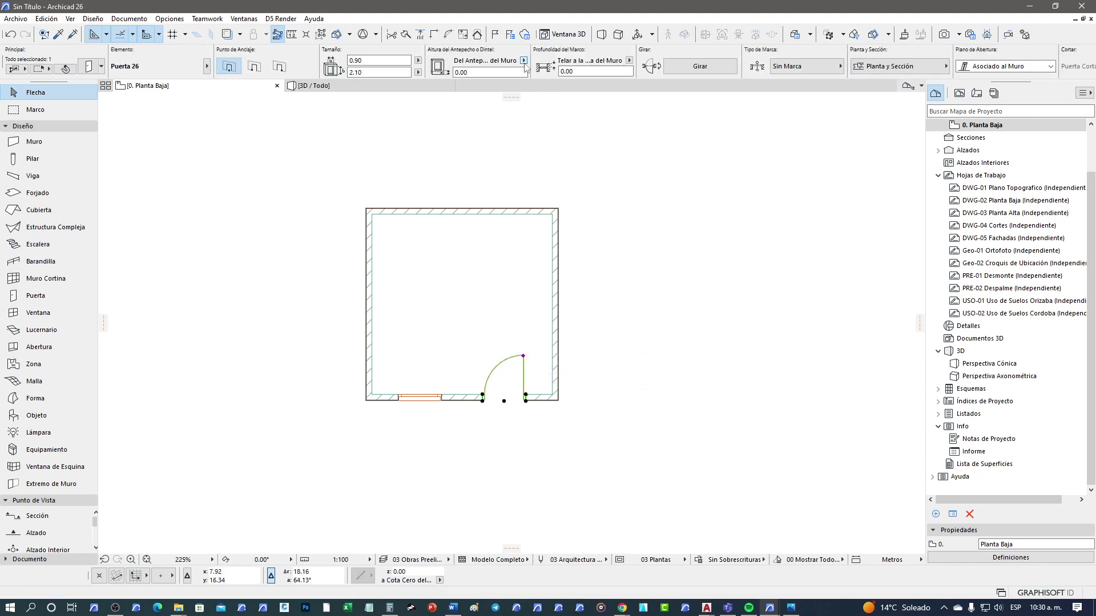
pyautogui.click(524, 60)
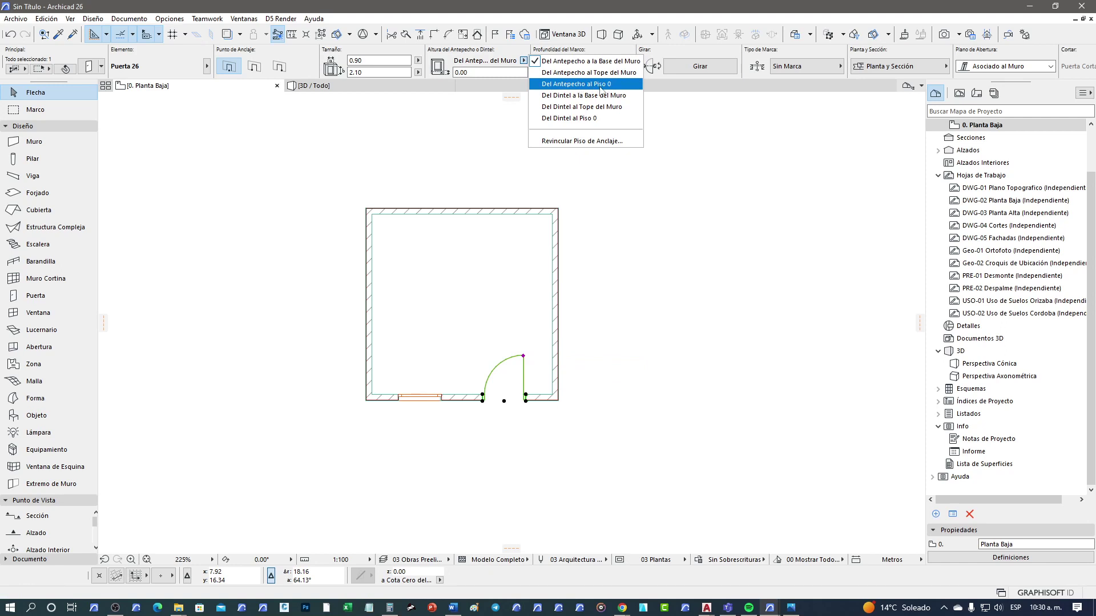
pyautogui.click(600, 84)
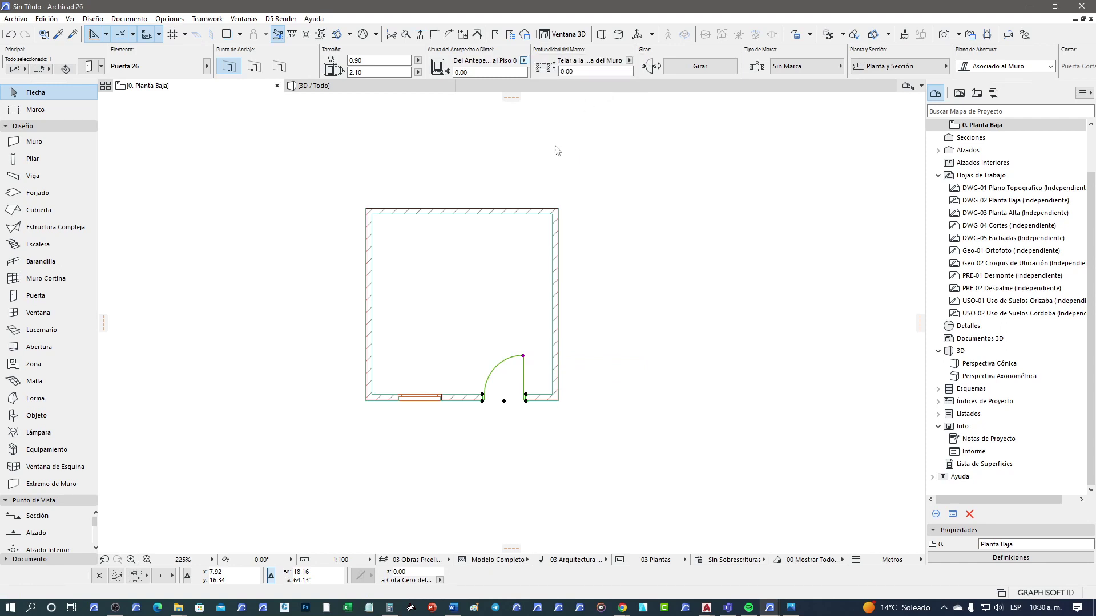
pyautogui.click(441, 398)
pyautogui.click(523, 60)
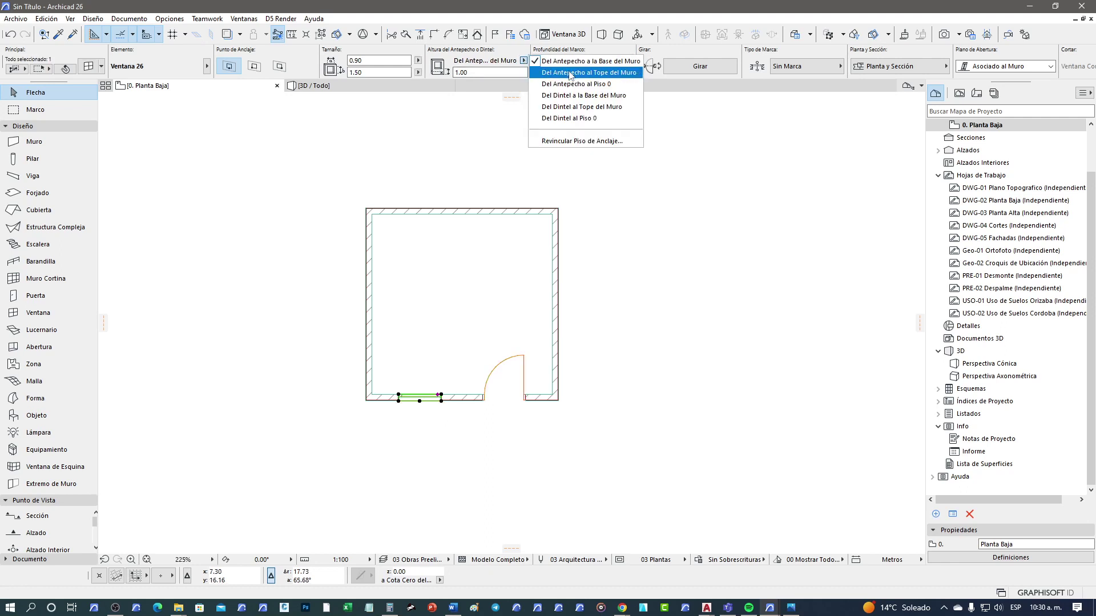
pyautogui.click(574, 84)
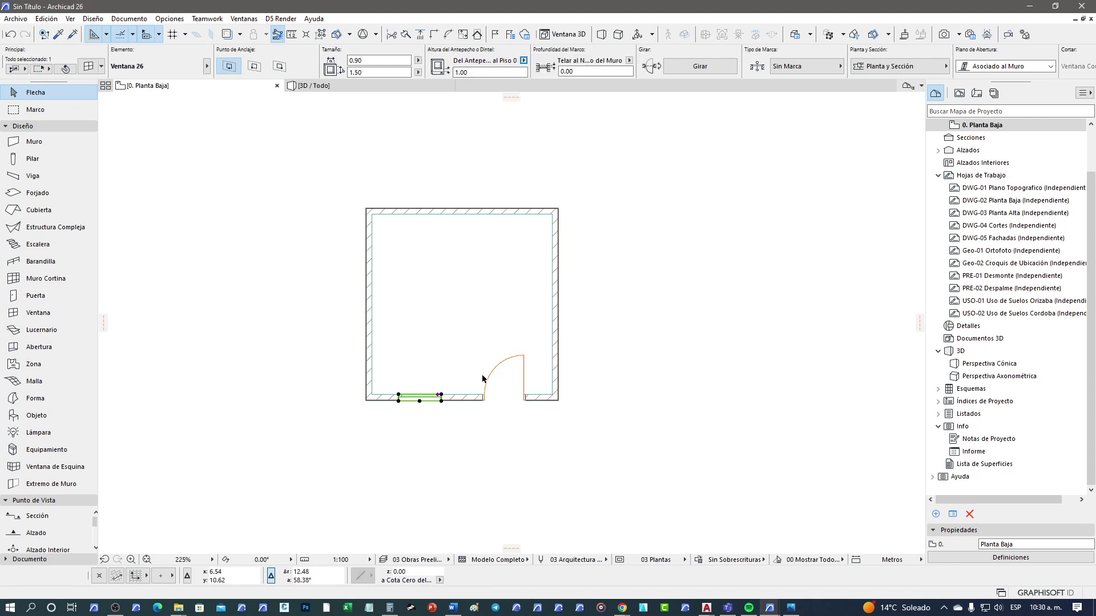
# Drag a copy of the room's four walls to the empty area below the original
pyautogui.moveTo(616, 433); pyautogui.dragTo(288, 207)
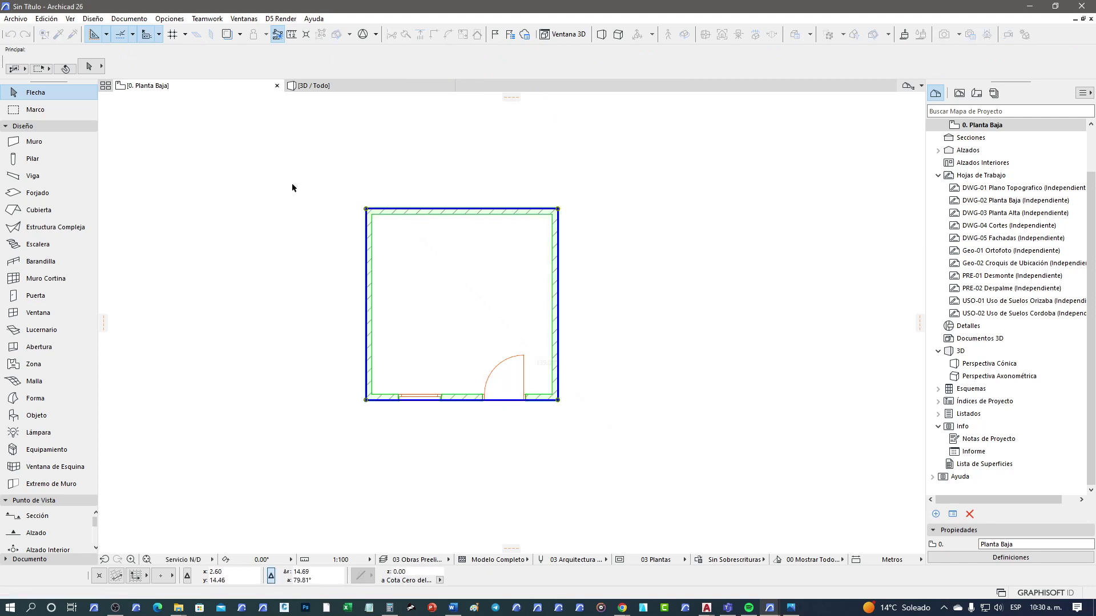
pyautogui.hotkey('ctrl', 'd')
pyautogui.click(393, 263)
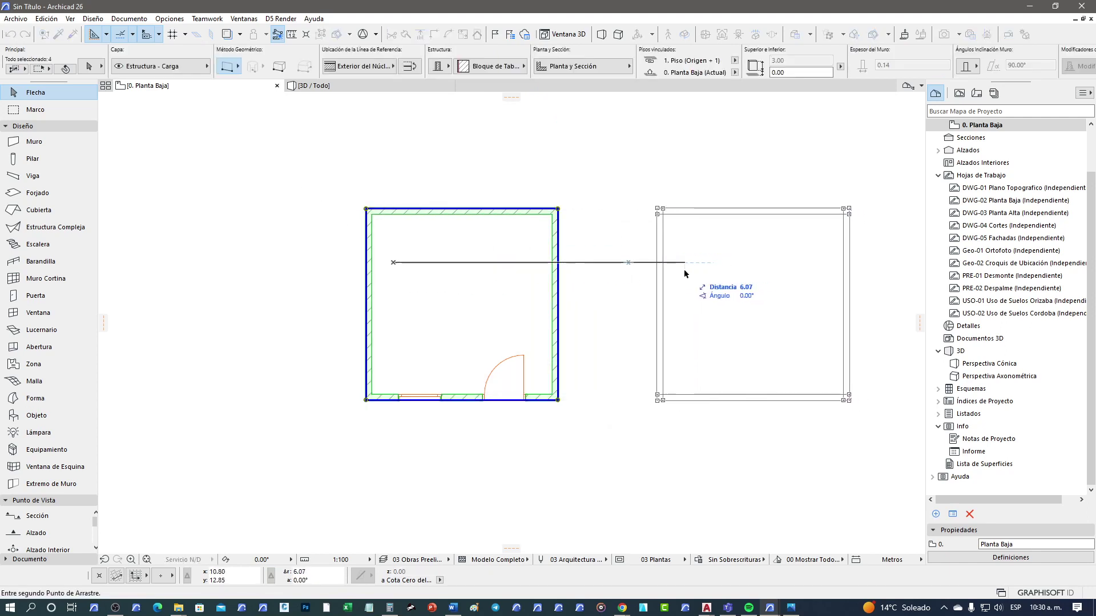
pyautogui.moveTo(508, 437); pyautogui.dragTo(531, 233, button='middle')
pyautogui.press('ctrl')
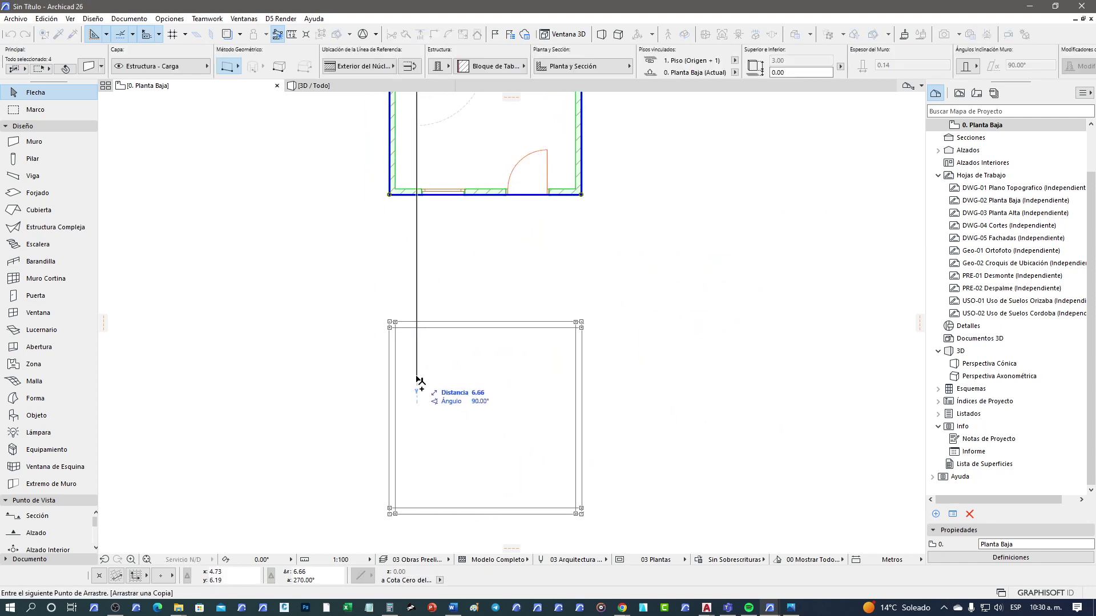
pyautogui.click(420, 381)
pyautogui.click(467, 502)
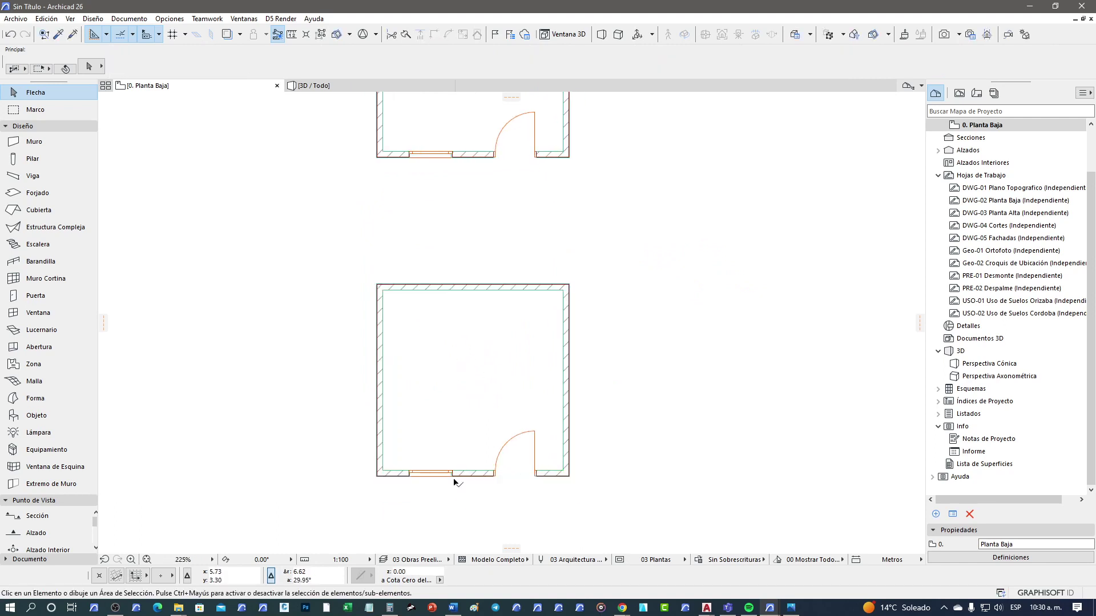
# Set the copy's window and door sills to 'Del Antepecho a la Base del Muro'
pyautogui.click(453, 478)
pyautogui.keyDown('shift'); pyautogui.click(525, 477); pyautogui.keyUp('shift')
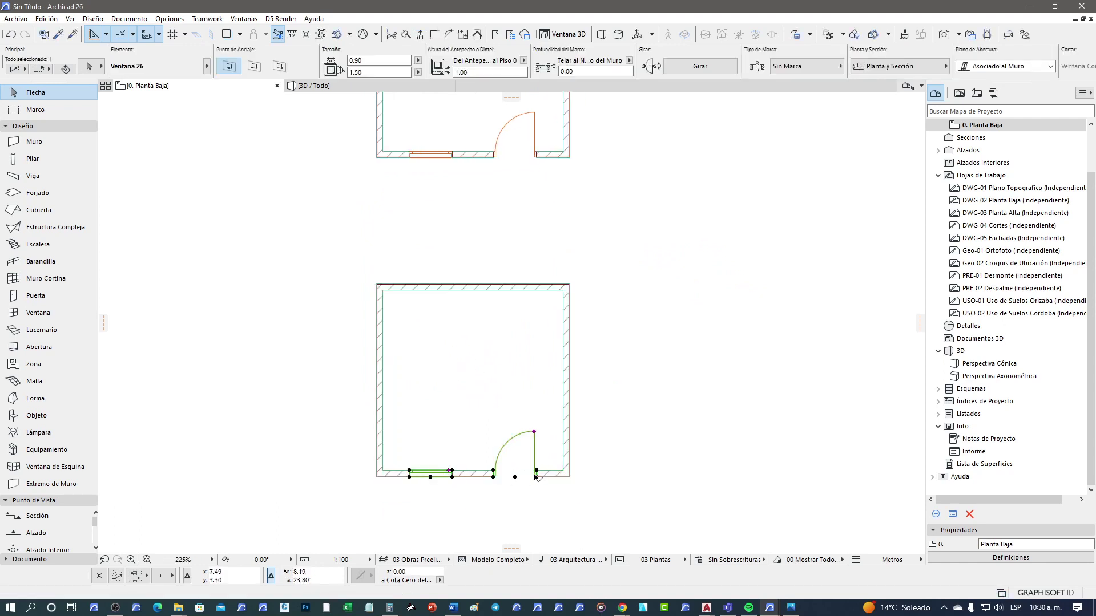
pyautogui.click(524, 60)
pyautogui.click(538, 64)
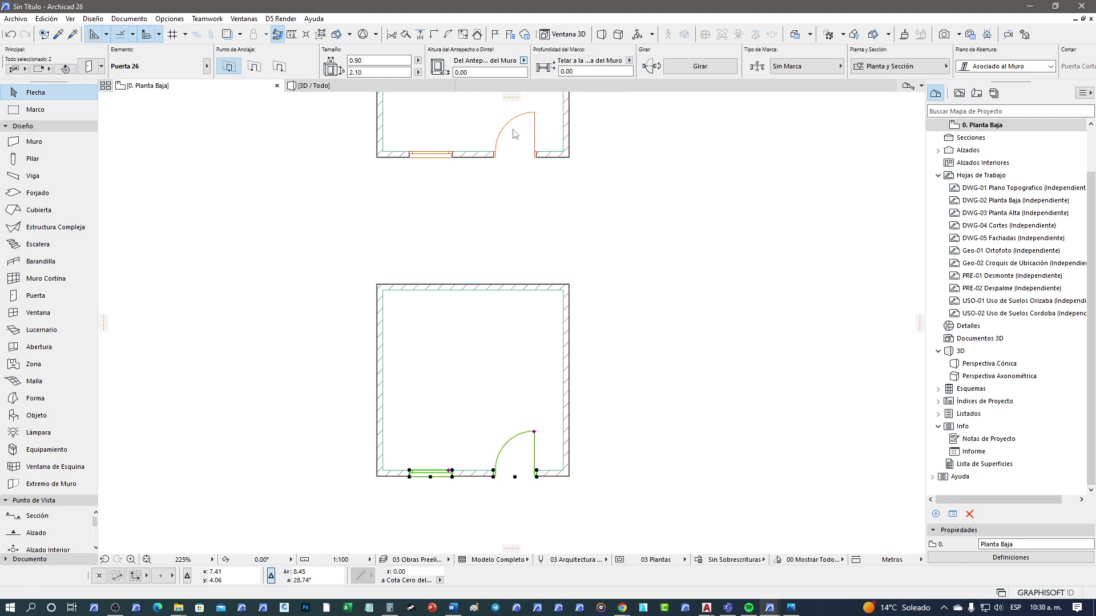
pyautogui.click(464, 194)
# Select both rooms' walls, then reselect only the top room's four walls
pyautogui.scroll(-3, 476, 223)
pyautogui.moveTo(560, 215); pyautogui.dragTo(472, 294, button='middle')
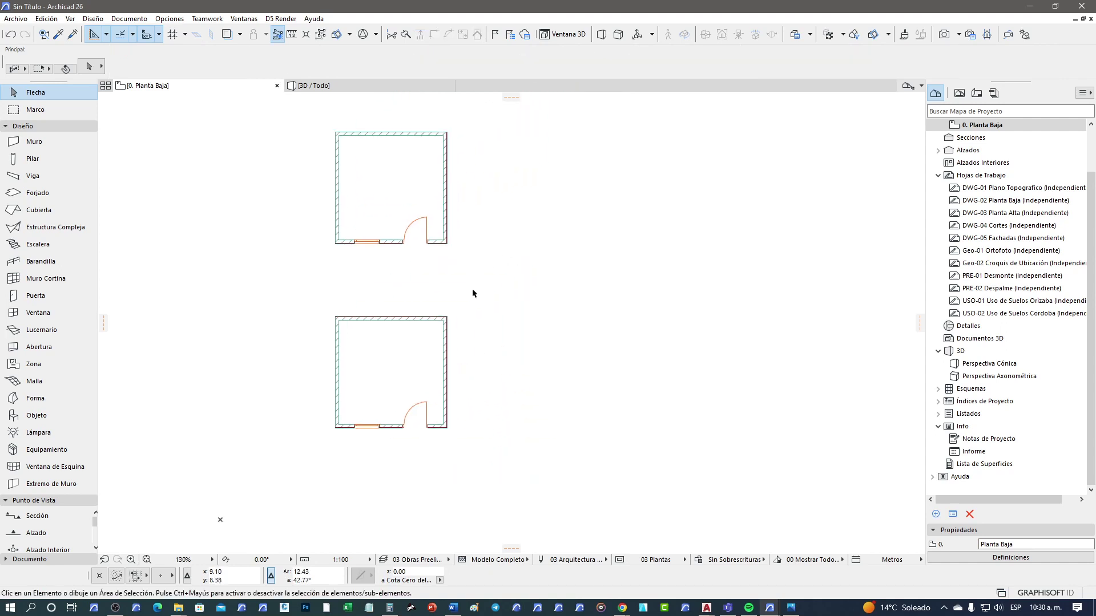
pyautogui.scroll(1, 438, 354)
pyautogui.click(501, 474)
pyautogui.moveTo(331, 315); pyautogui.dragTo(371, 389, button='middle')
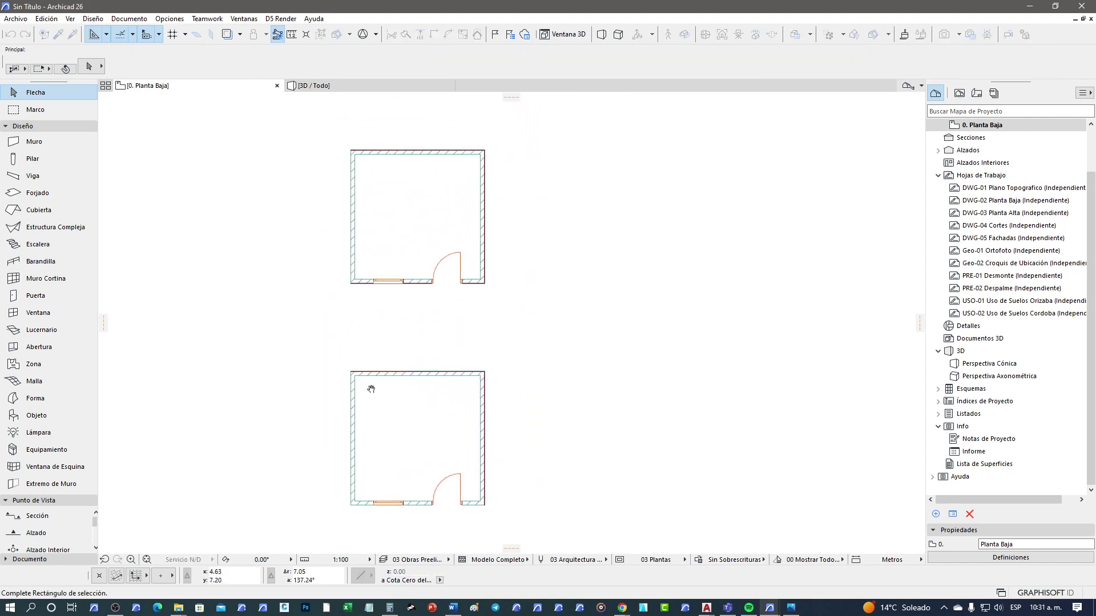
pyautogui.click(303, 156)
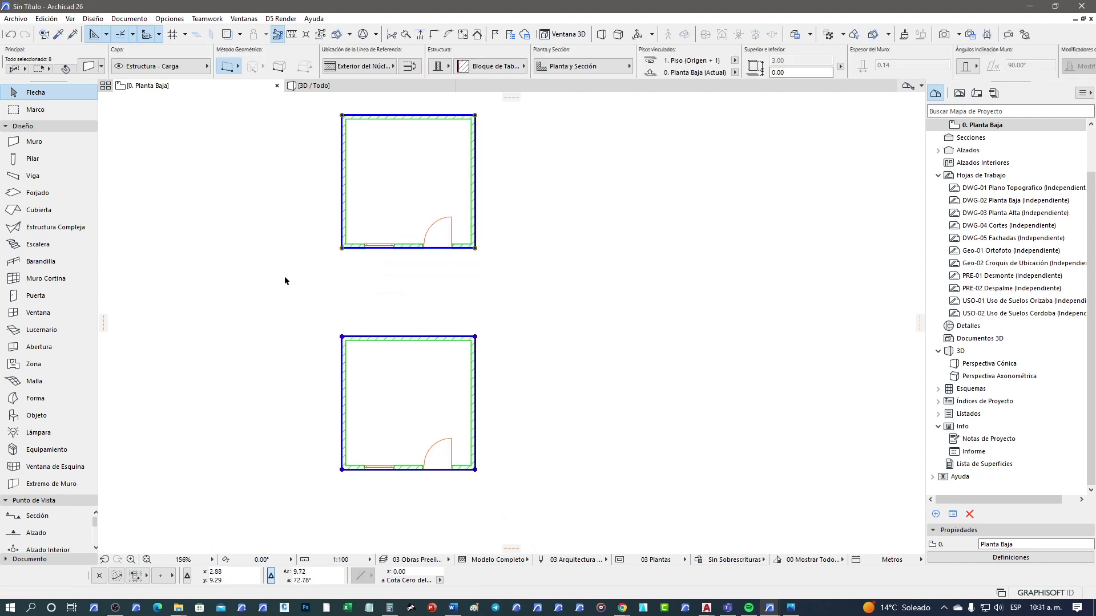
pyautogui.click(567, 282)
pyautogui.moveTo(501, 272); pyautogui.dragTo(518, 296, button='middle')
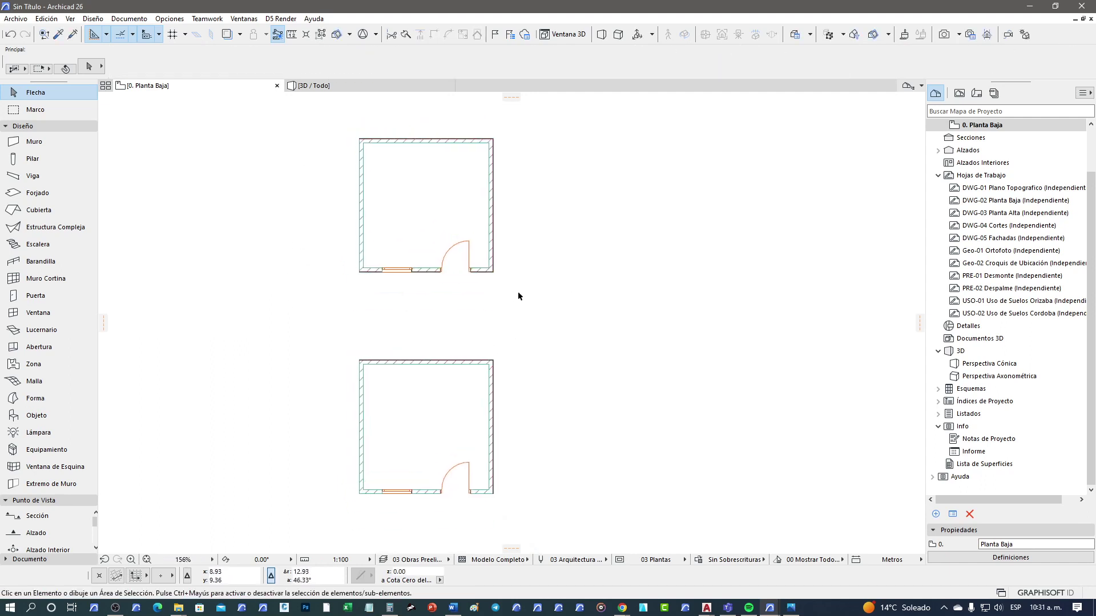
pyautogui.moveTo(518, 296); pyautogui.dragTo(332, 122)
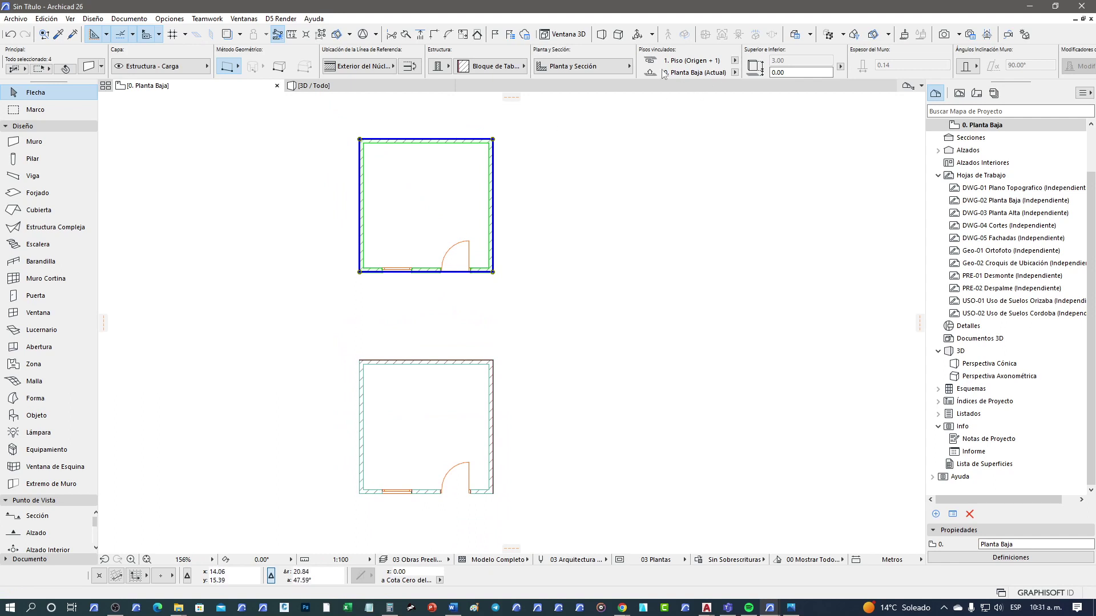
# Show the upper room's walls on All Relevant Stories with section plus projection plan view
pyautogui.click(602, 65)
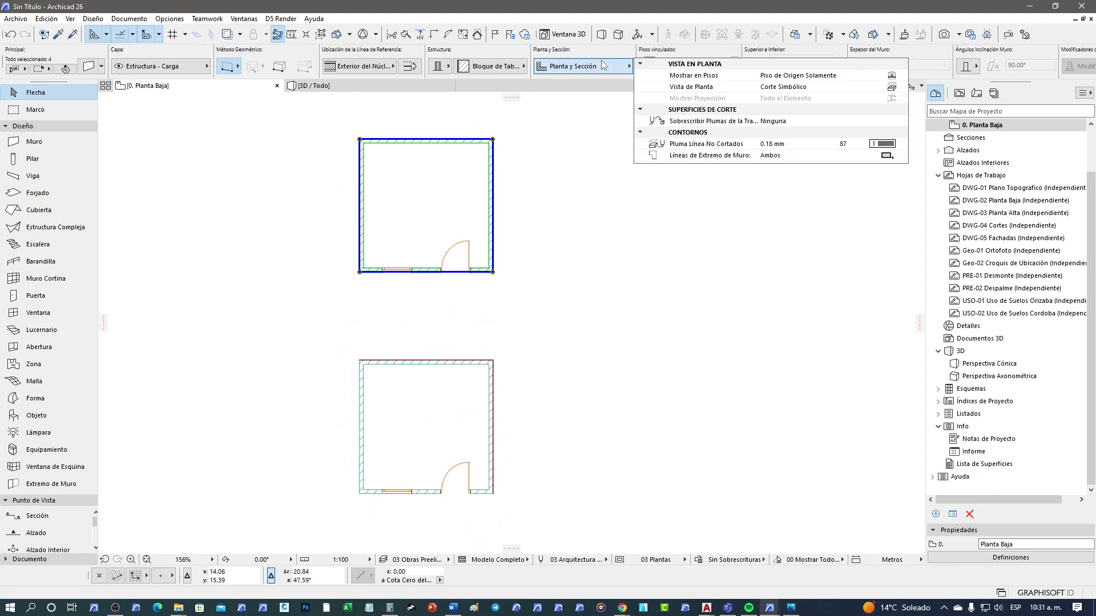
pyautogui.click(900, 79)
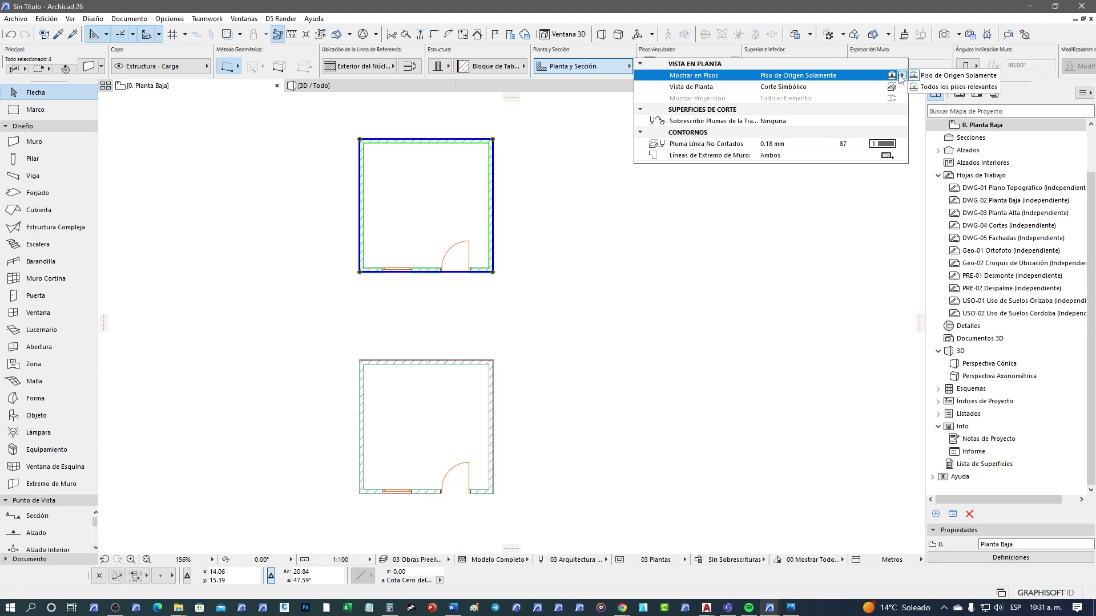
pyautogui.click(931, 87)
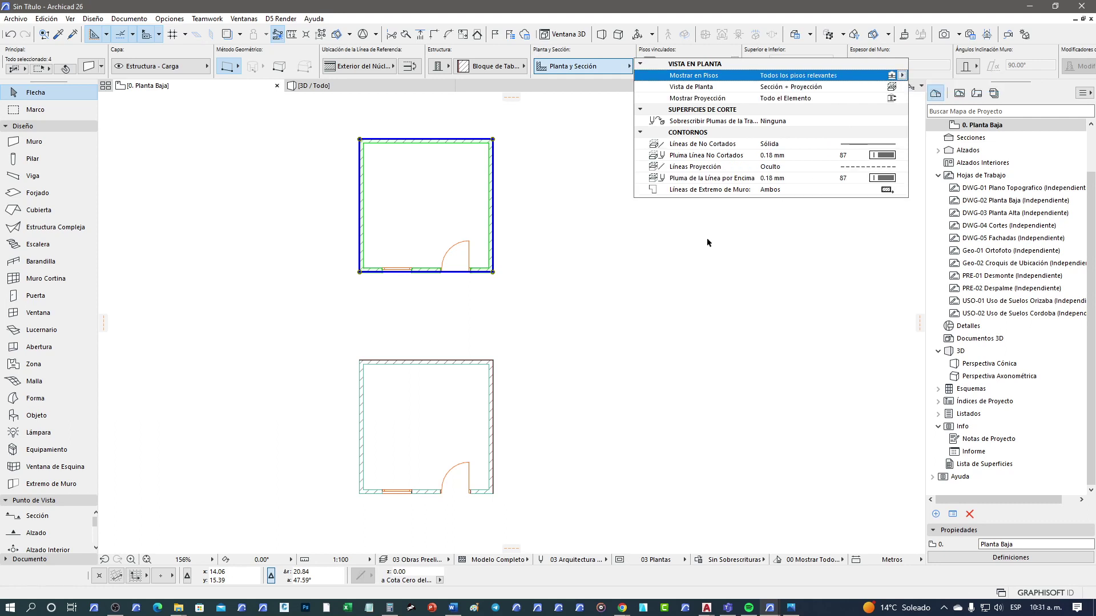
pyautogui.click(902, 88)
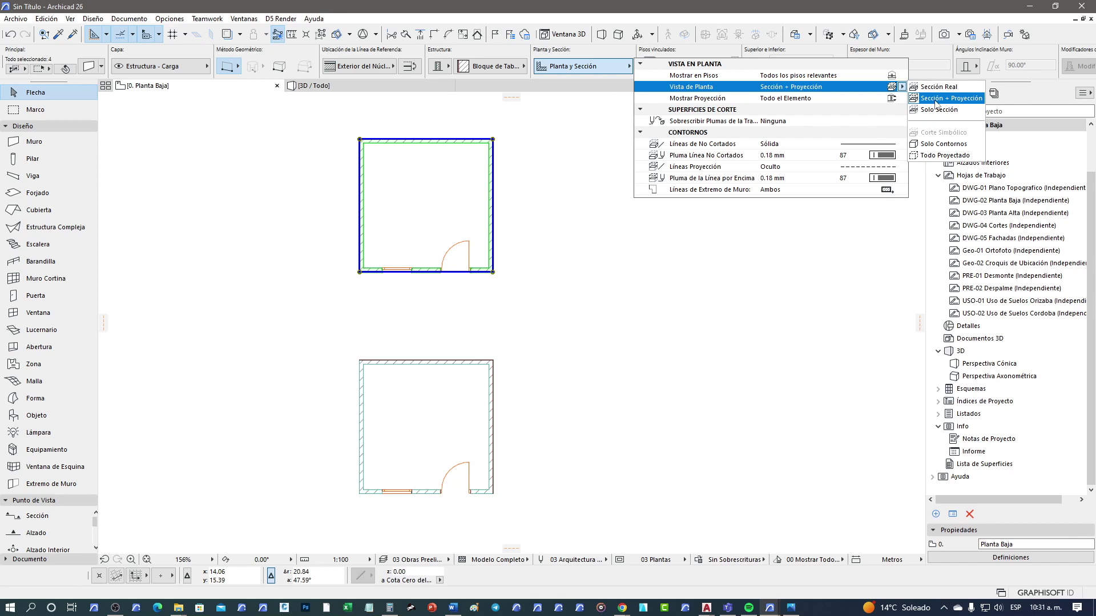
pyautogui.click(936, 99)
pyautogui.click(538, 307)
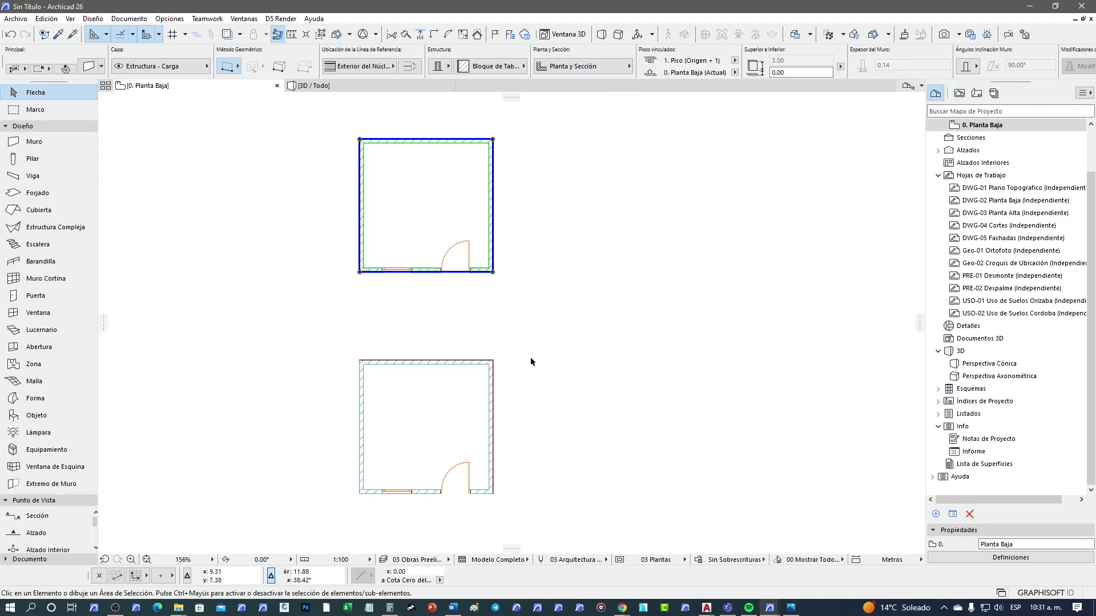
# Keep the lower room's walls on their home story only with symbolic cut display
pyautogui.click(549, 327)
pyautogui.click(323, 516)
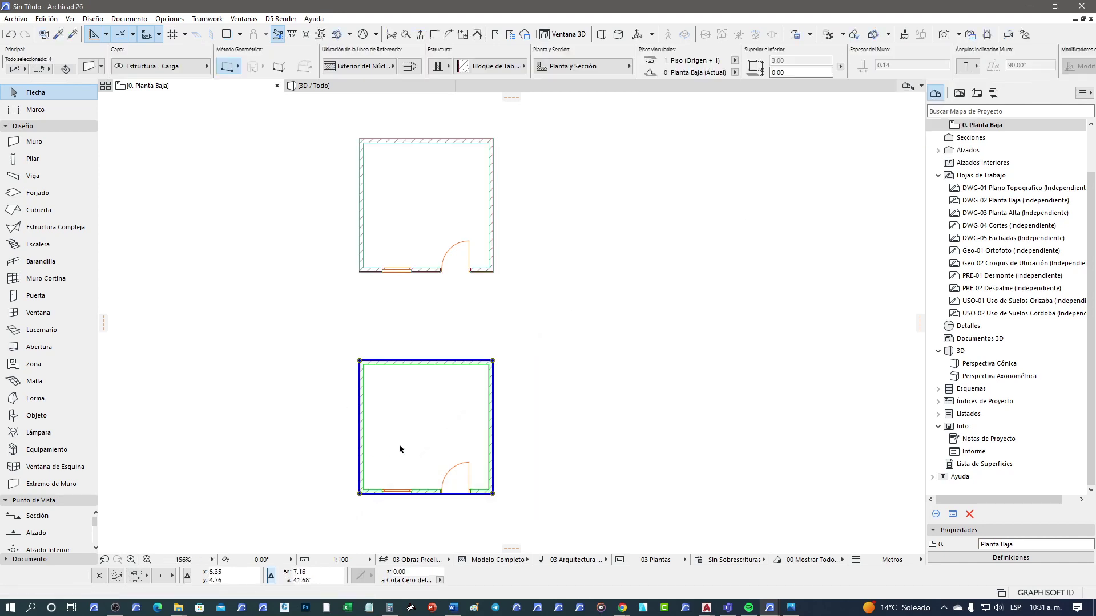
pyautogui.moveTo(403, 443); pyautogui.dragTo(410, 421, button='middle')
pyautogui.click(615, 68)
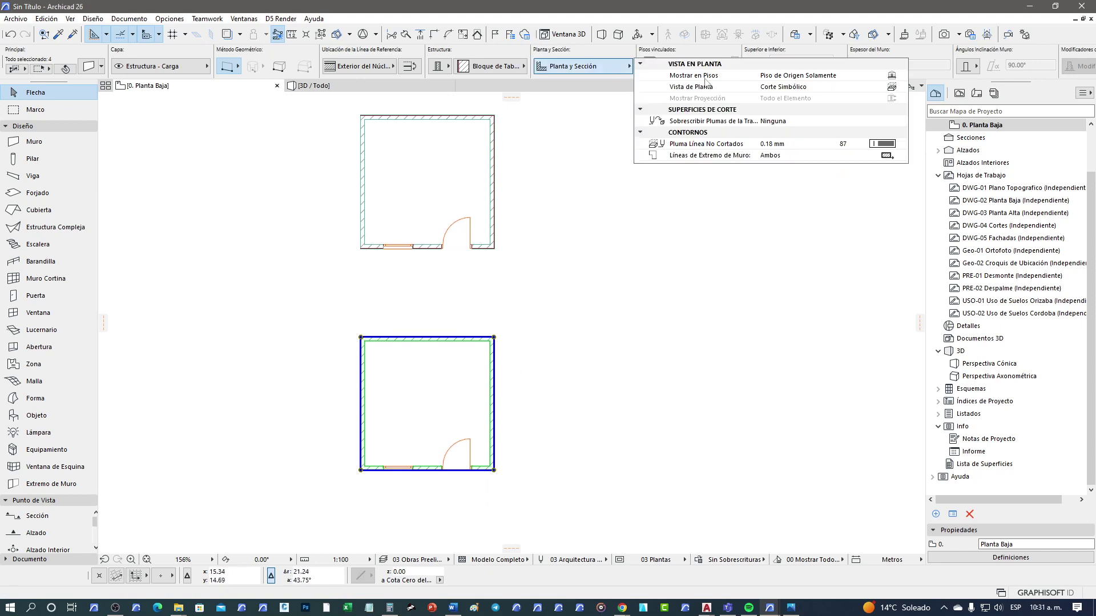
pyautogui.click(896, 76)
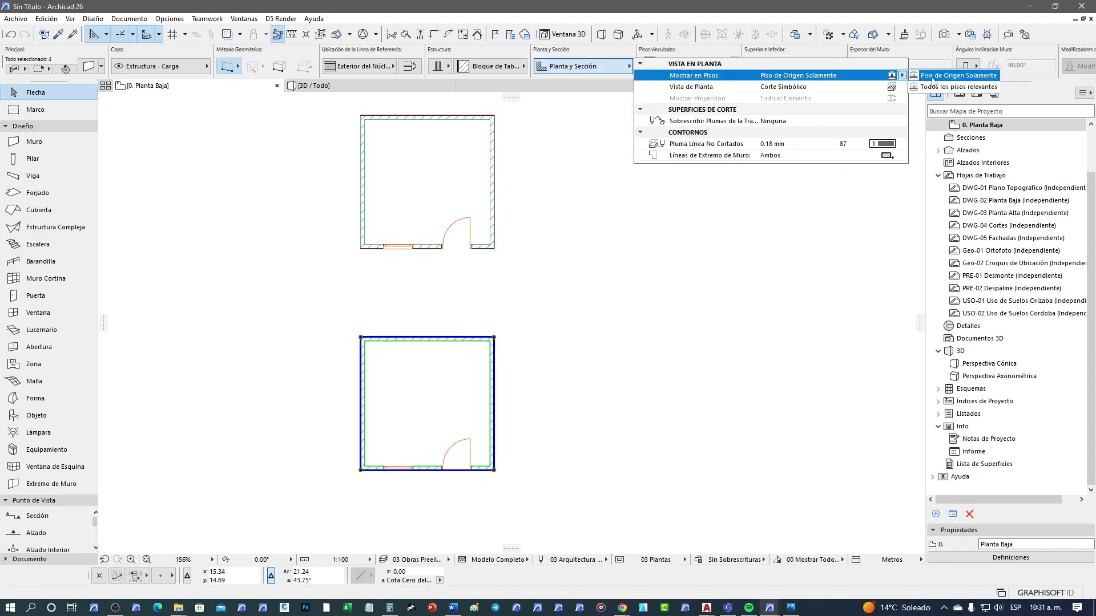
pyautogui.click(913, 84)
pyautogui.click(901, 87)
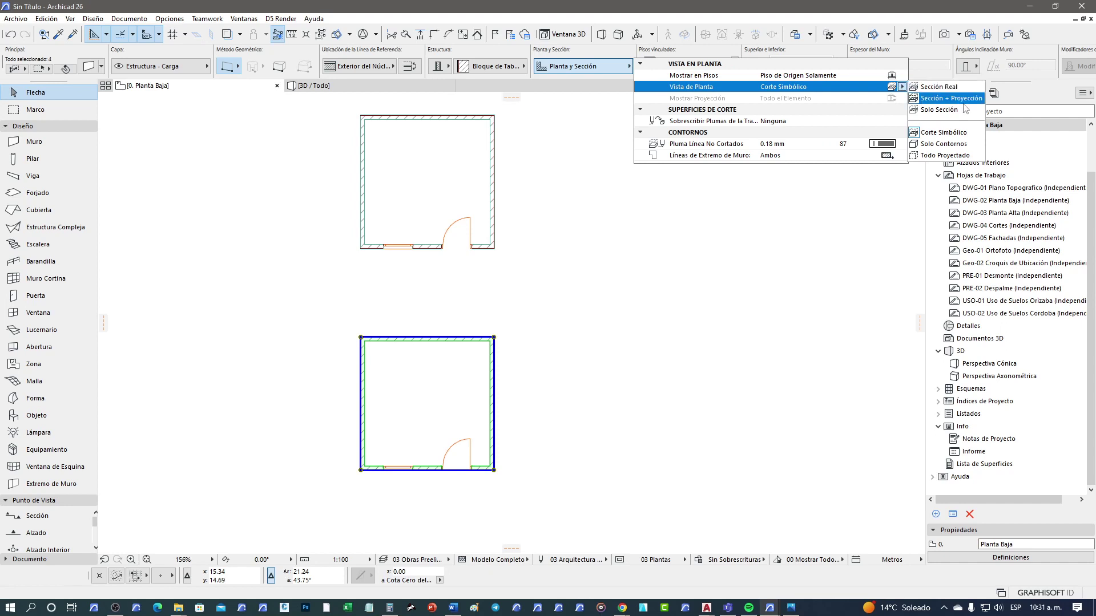
pyautogui.click(945, 134)
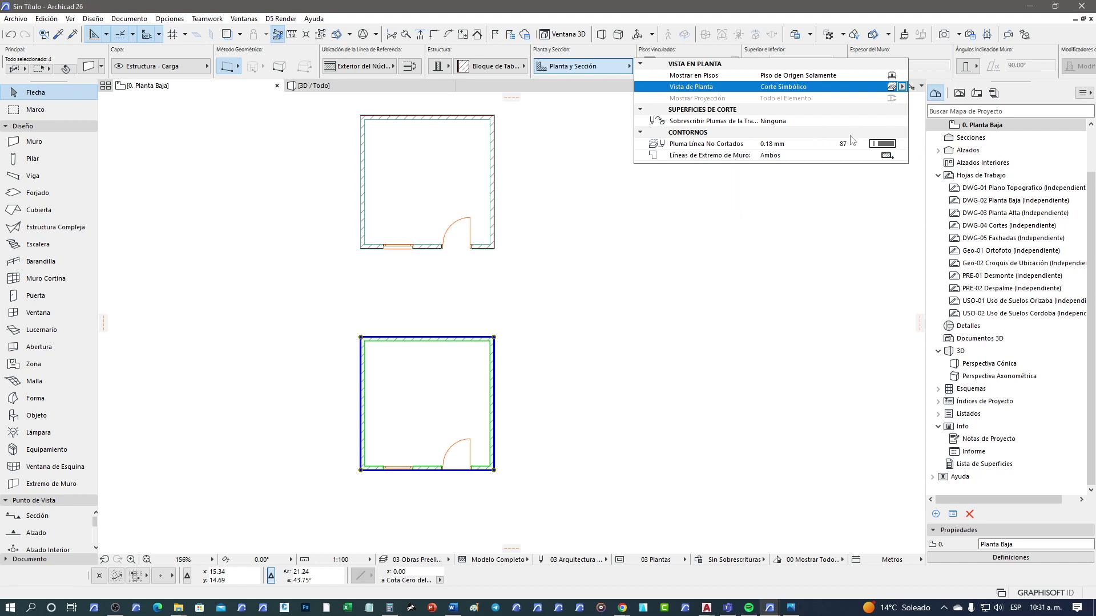
pyautogui.click(902, 86)
pyautogui.click(444, 410)
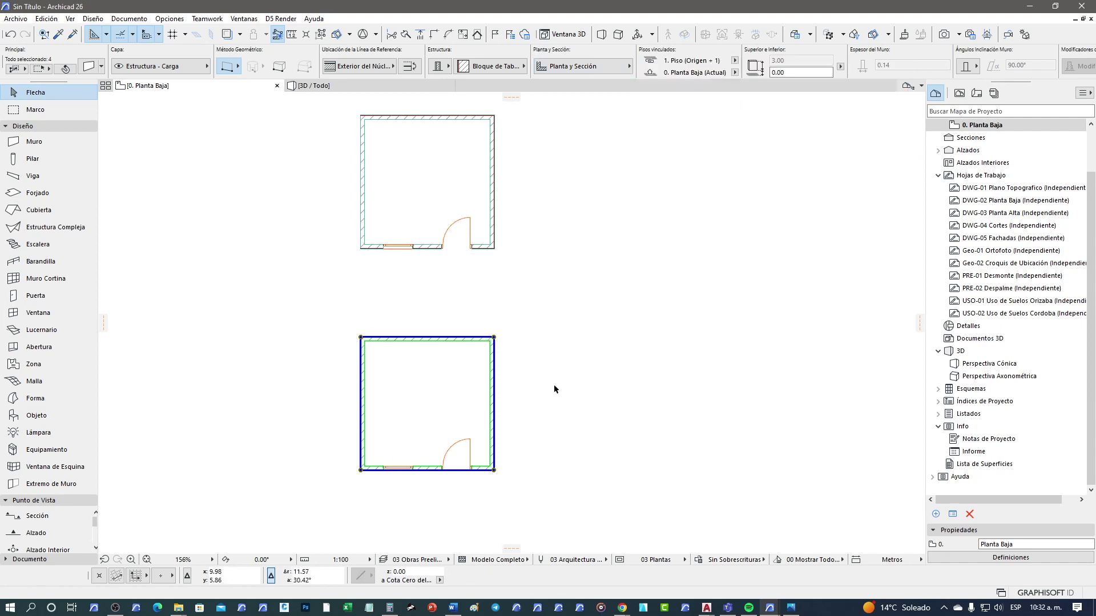
# Inspect the lower walls' bottom offset of 0.00 without changing it
pyautogui.scroll(4, 396, 340)
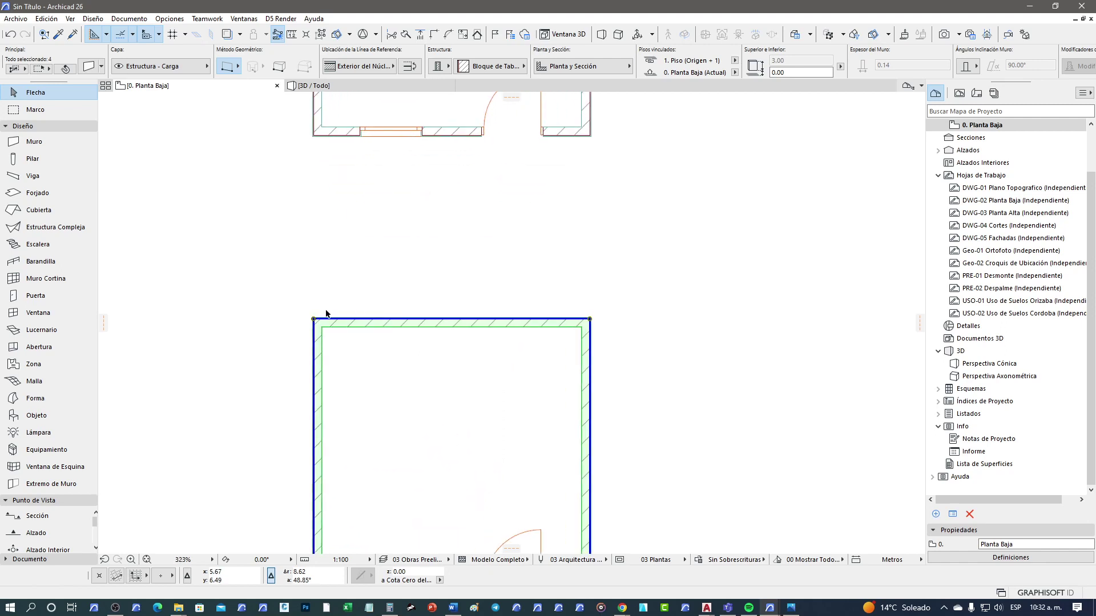
pyautogui.moveTo(412, 484); pyautogui.dragTo(434, 416, button='middle')
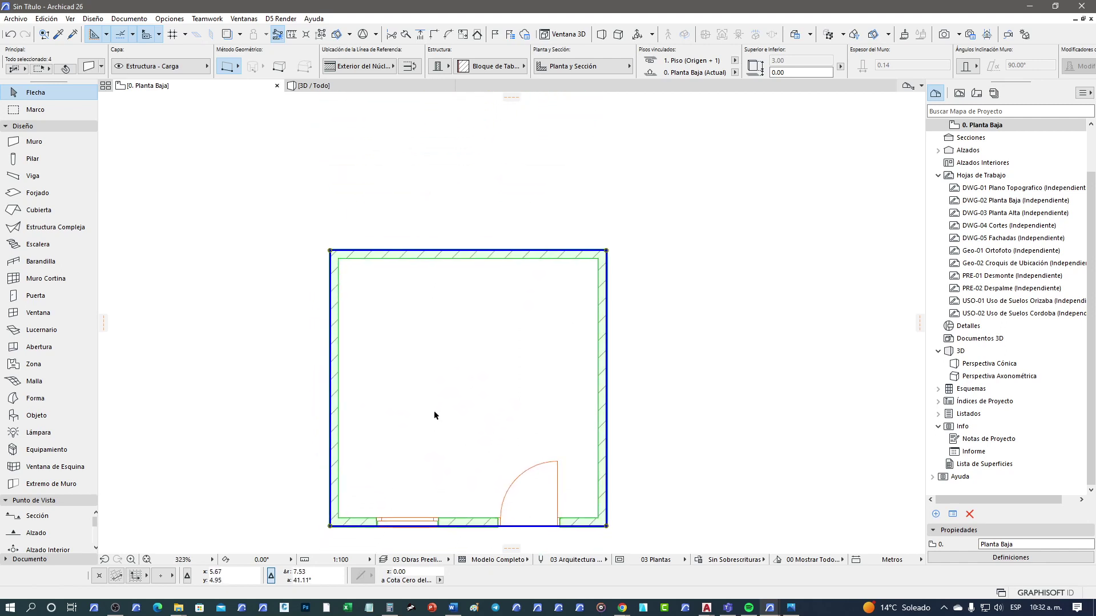
pyautogui.scroll(-1, 434, 415)
pyautogui.scroll(-3, 433, 410)
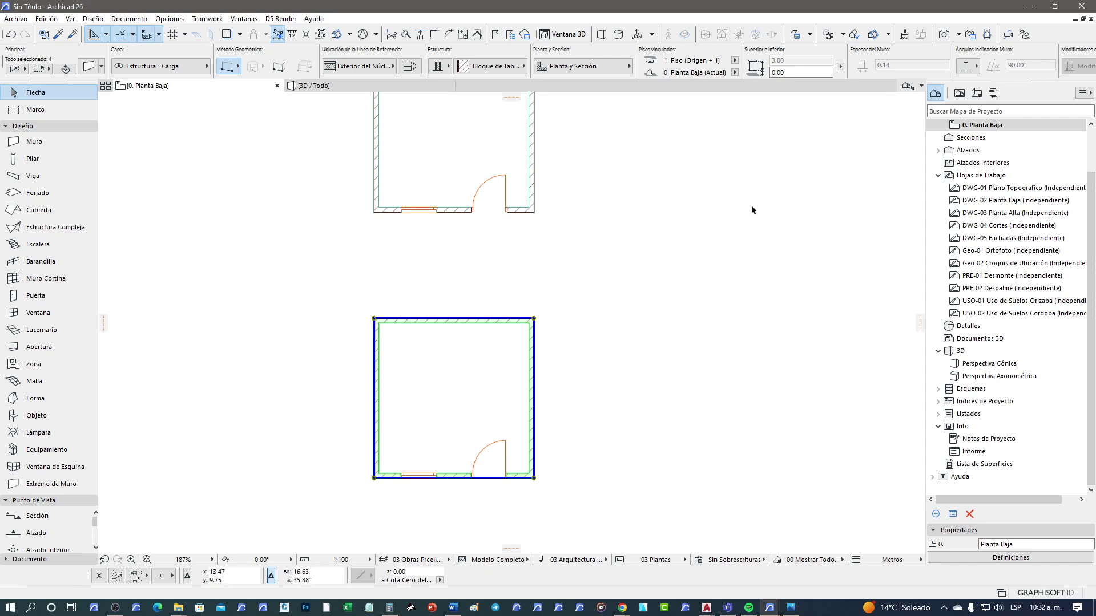
pyautogui.click(797, 72)
pyautogui.doubleClick(797, 72)
pyautogui.press('Return')
# Recheck the upper room walls' plan display settings, then show the model in 3D
pyautogui.moveTo(549, 262); pyautogui.dragTo(550, 365, button='middle')
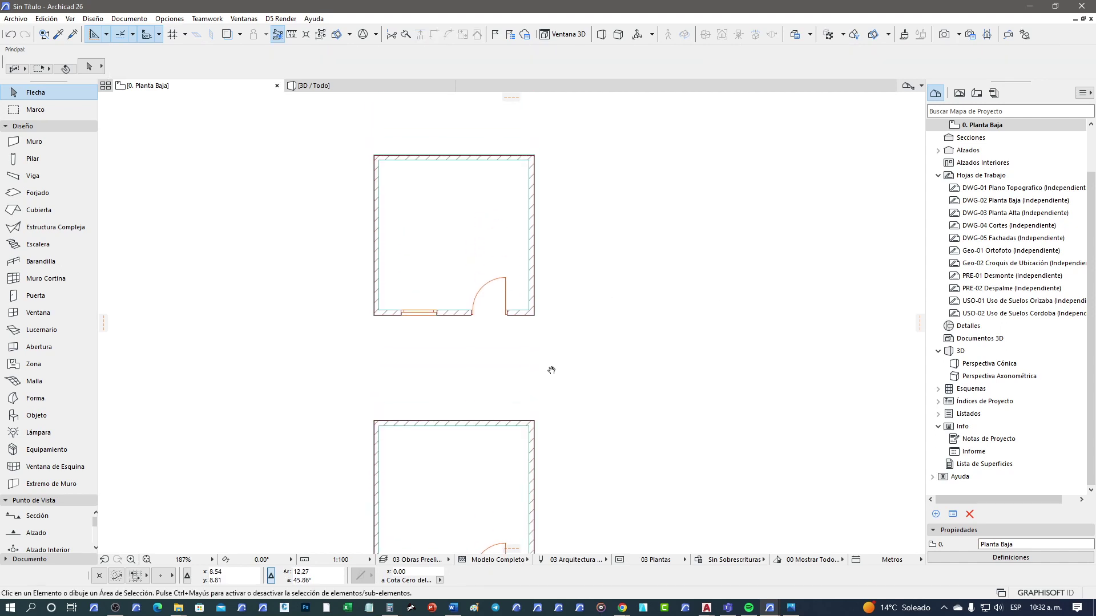
pyautogui.moveTo(562, 340); pyautogui.dragTo(374, 154)
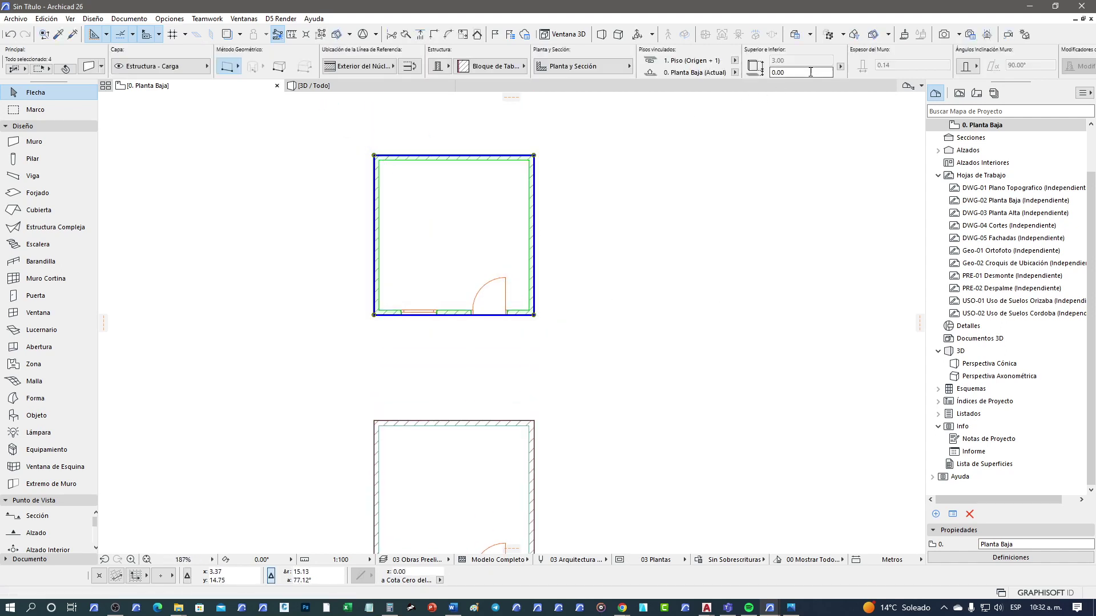
pyautogui.click(628, 66)
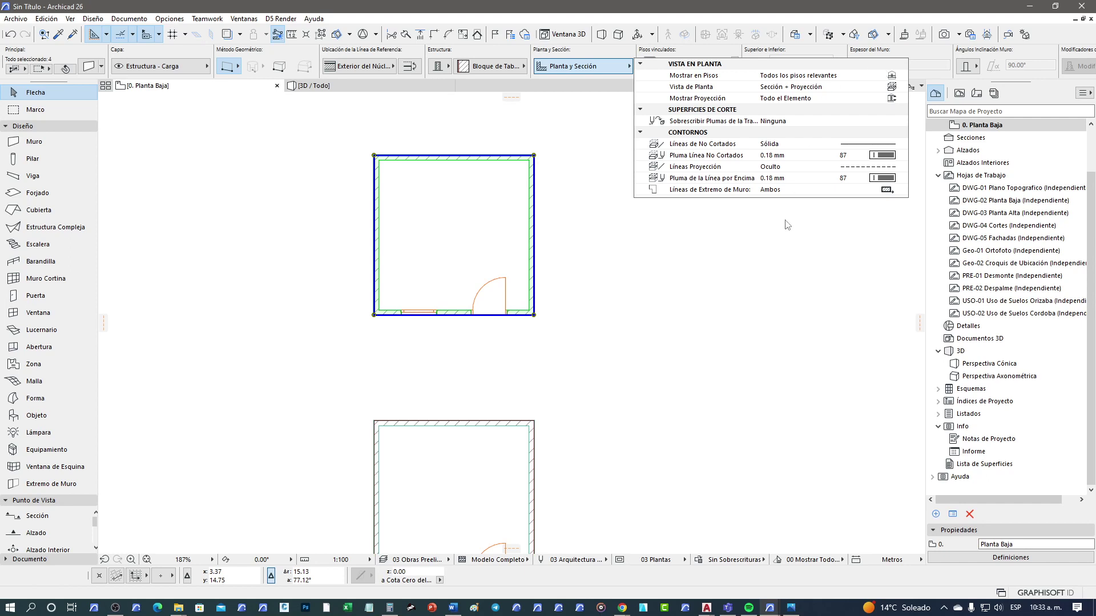
pyautogui.scroll(-3, 571, 306)
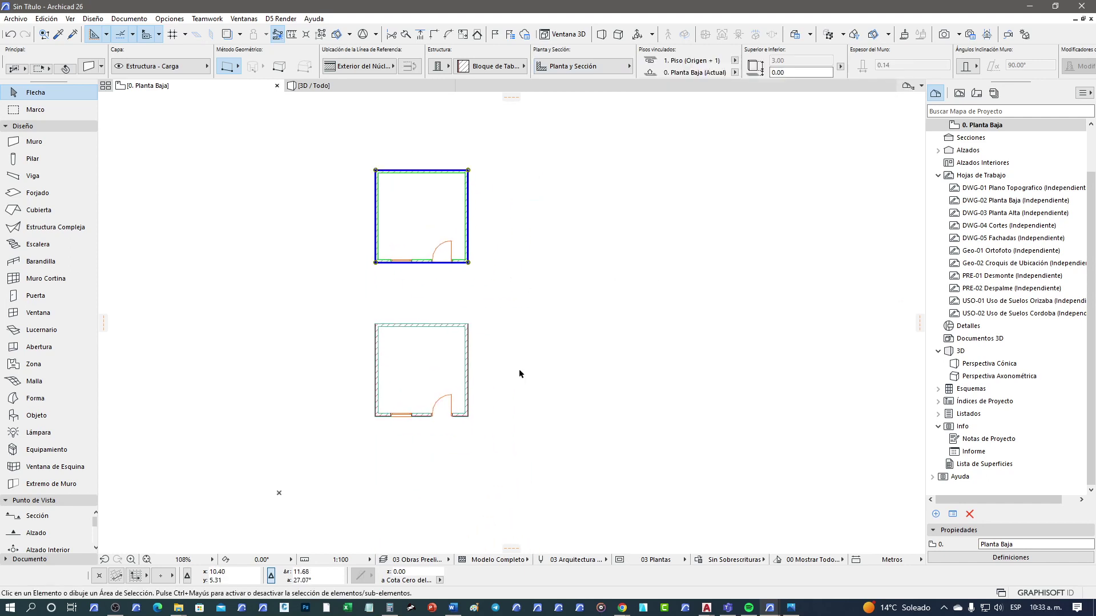
pyautogui.click(518, 373)
pyautogui.click(371, 87)
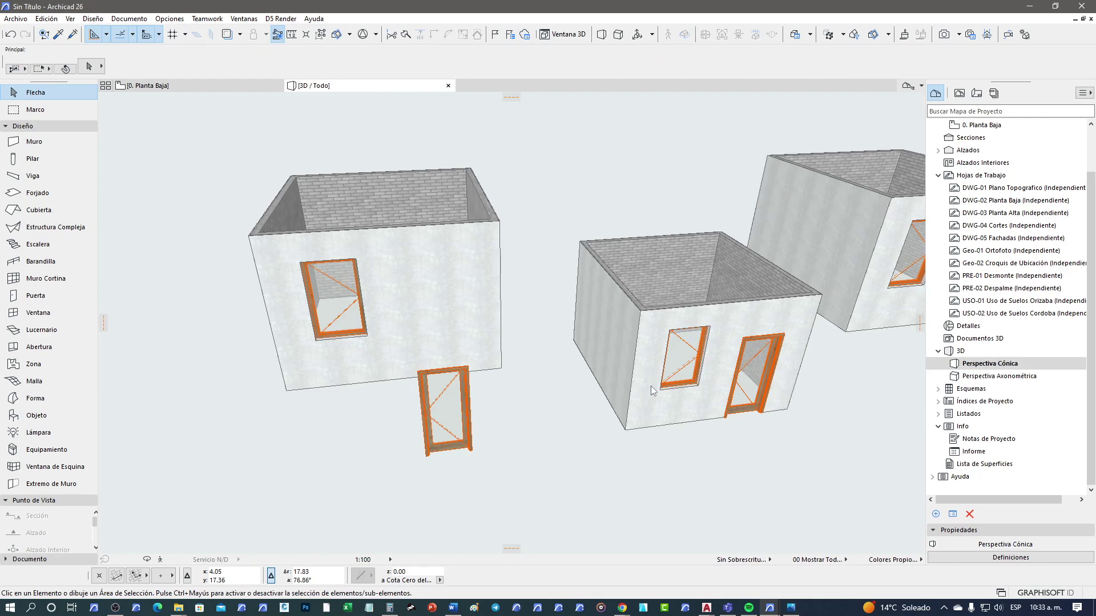
# Delete the upper-right room module's walls in 3D and orbit toward the remaining room
pyautogui.keyDown('shift'); pyautogui.moveTo(653, 391); pyautogui.dragTo(740, 434, button='middle'); pyautogui.keyUp('shift')
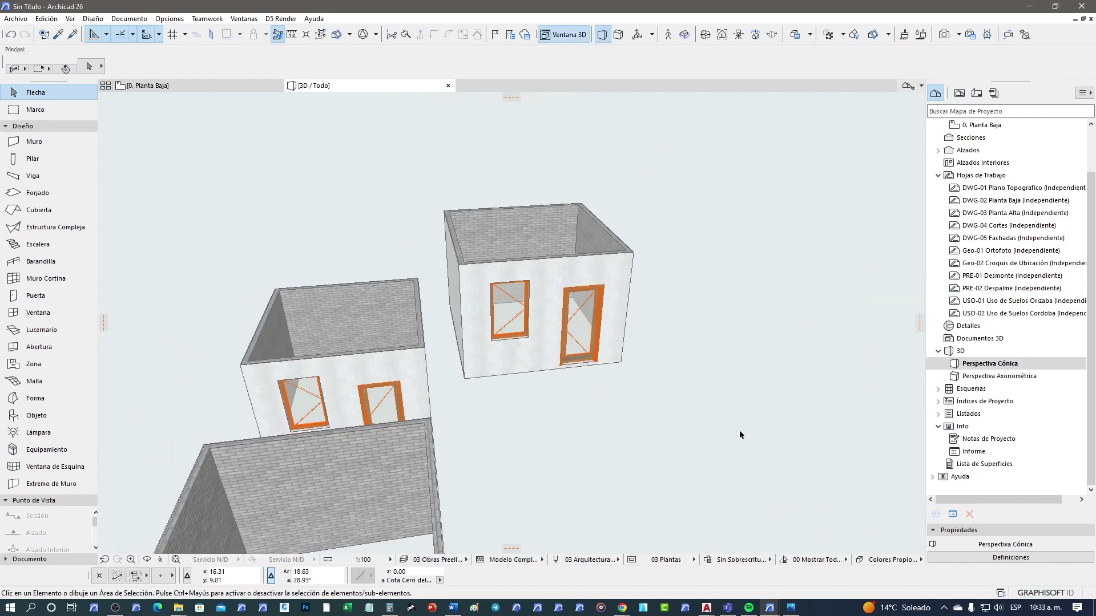
pyautogui.moveTo(740, 435); pyautogui.dragTo(451, 142)
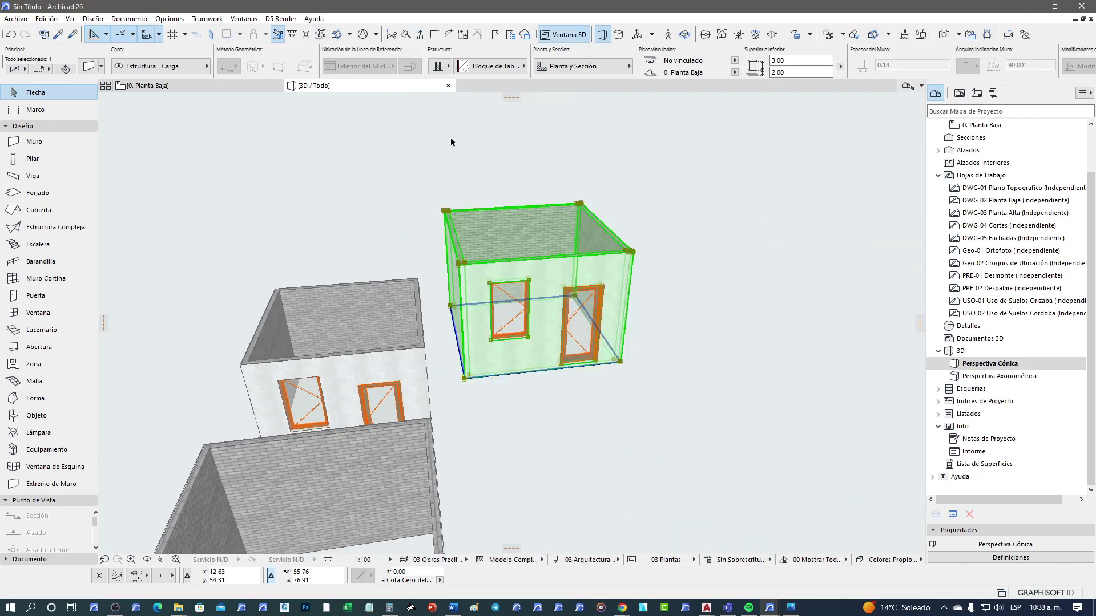
pyautogui.press('Delete')
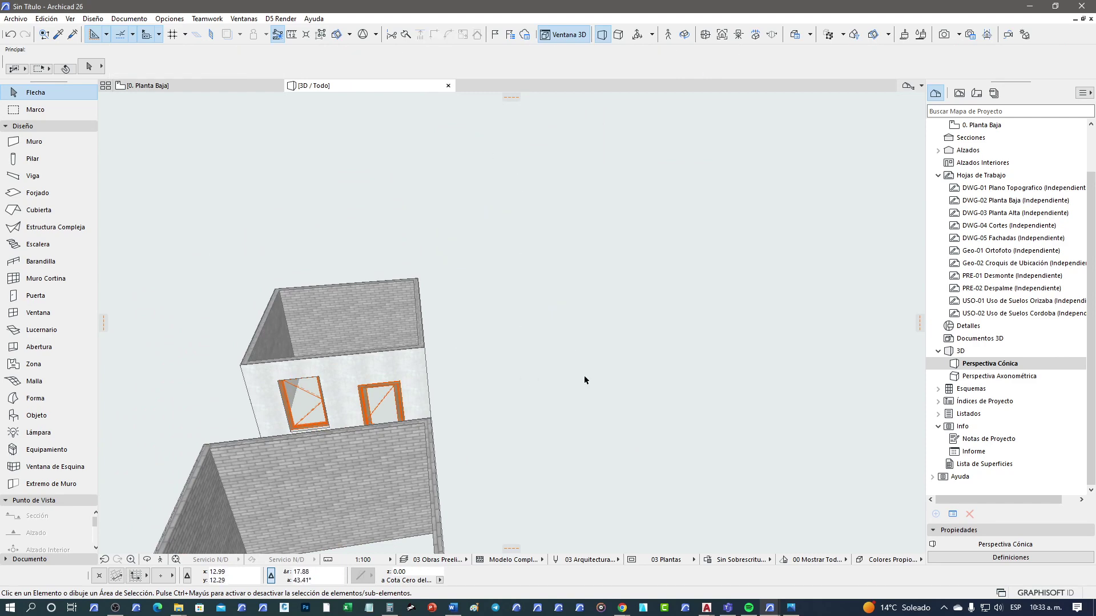
pyautogui.moveTo(584, 375)
pyautogui.keyDown('shift'); pyautogui.mouseDown(button='middle')
pyautogui.moveTo(377, 358)
pyautogui.moveTo(411, 301)
pyautogui.moveTo(588, 372)
pyautogui.moveTo(656, 257)
pyautogui.mouseUp(button='middle'); pyautogui.keyUp('shift')
# Lift the room's four walls up to 2.09 in the 3D view
pyautogui.moveTo(713, 133); pyautogui.dragTo(437, 330)
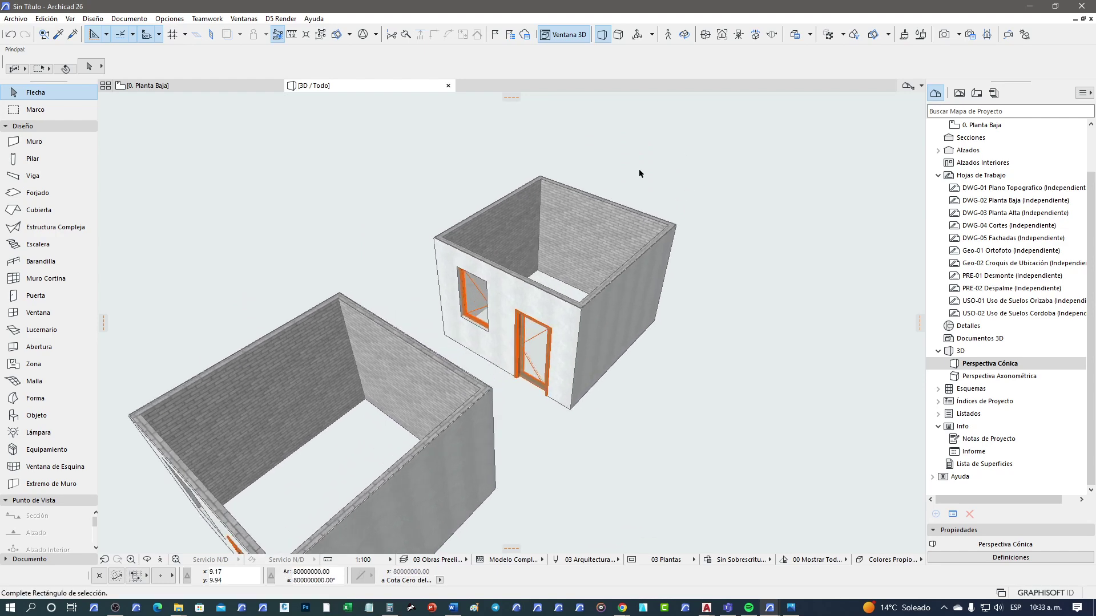
pyautogui.click(437, 330)
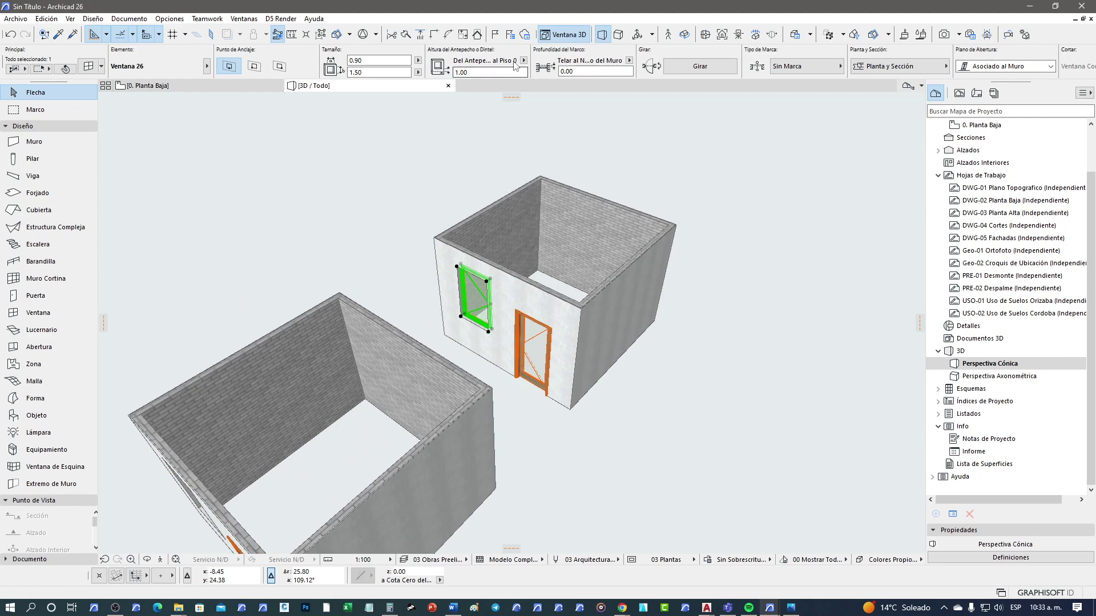
pyautogui.click(734, 125)
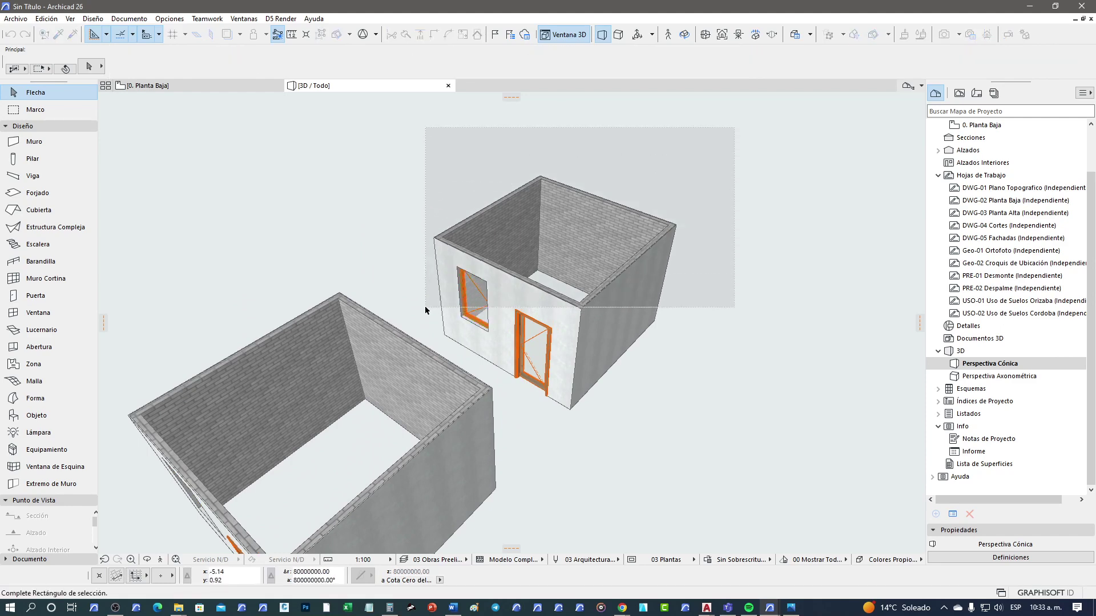
pyautogui.click(425, 306)
pyautogui.hotkey('ctrl', 'd')
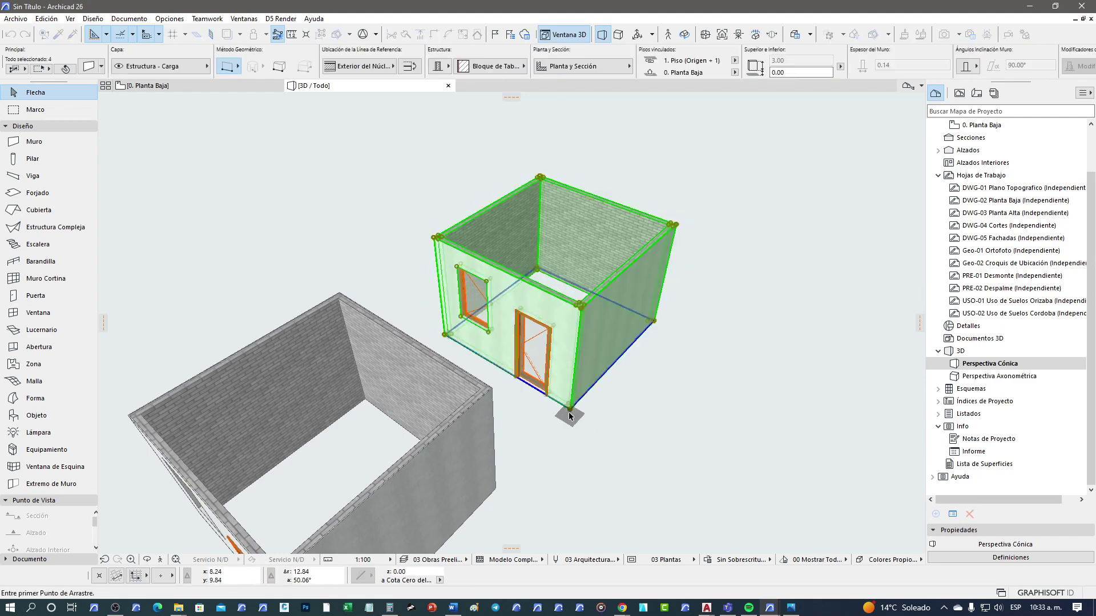
pyautogui.click(571, 410)
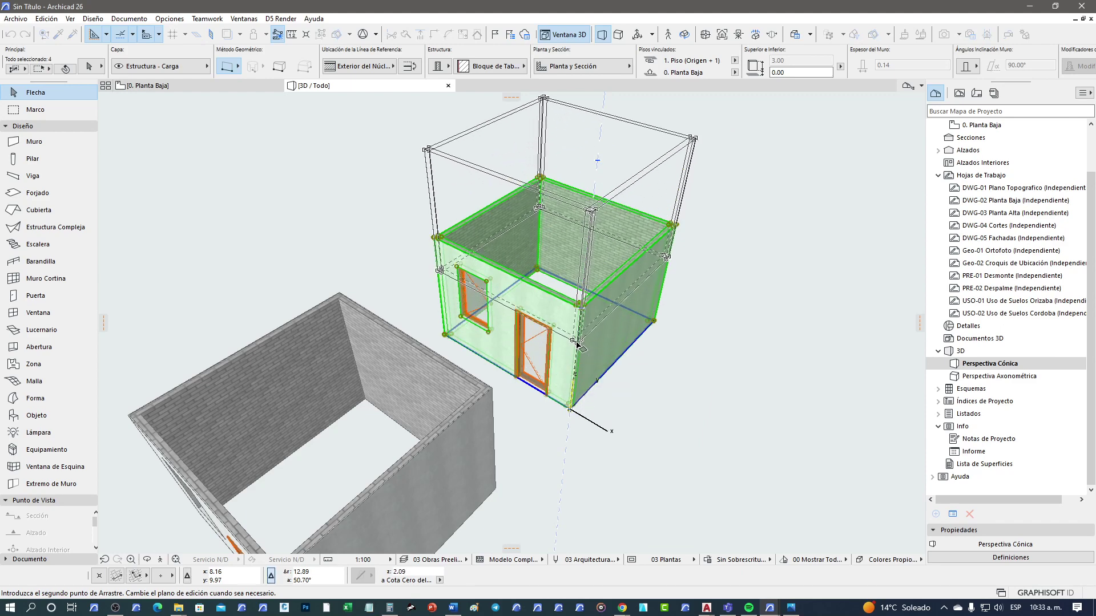
pyautogui.click(623, 420)
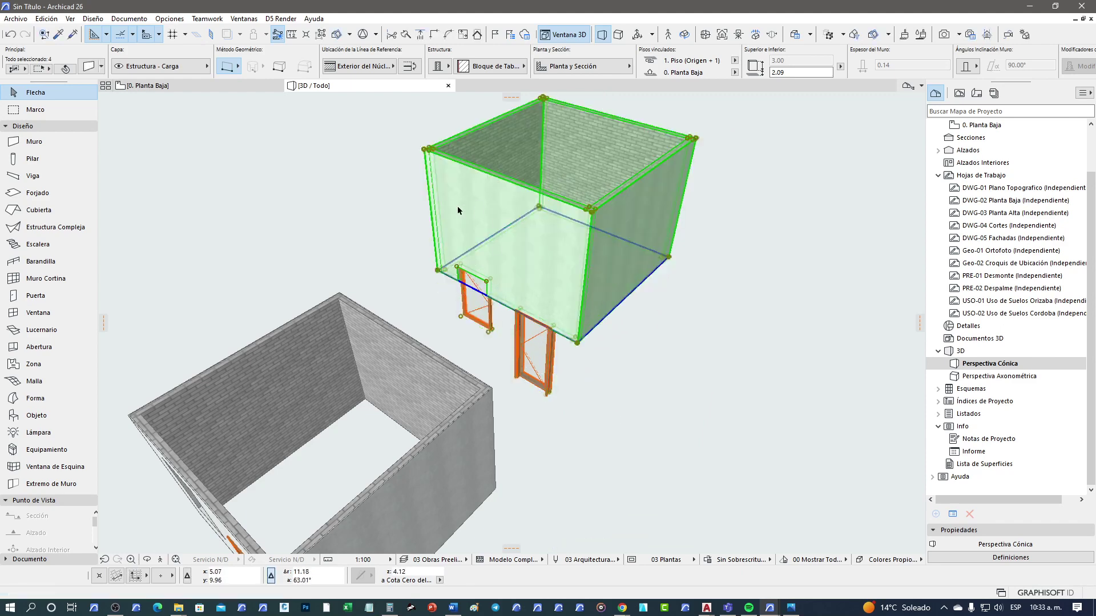
pyautogui.click(586, 391)
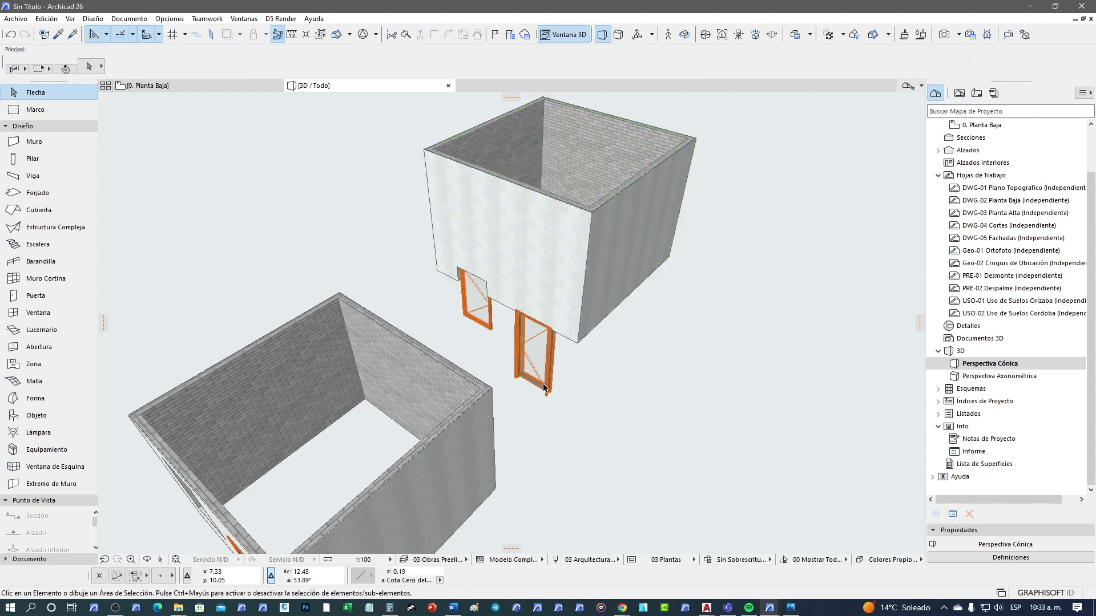
# Check the door and window left behind, then undo the wall lift
pyautogui.click(545, 386)
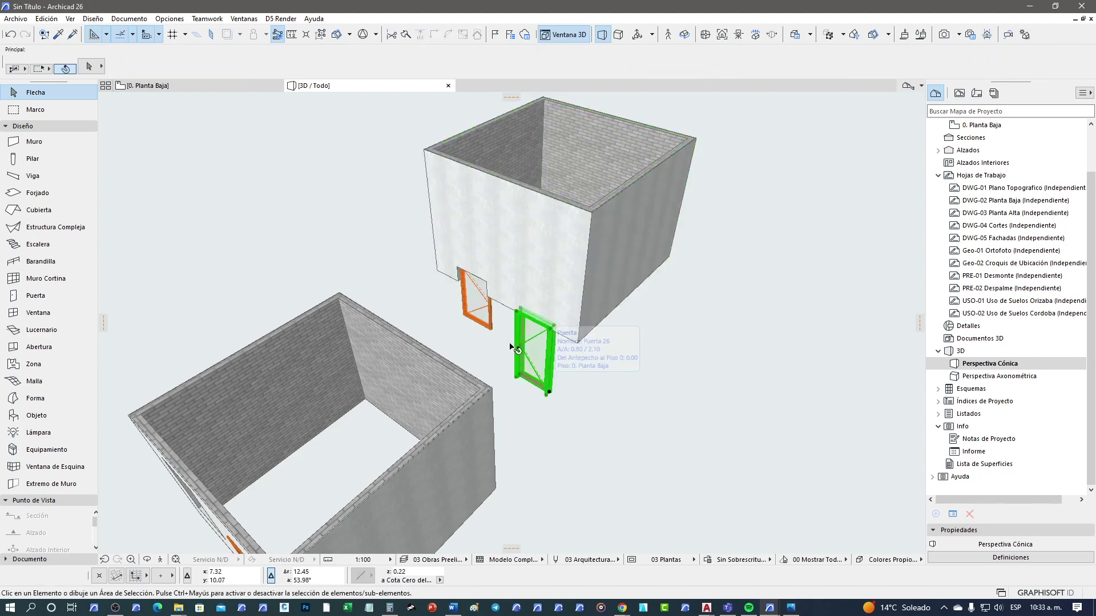
pyautogui.click(490, 323)
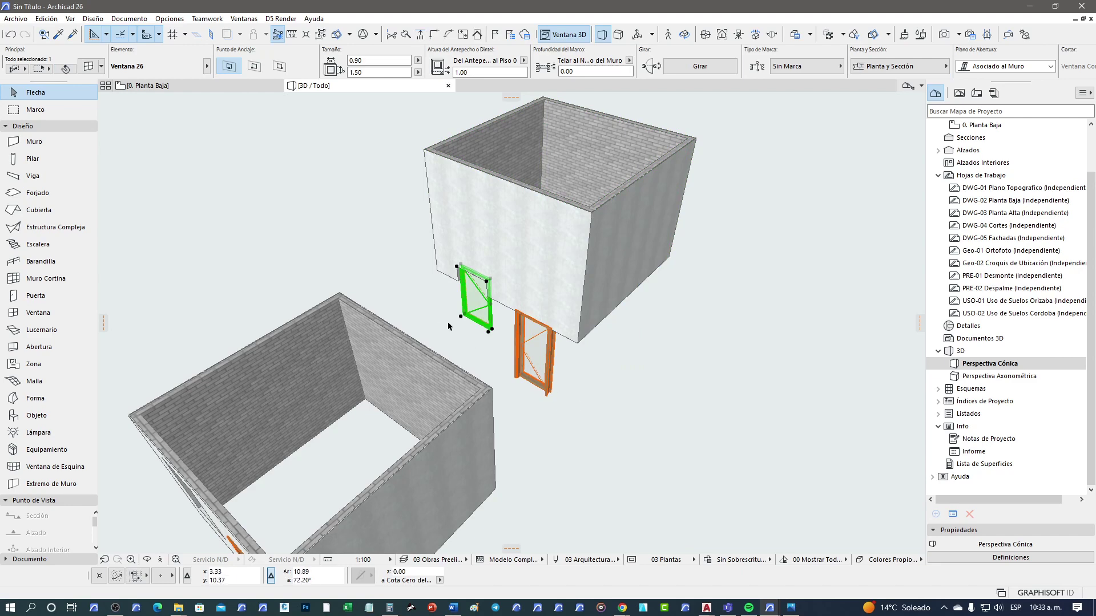
pyautogui.click(594, 434)
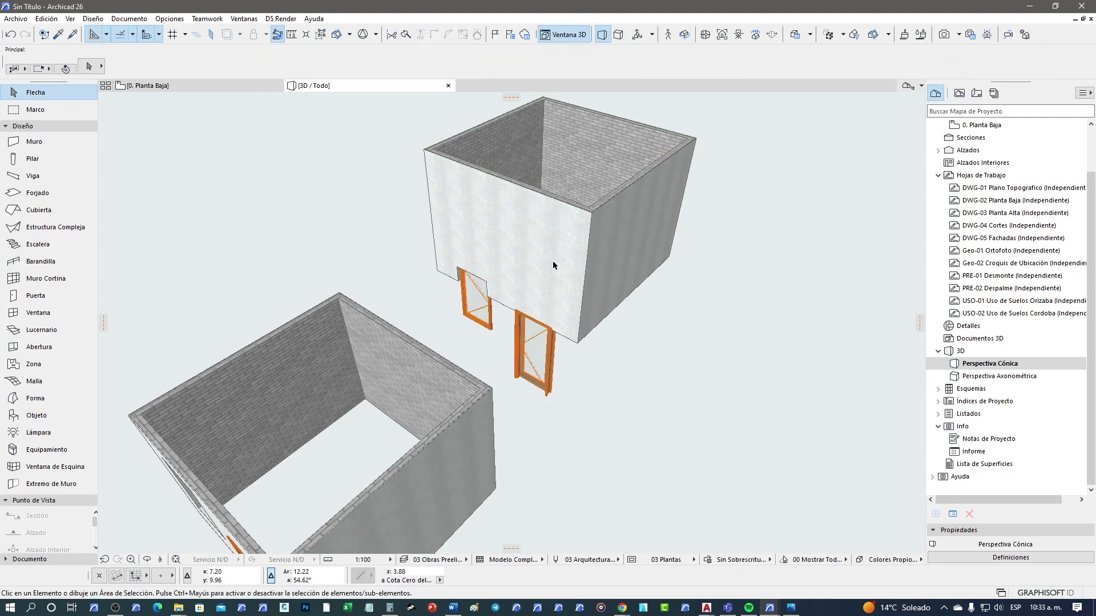
pyautogui.moveTo(553, 260); pyautogui.dragTo(589, 329, button='middle')
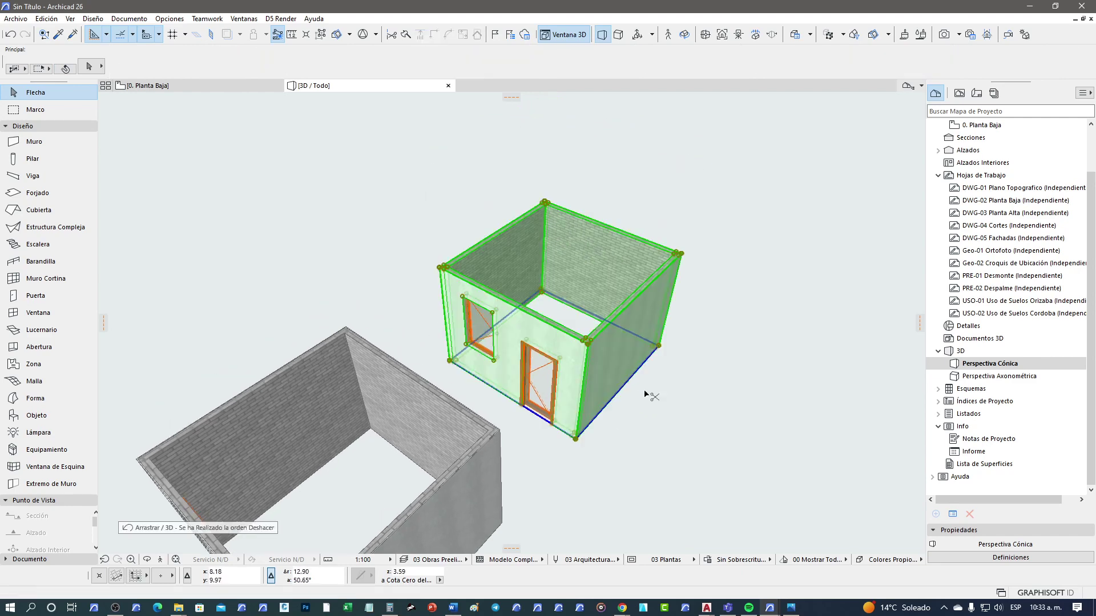
pyautogui.hotkey('ctrl', 'z')
# Set the front room's door and window to 'Del Antepecho a la Base del Muro'
pyautogui.click(647, 437)
pyautogui.keyDown('shift'); pyautogui.moveTo(562, 473); pyautogui.dragTo(389, 425, button='middle'); pyautogui.keyUp('shift')
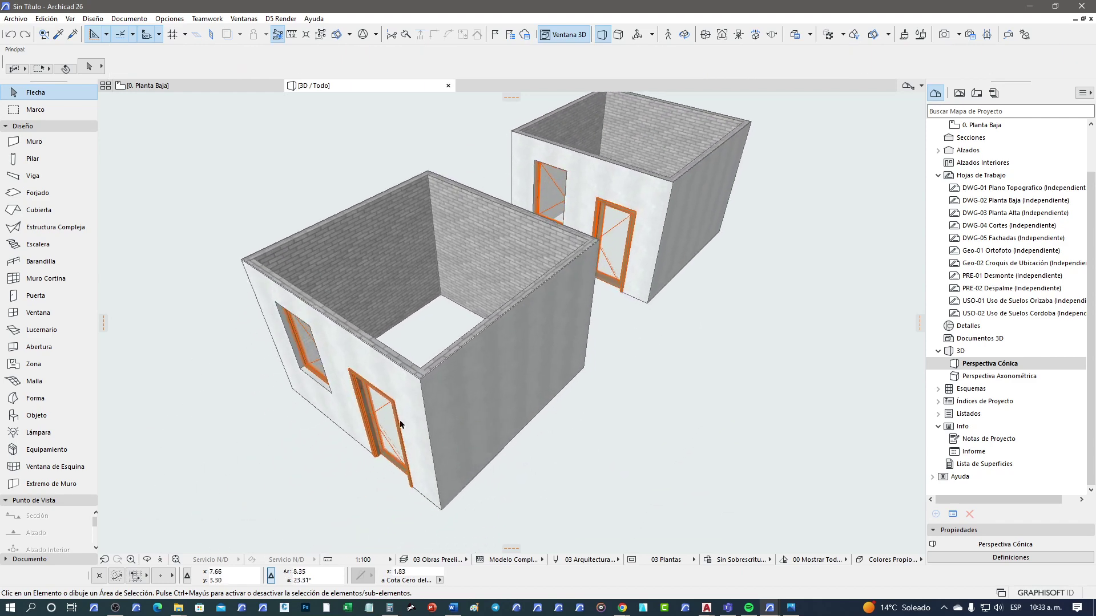
pyautogui.click(389, 425)
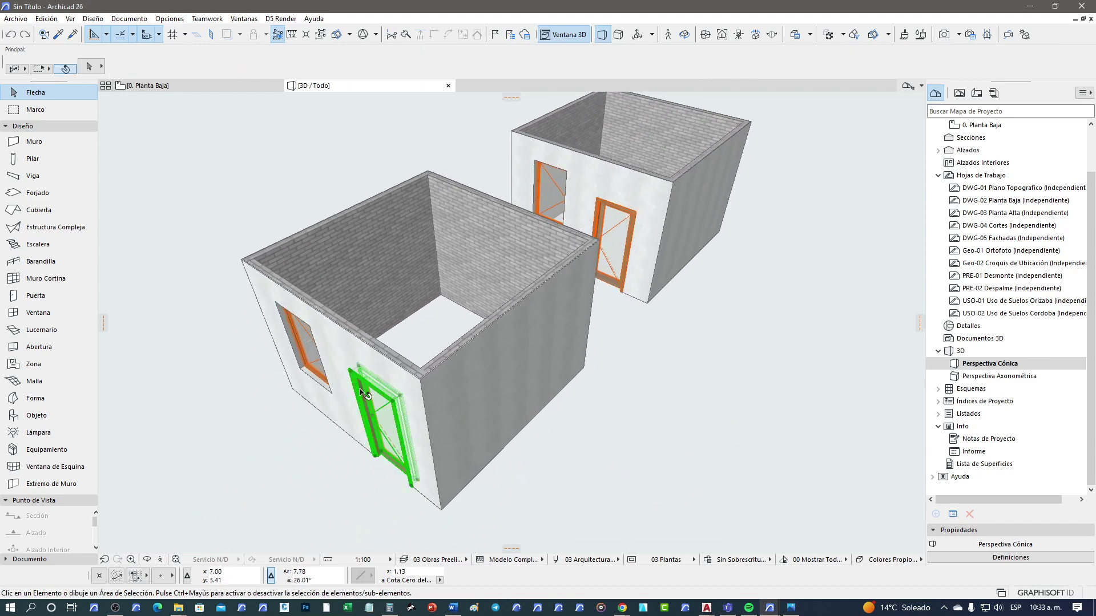
pyautogui.keyDown('shift'); pyautogui.click(299, 350); pyautogui.keyUp('shift')
pyautogui.click(524, 60)
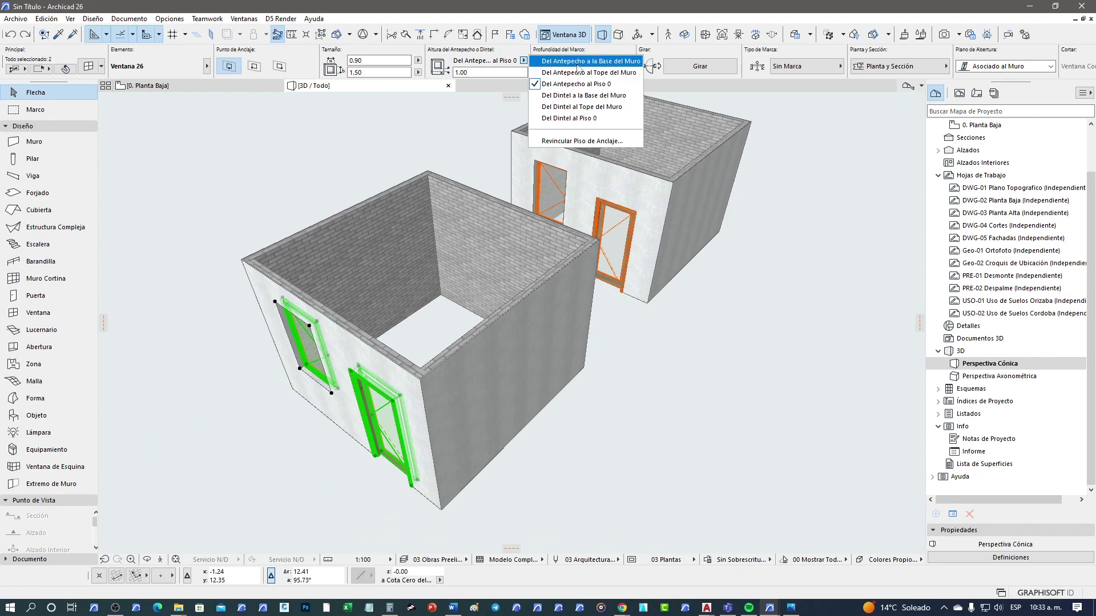
pyautogui.click(577, 62)
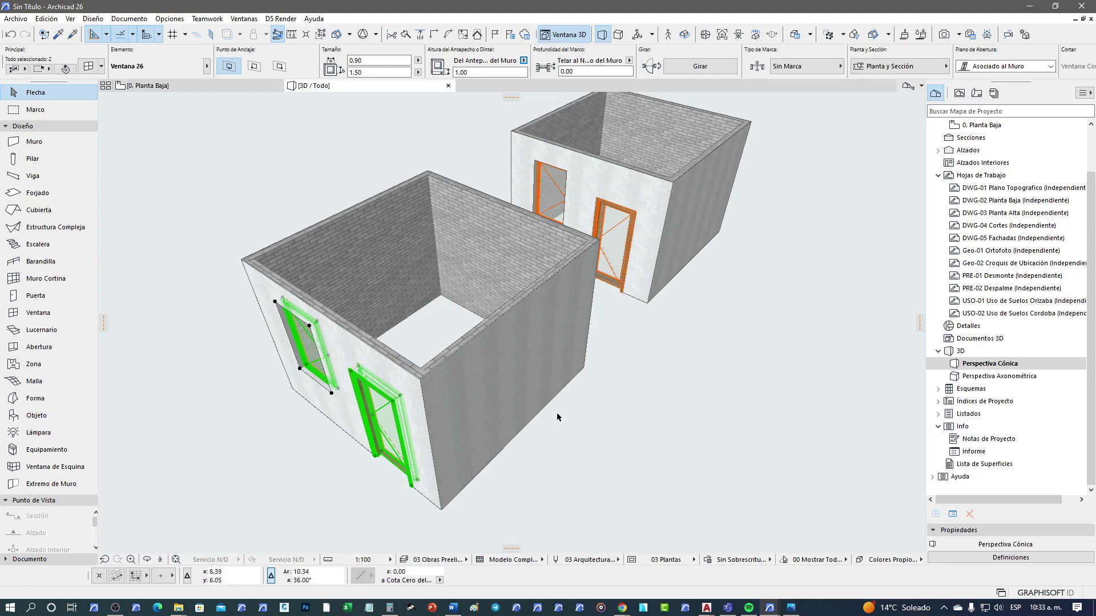
pyautogui.click(577, 459)
pyautogui.keyDown('shift'); pyautogui.moveTo(492, 440); pyautogui.dragTo(493, 464, button='middle'); pyautogui.keyUp('shift')
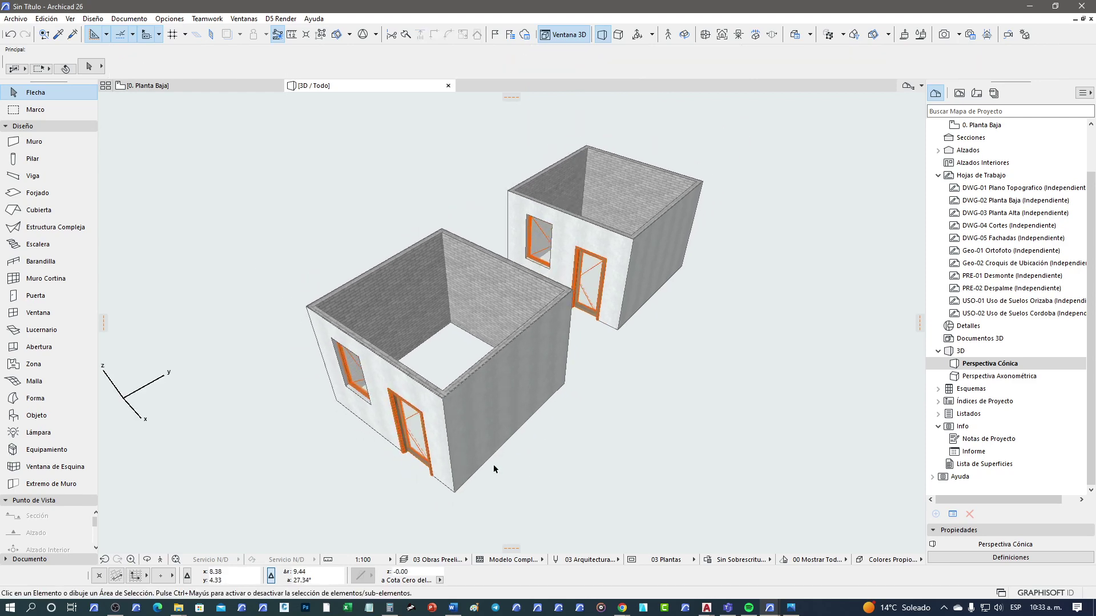
# Move the front room with its door and window 2.34 higher
pyautogui.moveTo(499, 499); pyautogui.dragTo(302, 216)
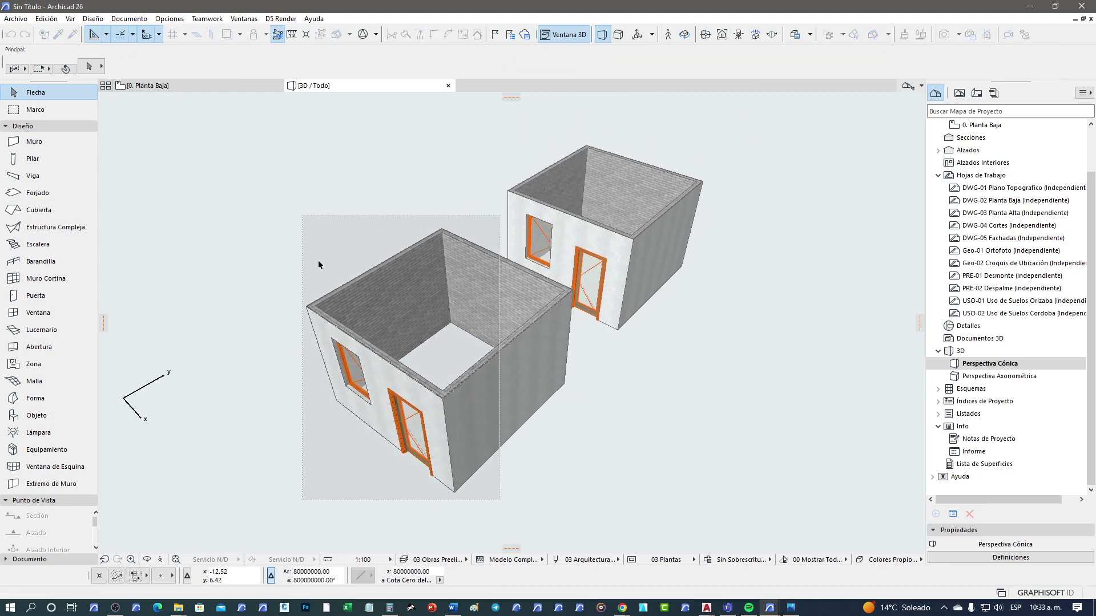
pyautogui.hotkey('ctrl', 'd')
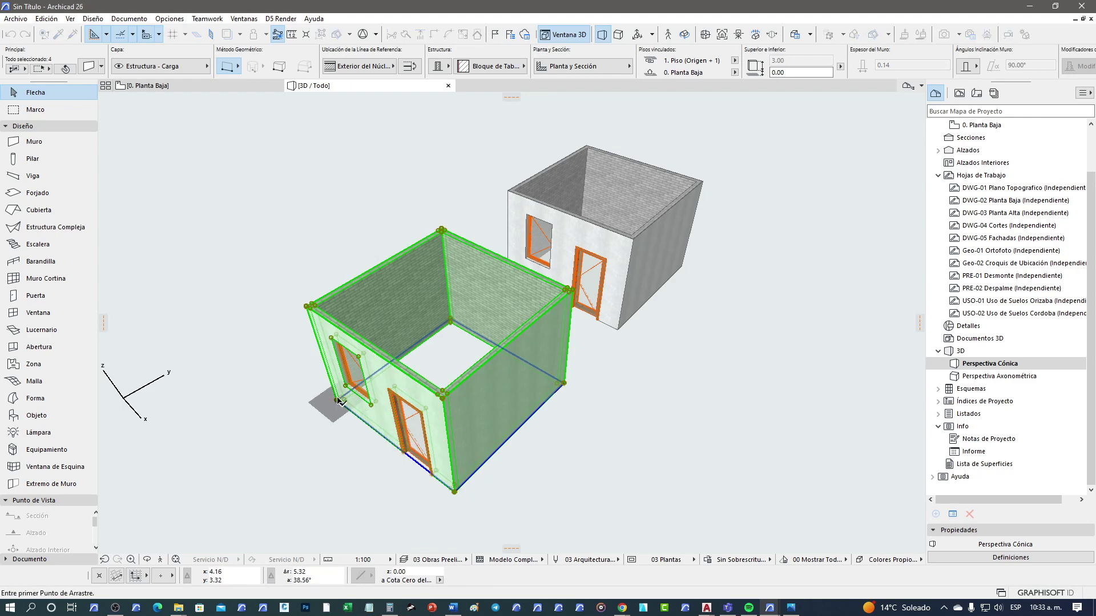
pyautogui.click(337, 400)
pyautogui.click(322, 338)
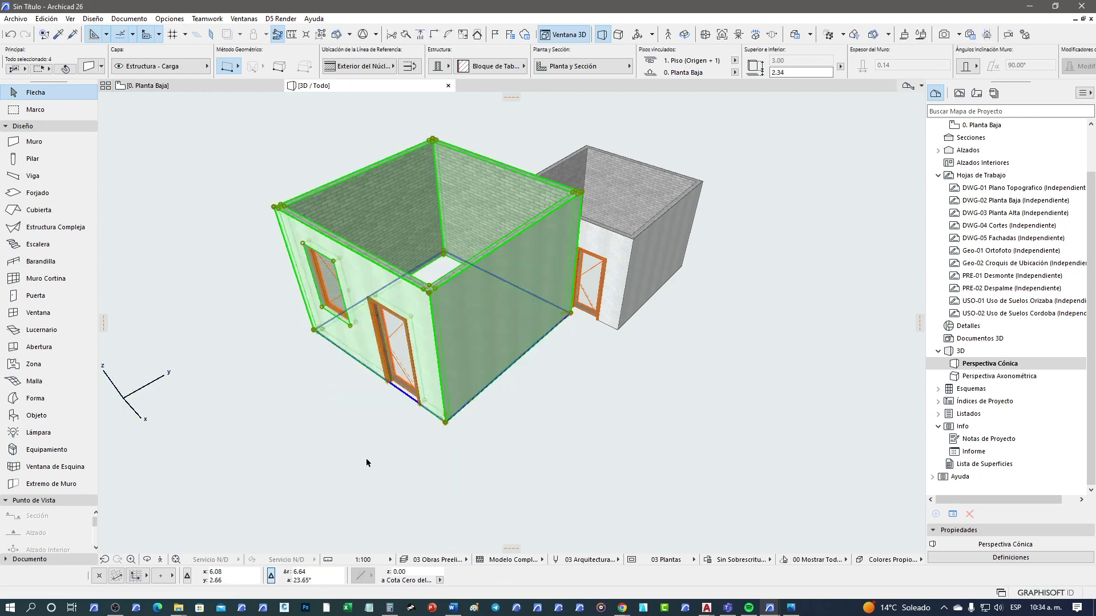
pyautogui.keyDown('shift'); pyautogui.moveTo(394, 470); pyautogui.dragTo(414, 410, button='middle'); pyautogui.keyUp('shift')
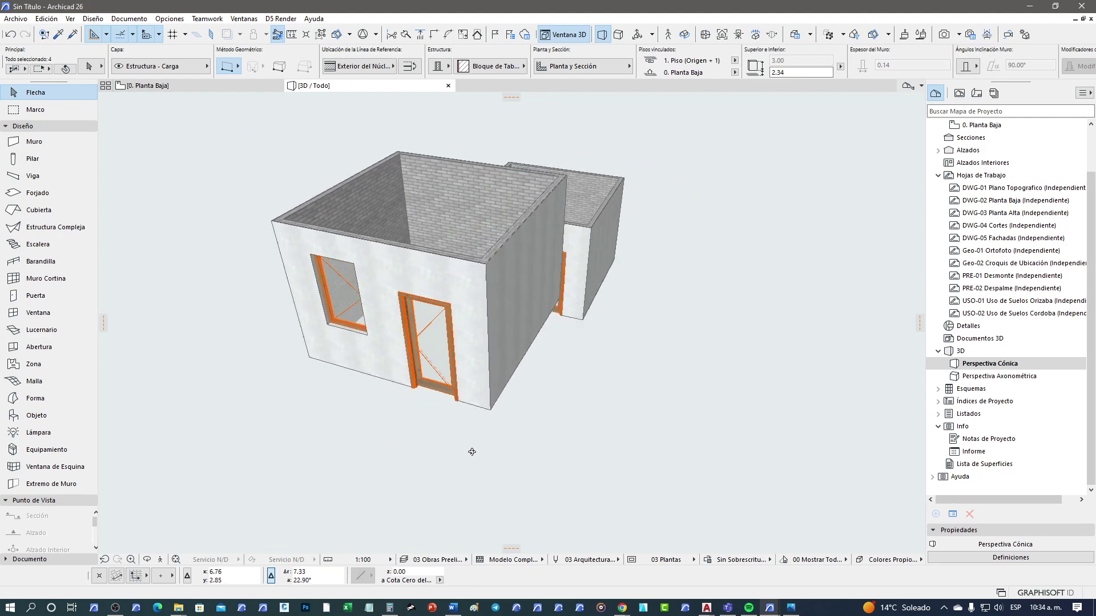
pyautogui.click(410, 440)
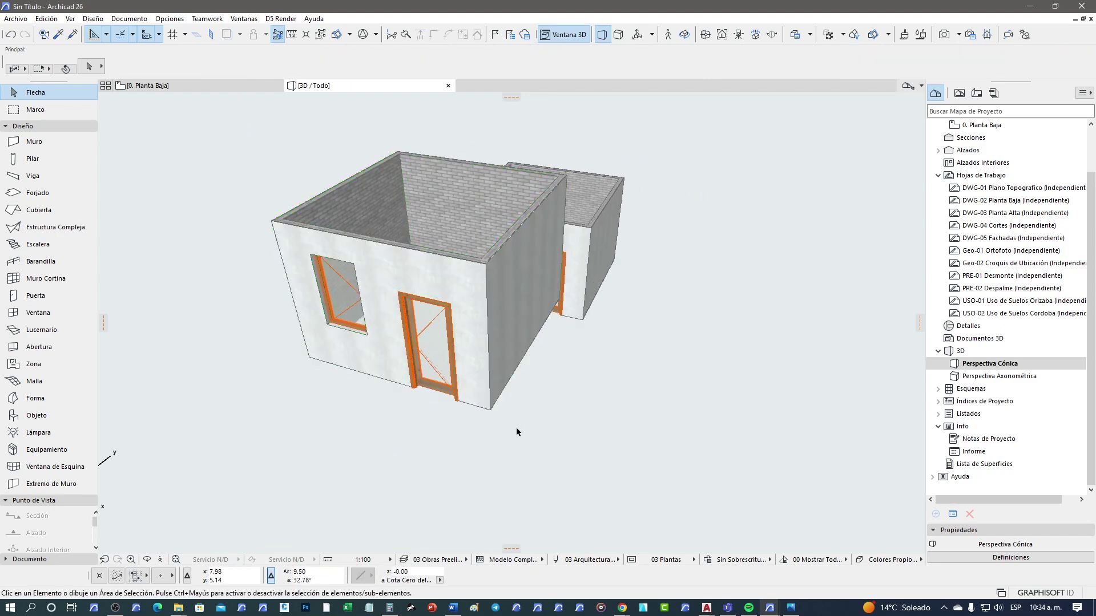
# Check the front room walls' plan and section settings, then raise them to elevation 6.72
pyautogui.moveTo(516, 427)
pyautogui.keyDown('shift'); pyautogui.mouseDown(button='middle')
pyautogui.moveTo(523, 435)
pyautogui.moveTo(489, 398)
pyautogui.mouseUp(button='middle'); pyautogui.keyUp('shift')
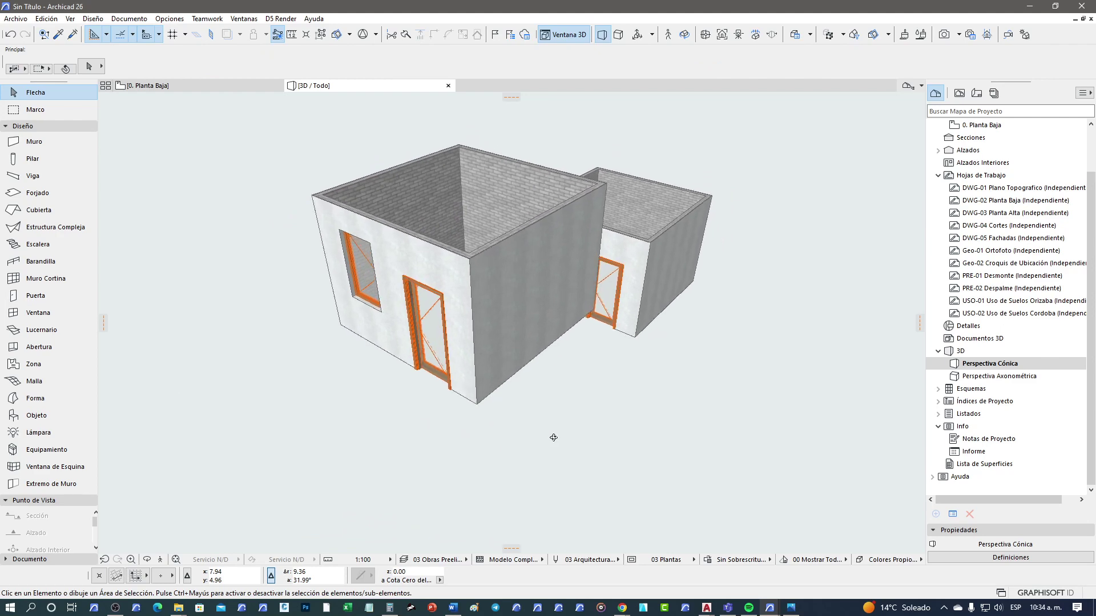
pyautogui.click(489, 398)
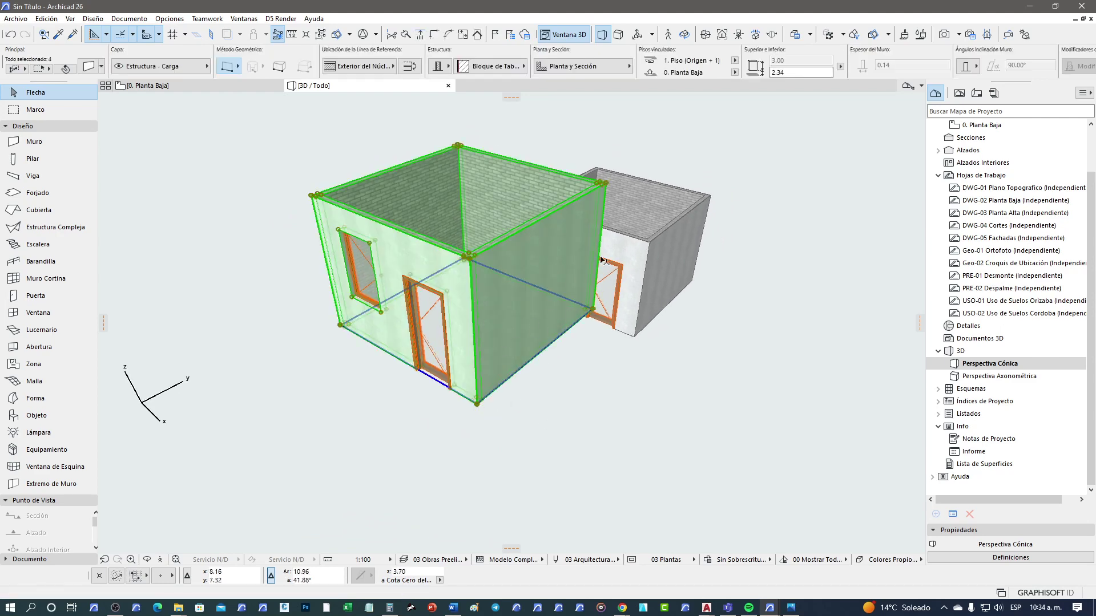
pyautogui.click(622, 71)
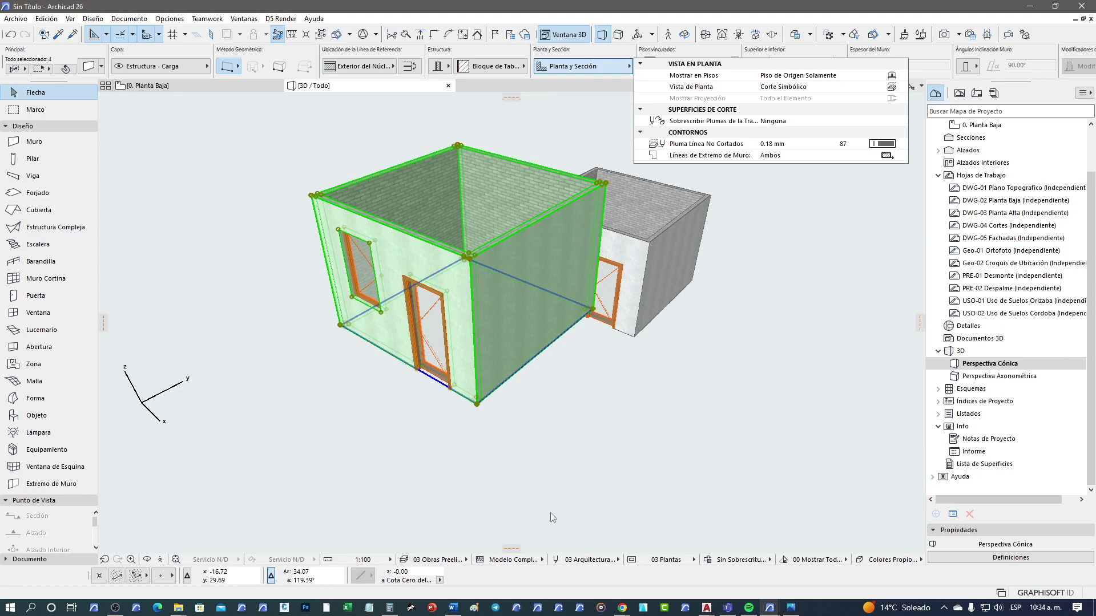
pyautogui.click(477, 405)
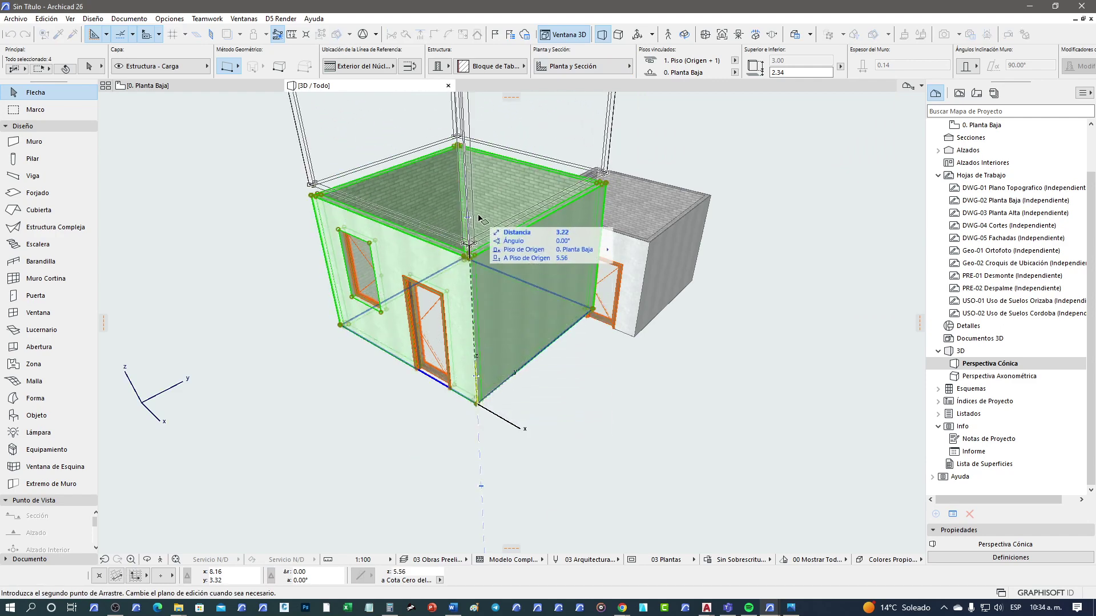
pyautogui.click(484, 276)
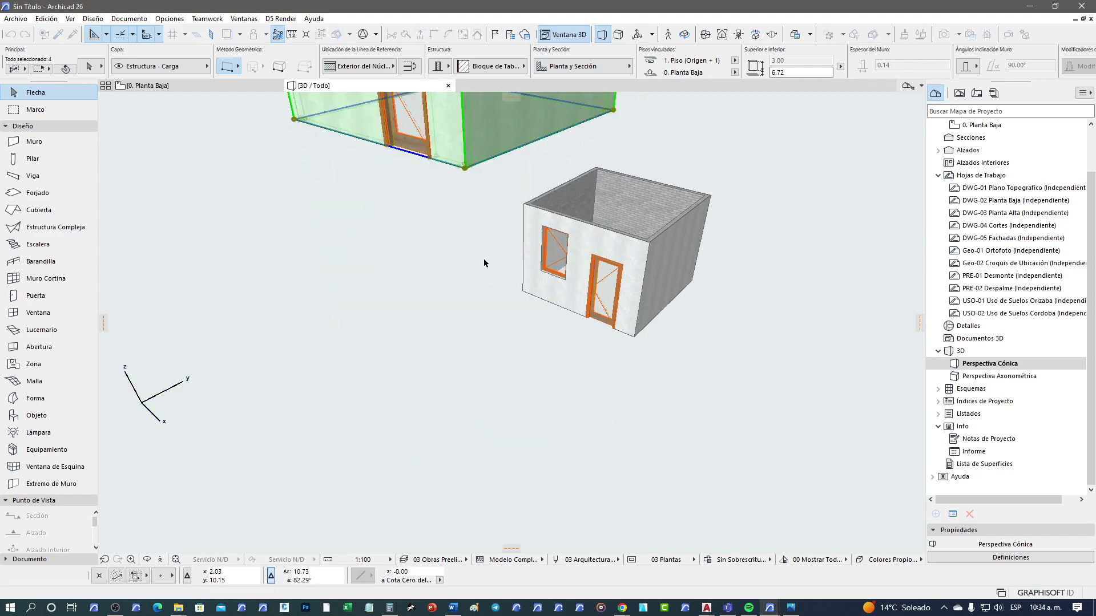
pyautogui.moveTo(484, 258)
pyautogui.keyDown('shift'); pyautogui.mouseDown(button='middle')
pyautogui.moveTo(443, 354)
pyautogui.moveTo(471, 344)
pyautogui.moveTo(493, 417)
pyautogui.mouseUp(button='middle'); pyautogui.keyUp('shift')
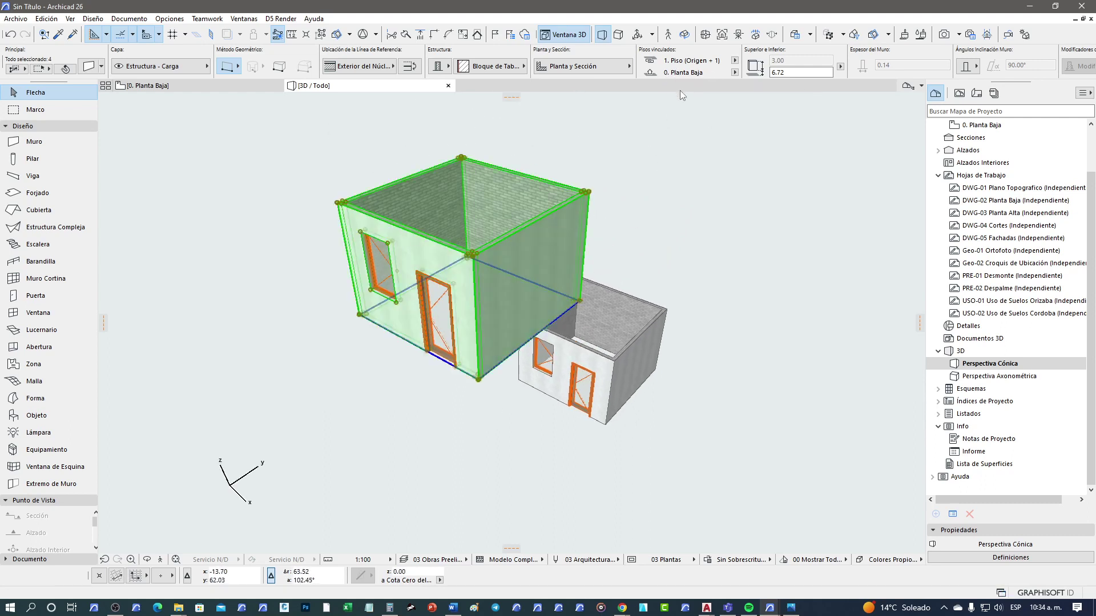
pyautogui.moveTo(560, 274)
pyautogui.keyDown('shift'); pyautogui.mouseDown(button='middle')
pyautogui.moveTo(495, 348)
pyautogui.moveTo(617, 224)
pyautogui.mouseUp(button='middle'); pyautogui.keyUp('shift')
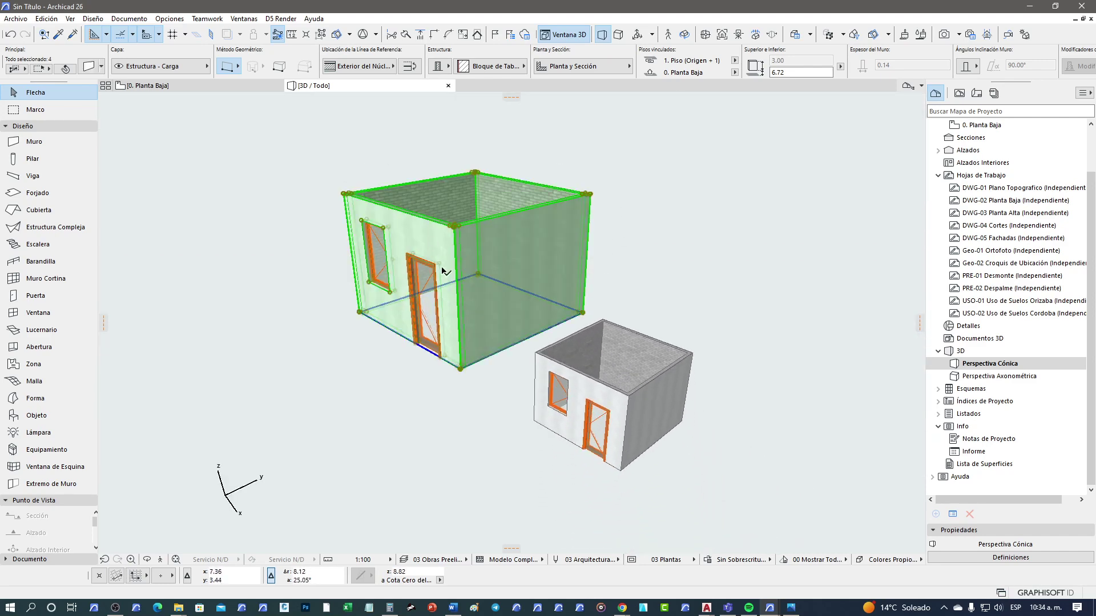
pyautogui.click(375, 400)
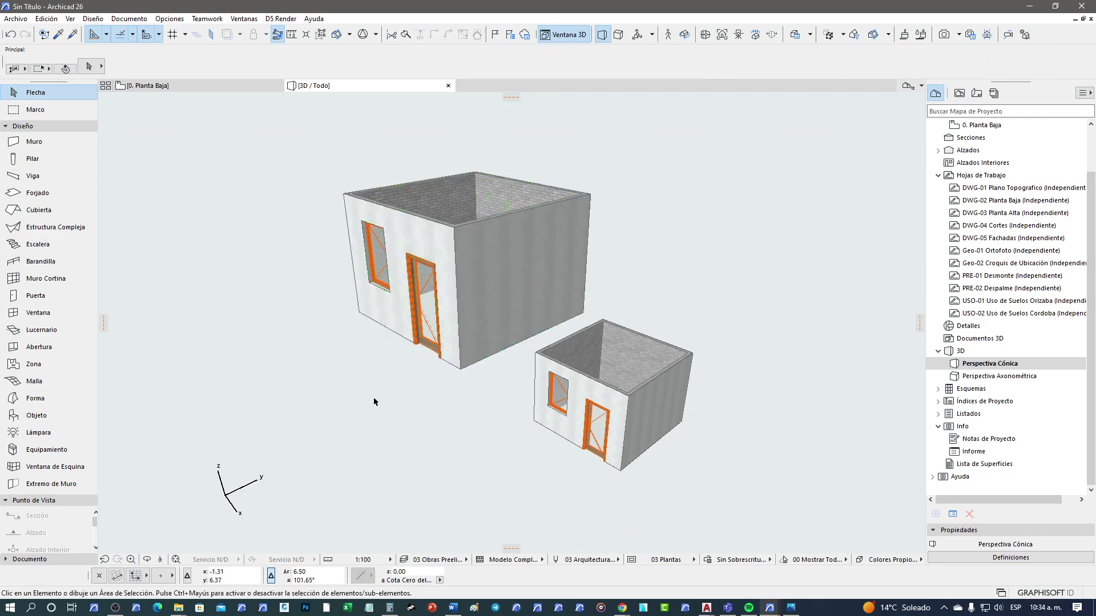
pyautogui.click(232, 84)
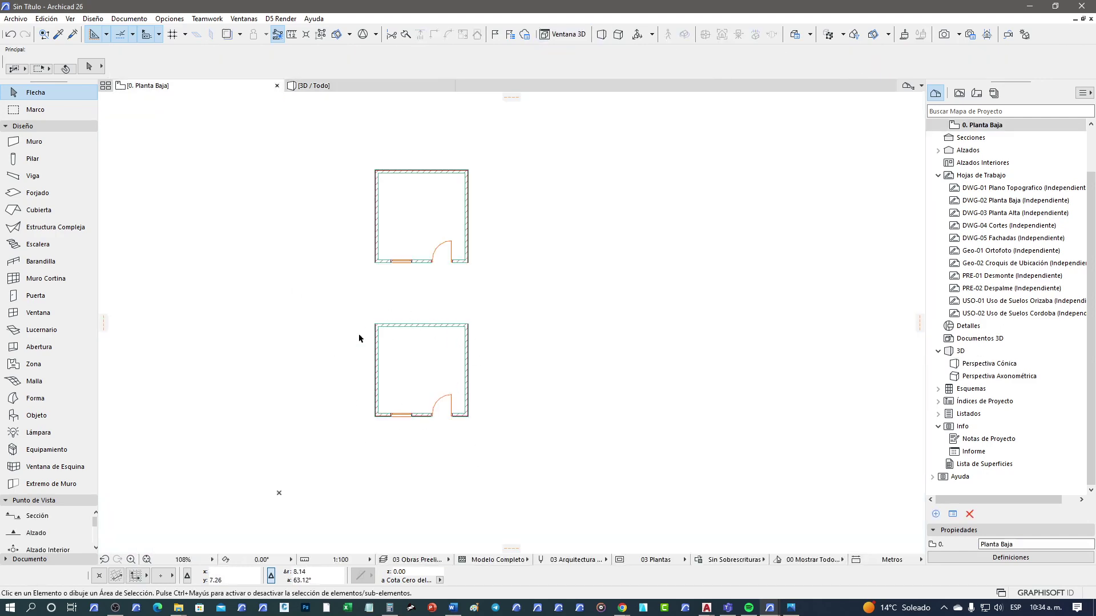
pyautogui.click(343, 86)
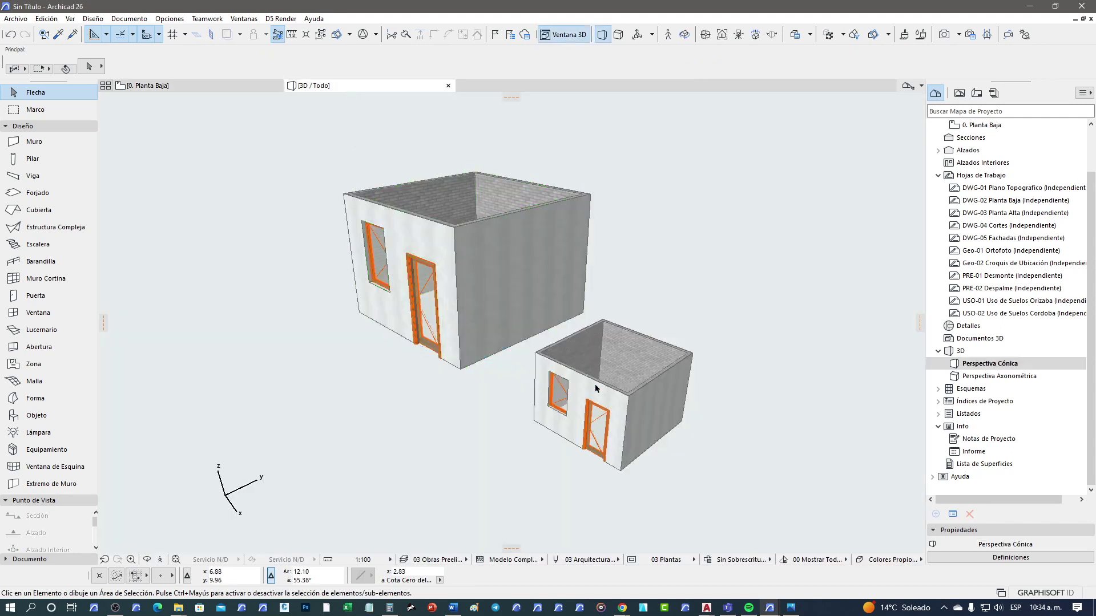
pyautogui.click(598, 389)
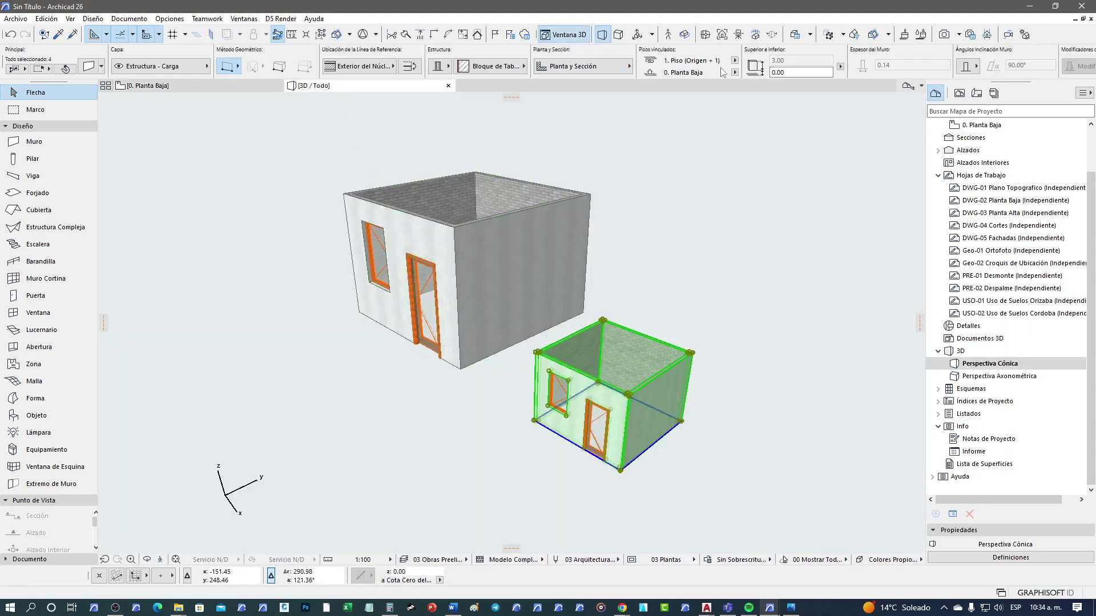
# Review the smaller room walls' plan view options, keeping Sección + Proyección
pyautogui.click(630, 69)
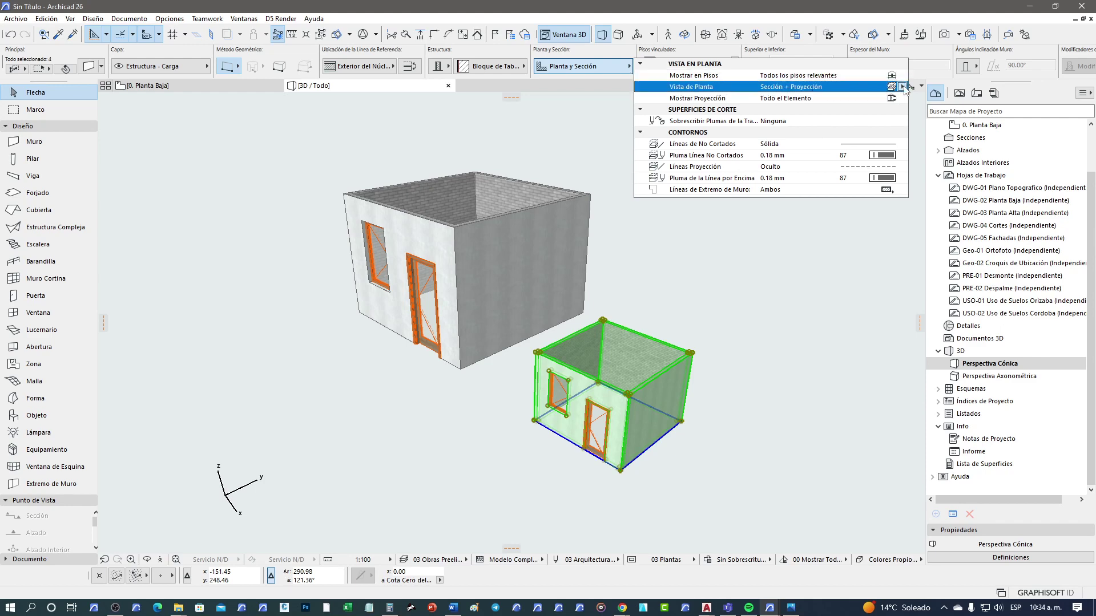
pyautogui.click(902, 87)
pyautogui.click(727, 403)
pyautogui.hotkey('ctrl', 'd')
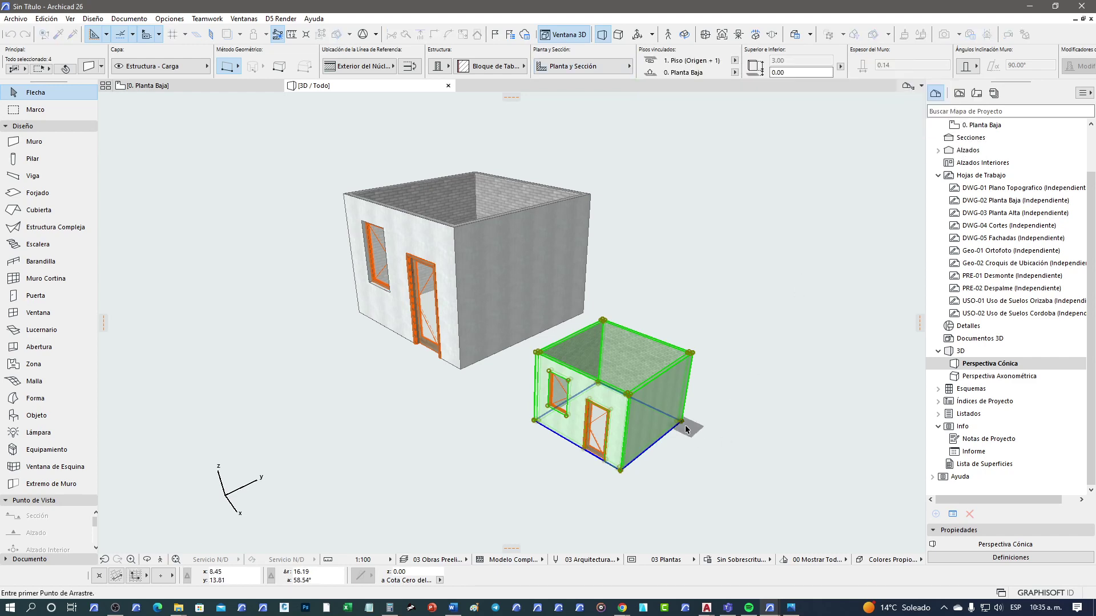
pyautogui.click(681, 421)
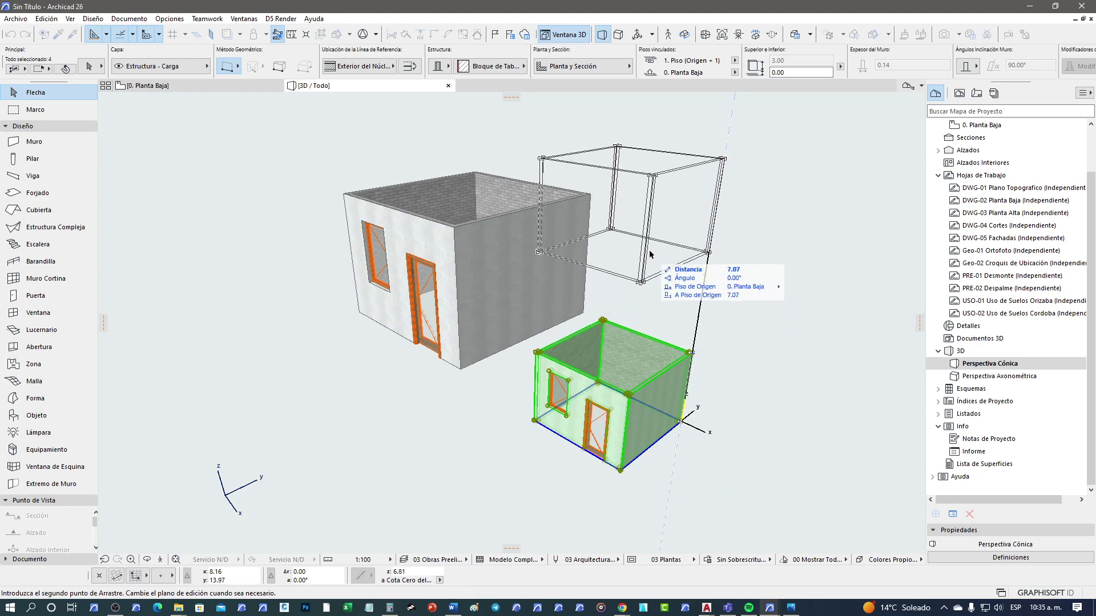
pyautogui.click(651, 242)
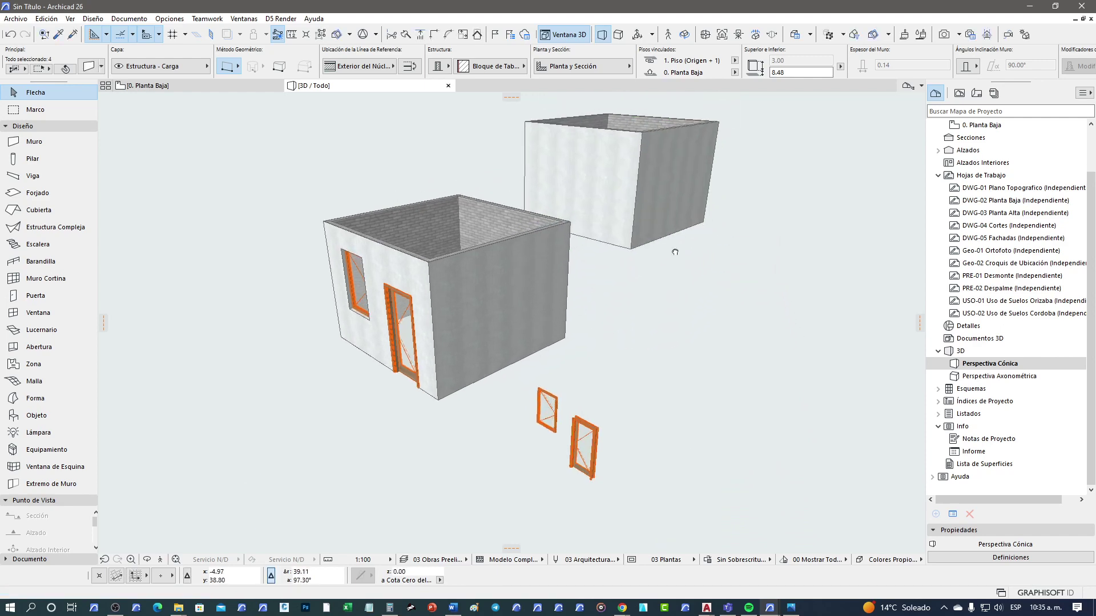
pyautogui.moveTo(658, 261); pyautogui.dragTo(565, 300, button='middle')
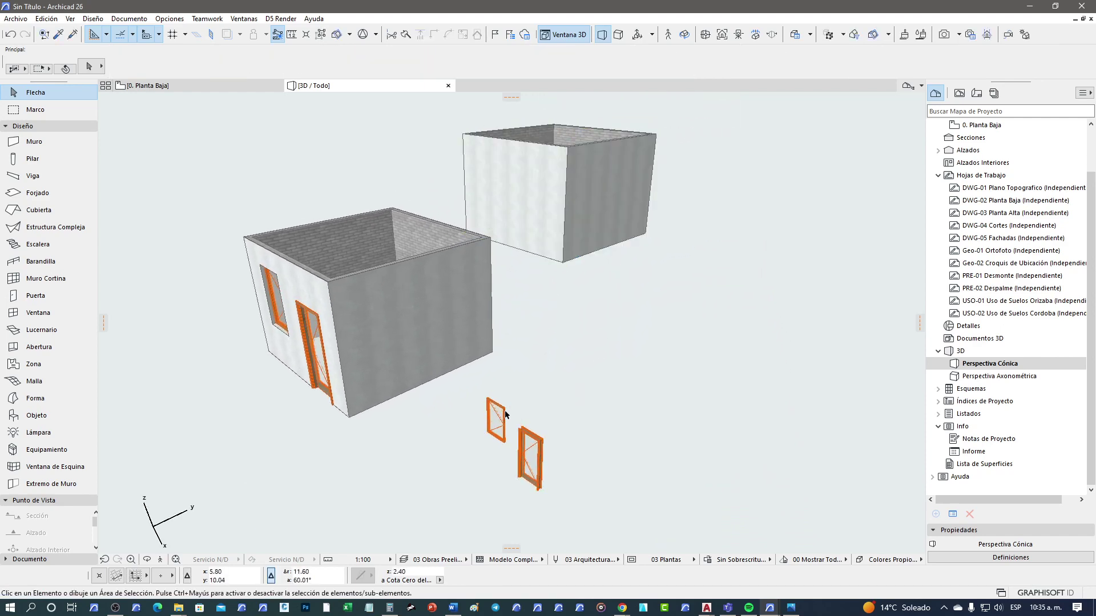
pyautogui.keyDown('shift'); pyautogui.click(533, 482); pyautogui.keyUp('shift')
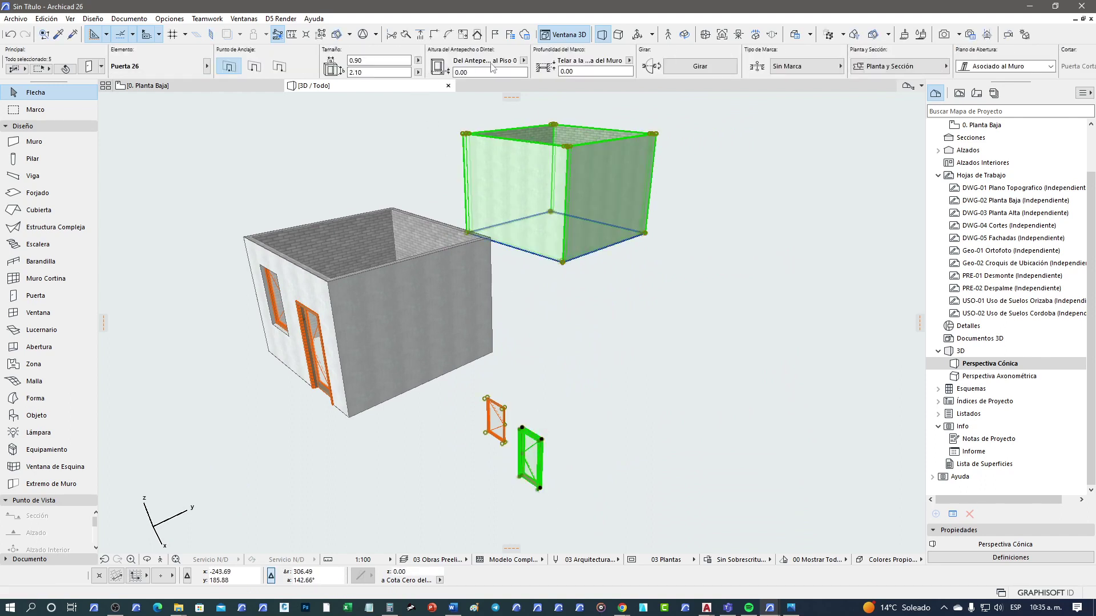
pyautogui.click(524, 61)
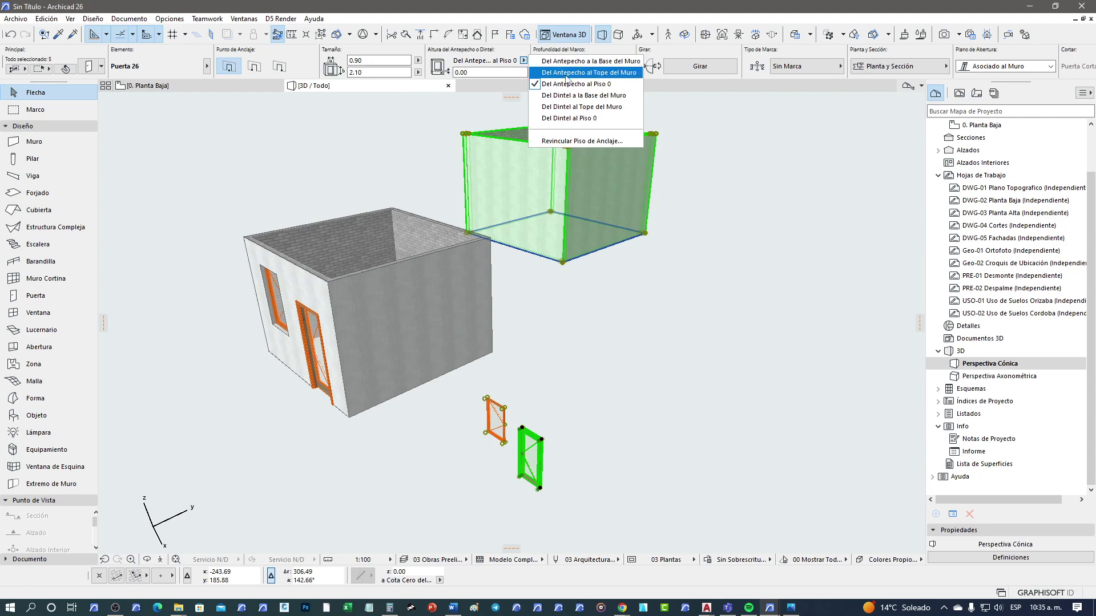
pyautogui.click(577, 74)
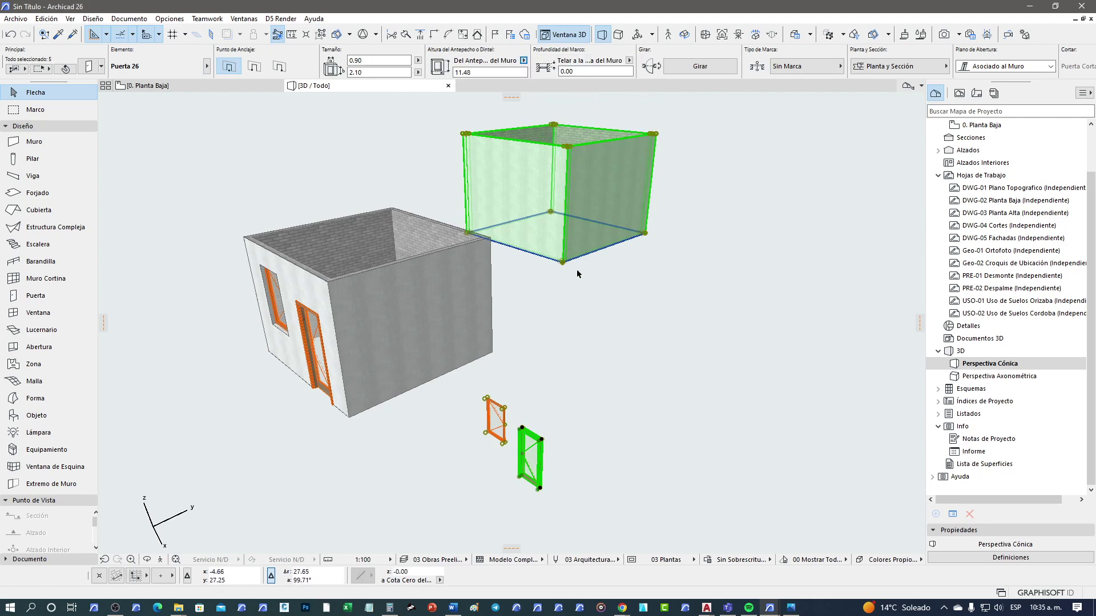
pyautogui.click(523, 61)
pyautogui.click(570, 84)
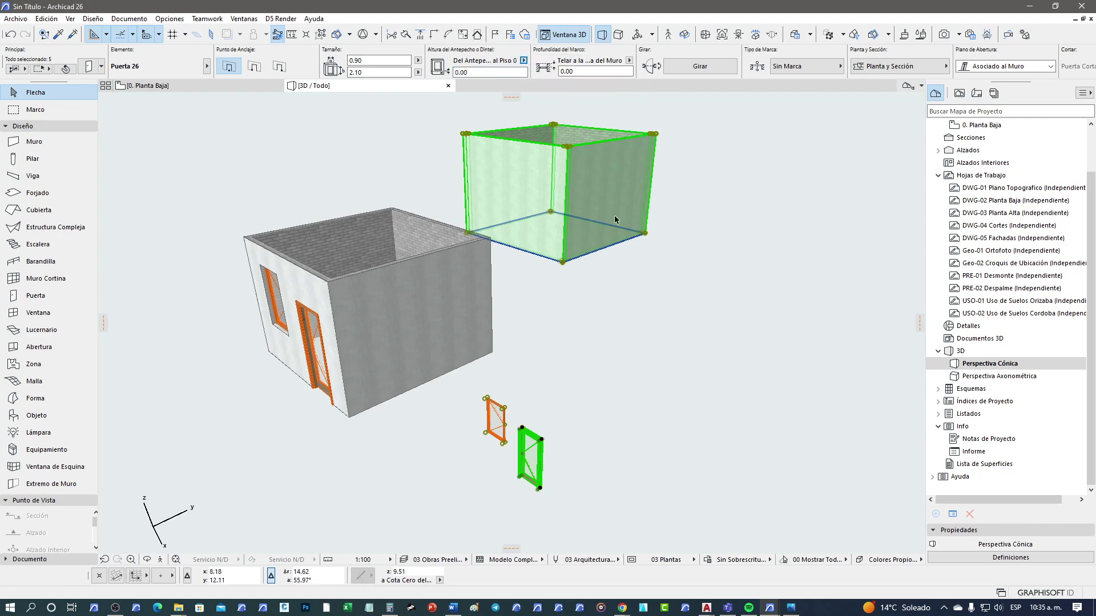
pyautogui.click(594, 320)
pyautogui.keyDown('shift'); pyautogui.moveTo(618, 145); pyautogui.dragTo(677, 180, button='middle'); pyautogui.keyUp('shift')
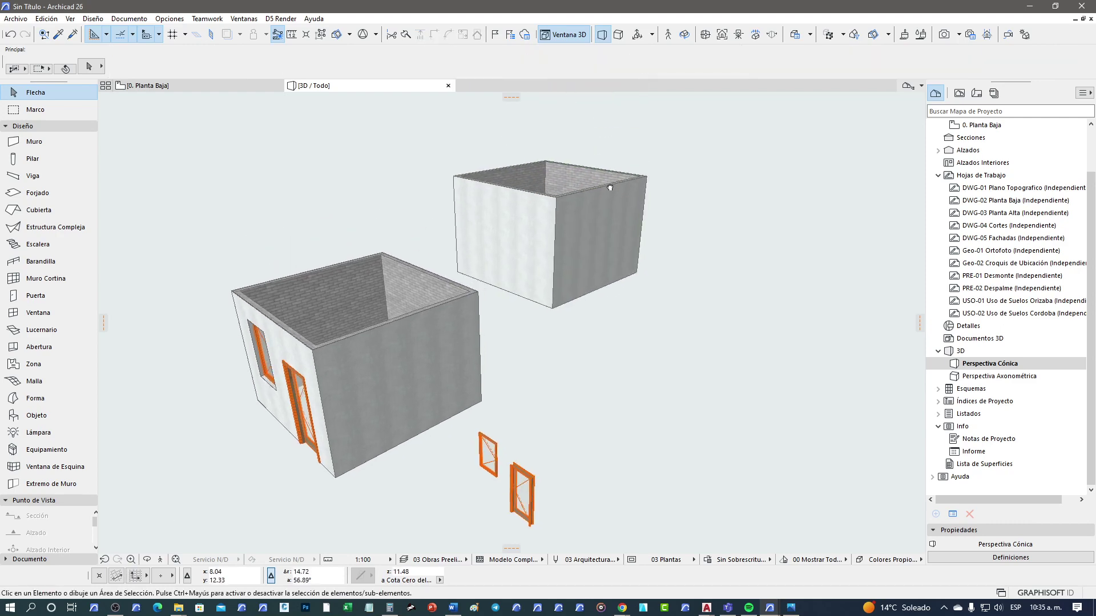
# Select the upper room module and view the 0. Planta Baja plan
pyautogui.click(451, 212)
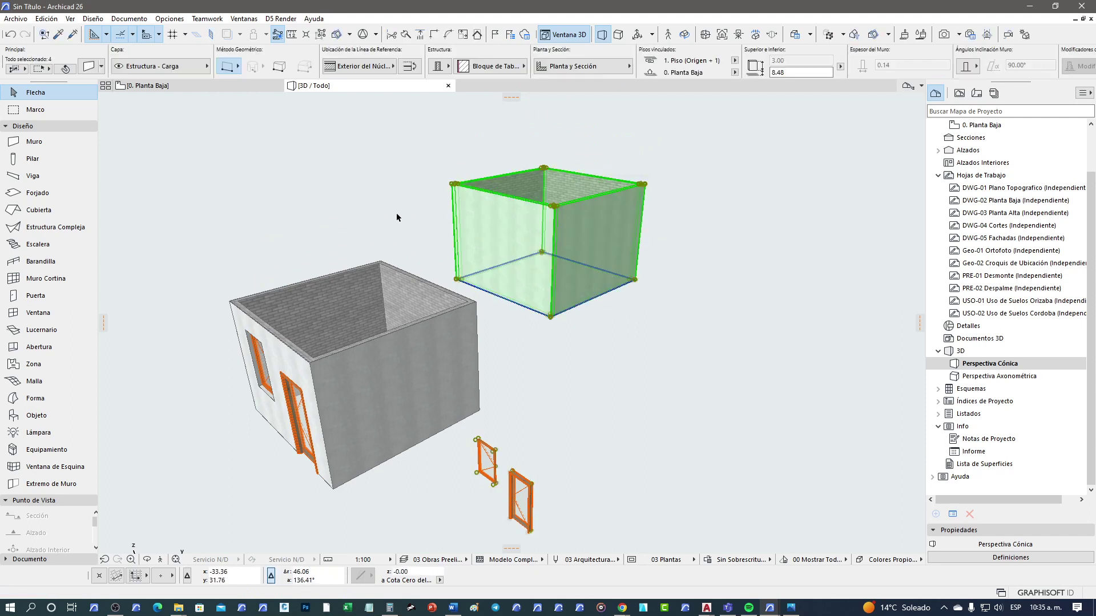
pyautogui.click(397, 212)
pyautogui.click(239, 89)
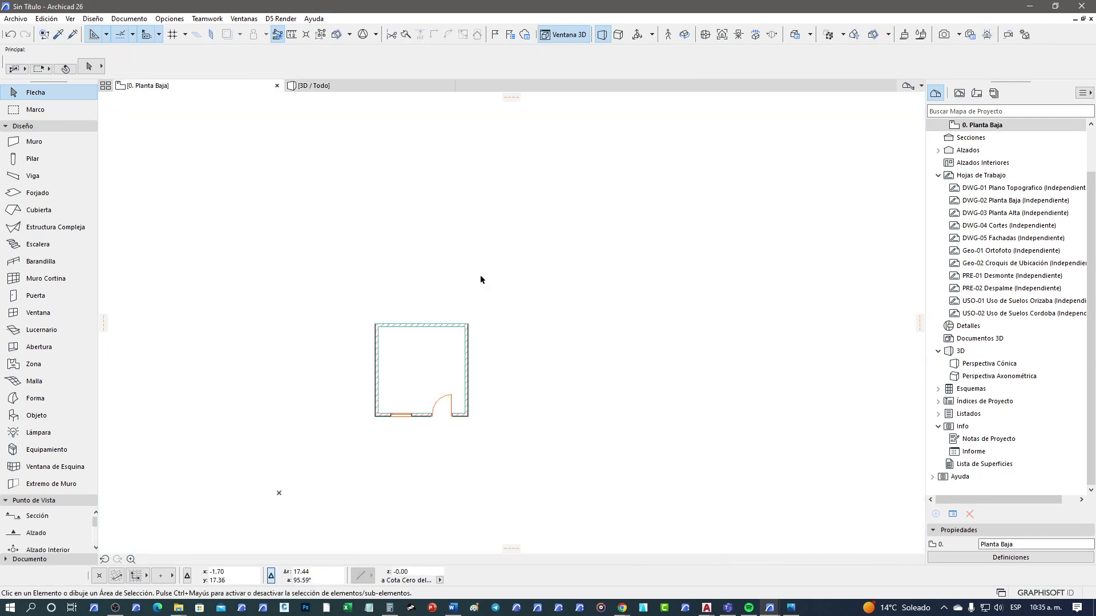
pyautogui.moveTo(499, 293); pyautogui.dragTo(342, 148)
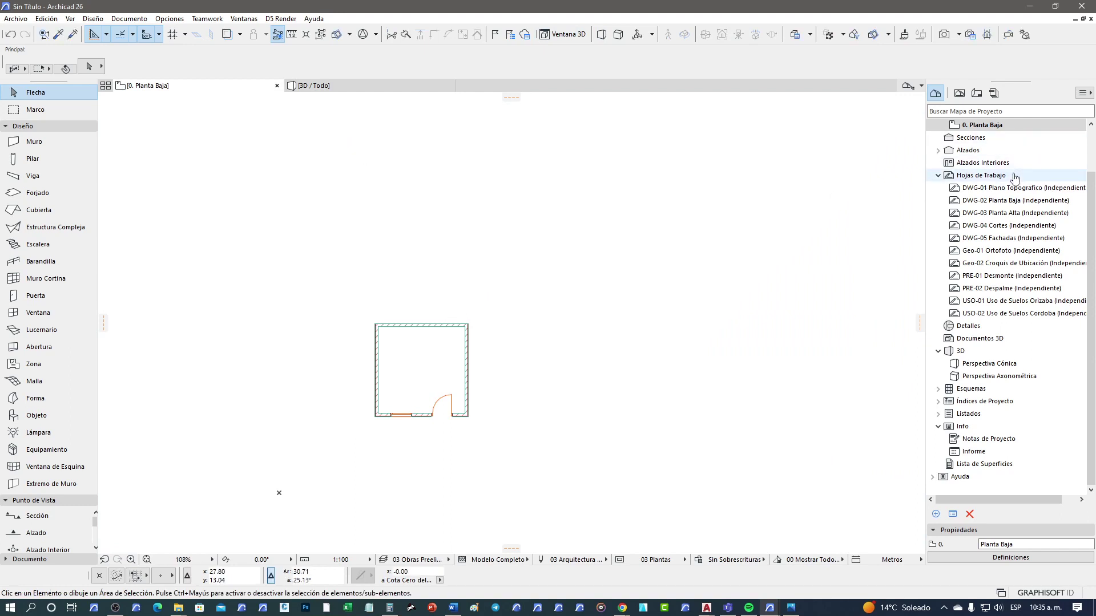
pyautogui.scroll(2, 993, 168)
# Open the 1. Piso and 2. Piso plans, toggling back to 3D
pyautogui.click(996, 164)
pyautogui.doubleClick(996, 163)
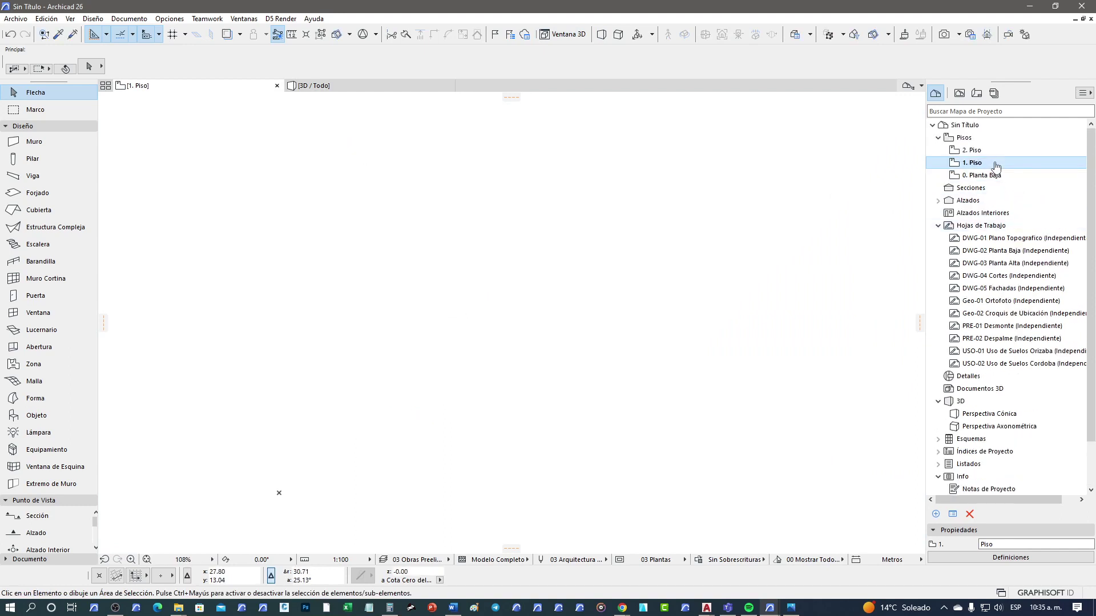
pyautogui.click(990, 151)
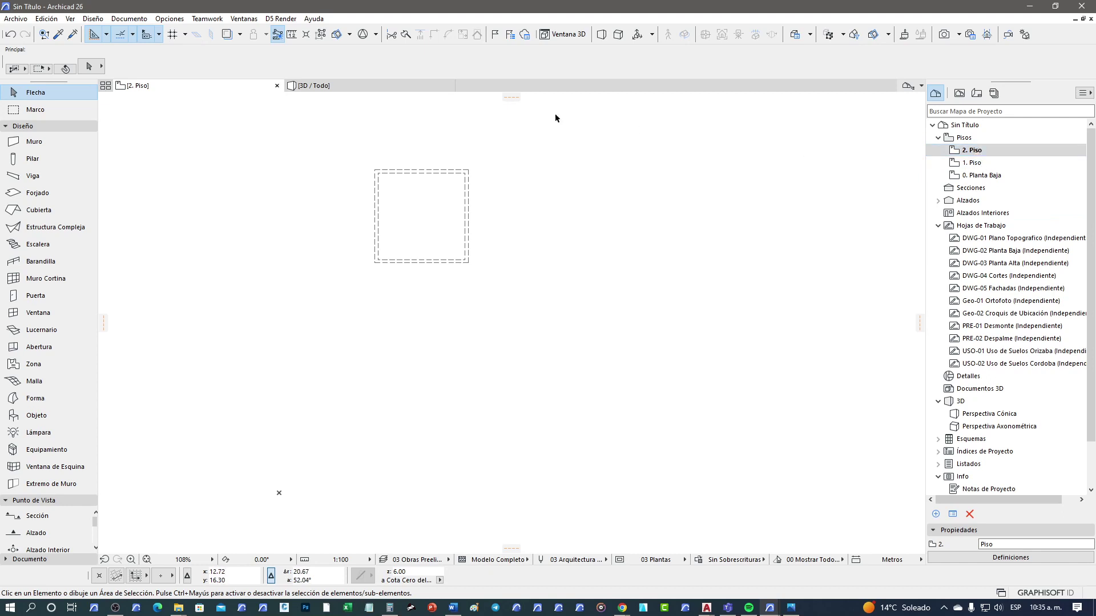
pyautogui.click(364, 89)
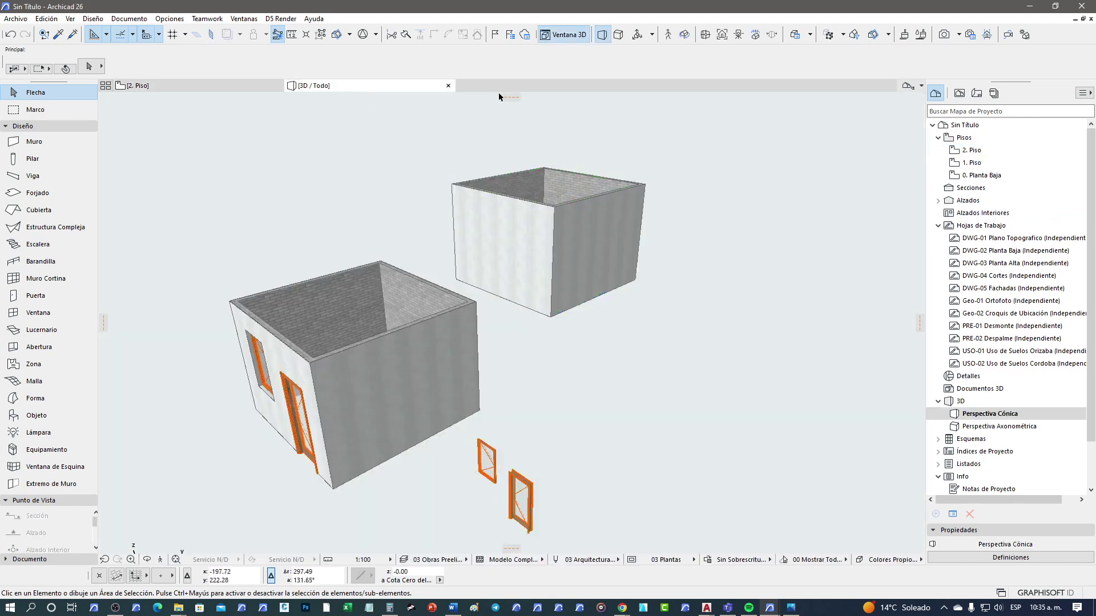
pyautogui.moveTo(188, 85)
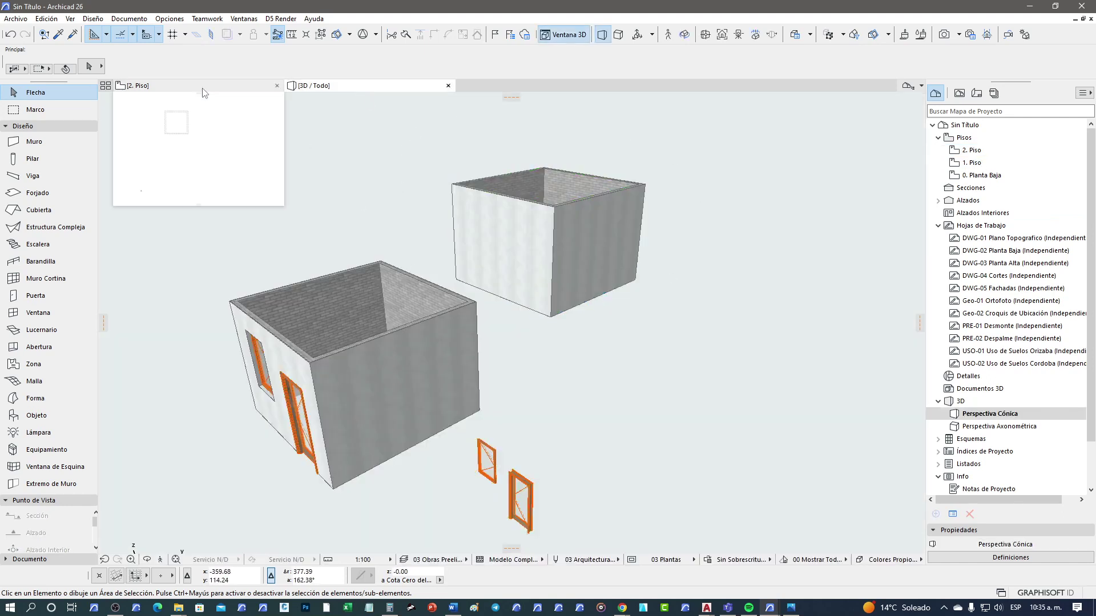
pyautogui.click(204, 91)
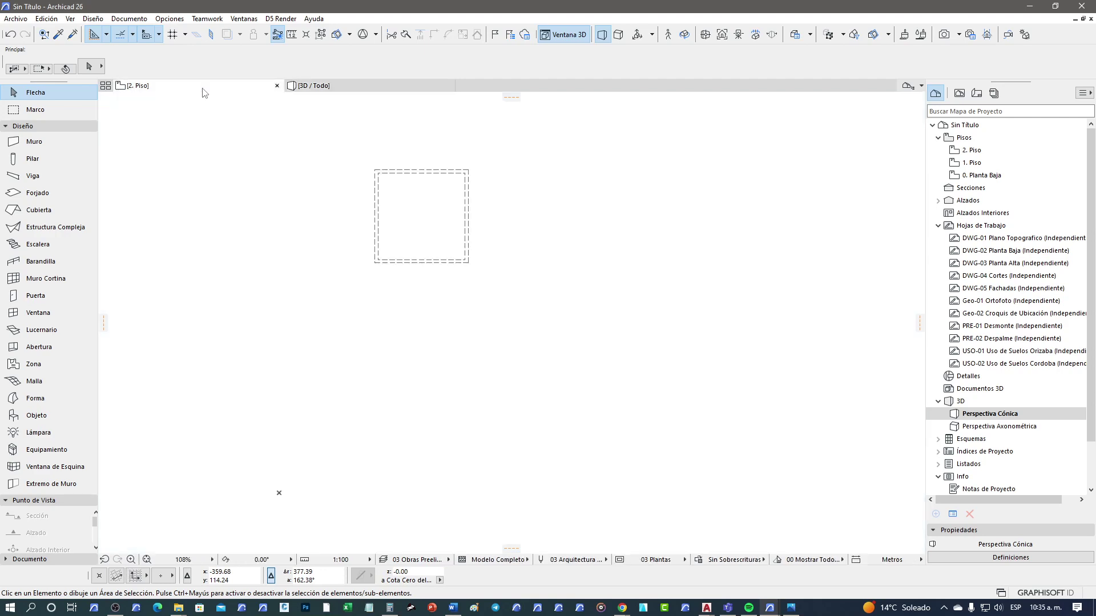
pyautogui.click(383, 90)
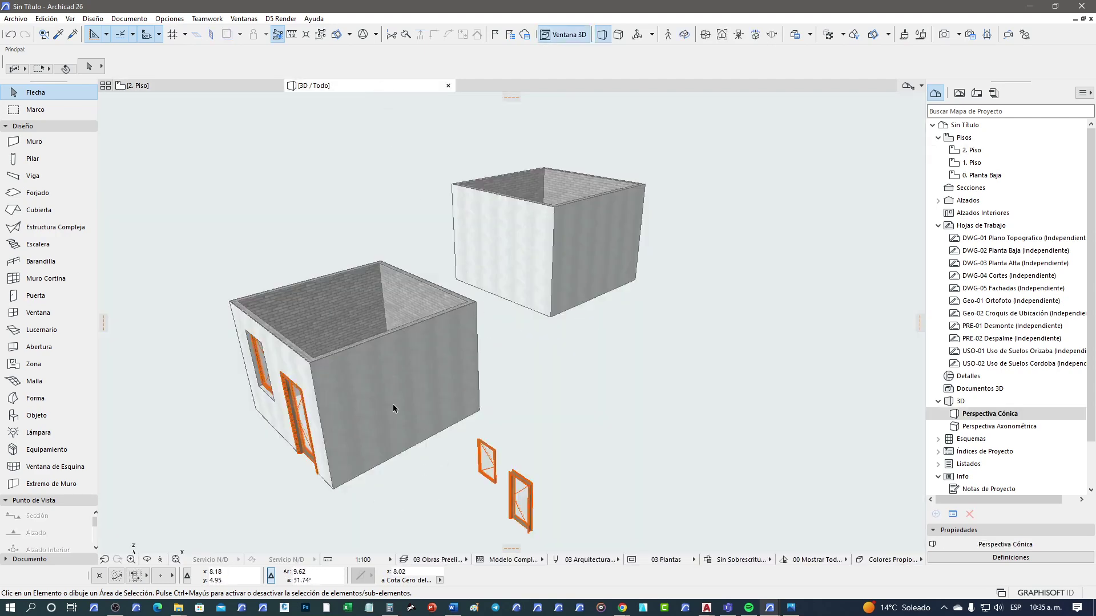
# Undo four edits, reverting the door change and the upper room's move
pyautogui.hotkey('ctrl', 'z')
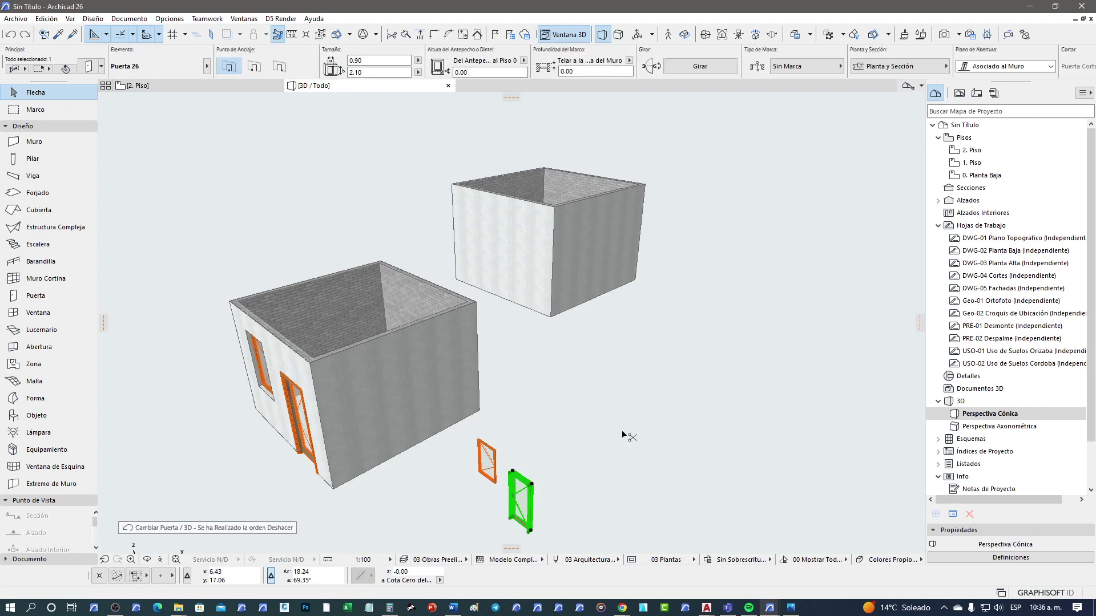
pyautogui.hotkey('ctrl', 'z')
pyautogui.hotkey('ctrl', 'z')
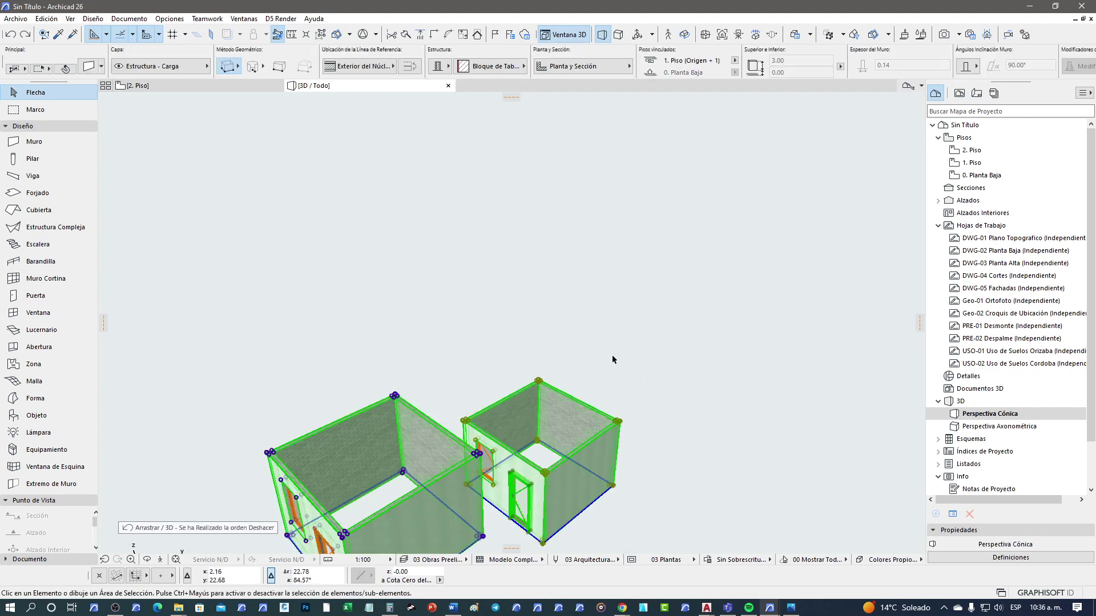
pyautogui.hotkey('ctrl', 'z')
pyautogui.hotkey('ctrl', 'z')
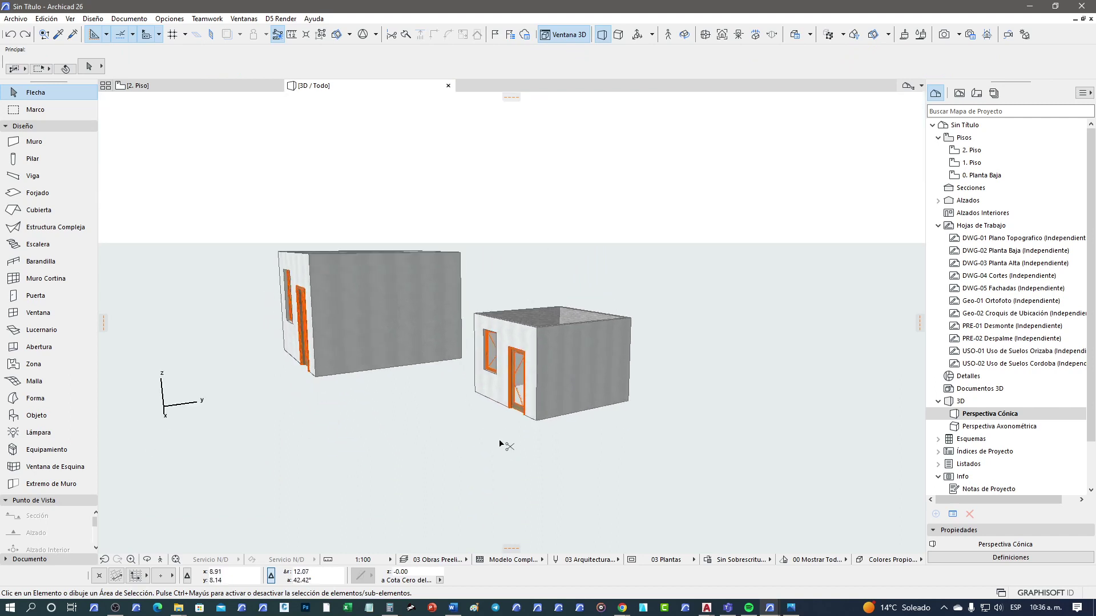
pyautogui.hotkey('ctrl', 'z')
# Check the Floor Plan and Section settings of the left and right rooms' walls
pyautogui.click(516, 455)
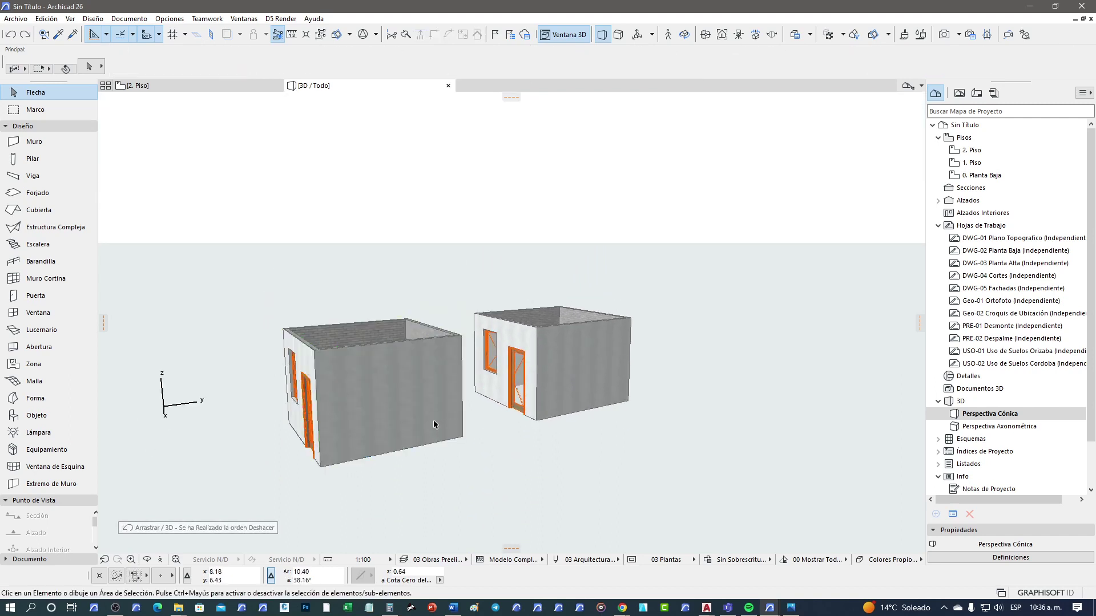
pyautogui.keyDown('shift'); pyautogui.moveTo(433, 419); pyautogui.dragTo(407, 410, button='middle'); pyautogui.keyUp('shift')
pyautogui.click(407, 410)
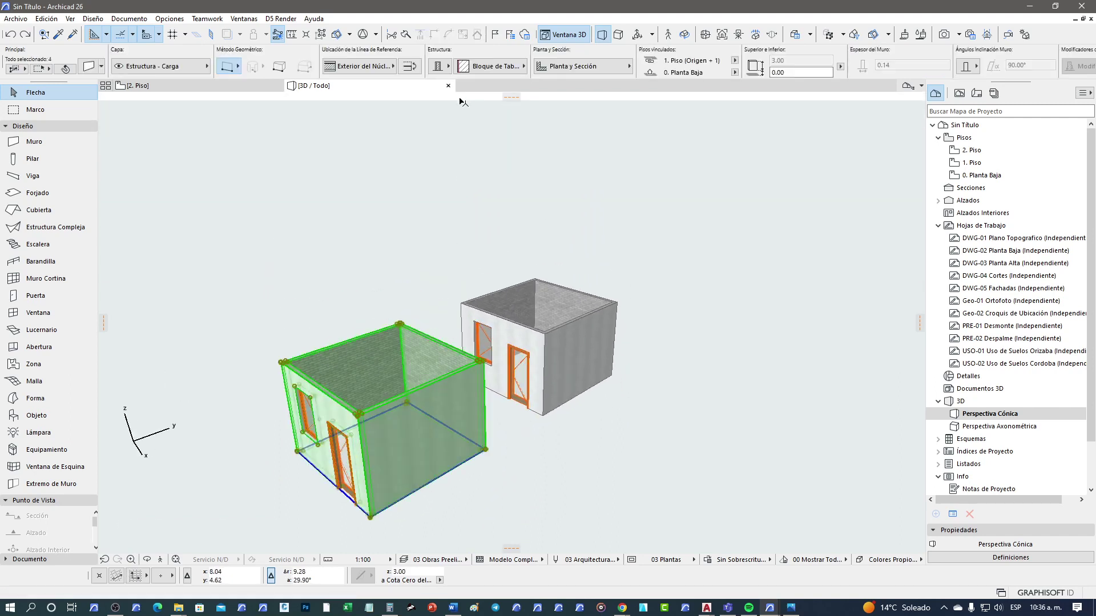
pyautogui.click(591, 72)
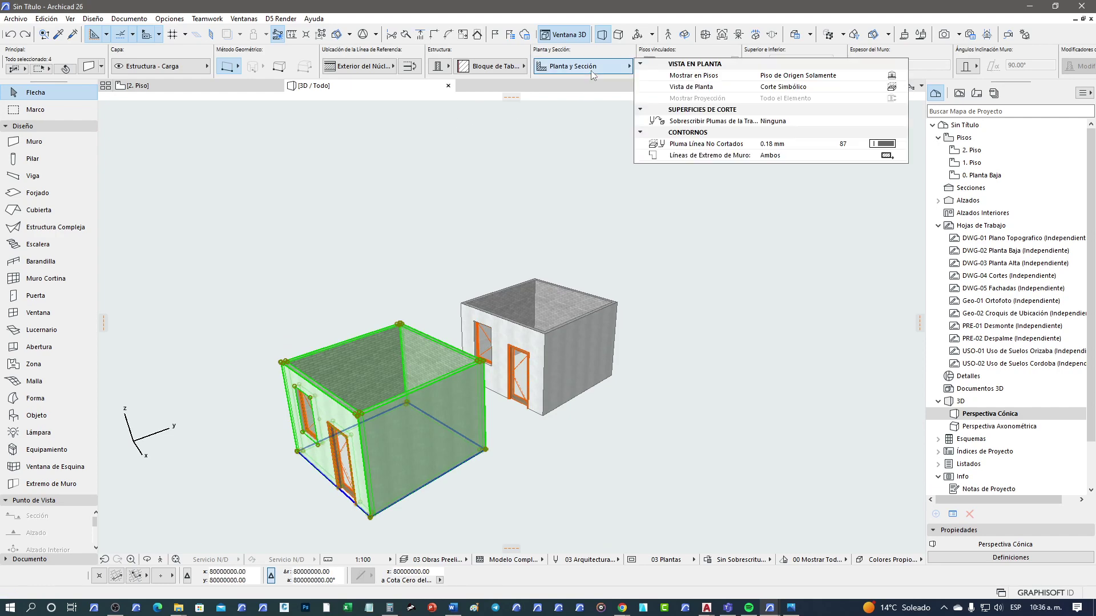
pyautogui.click(557, 252)
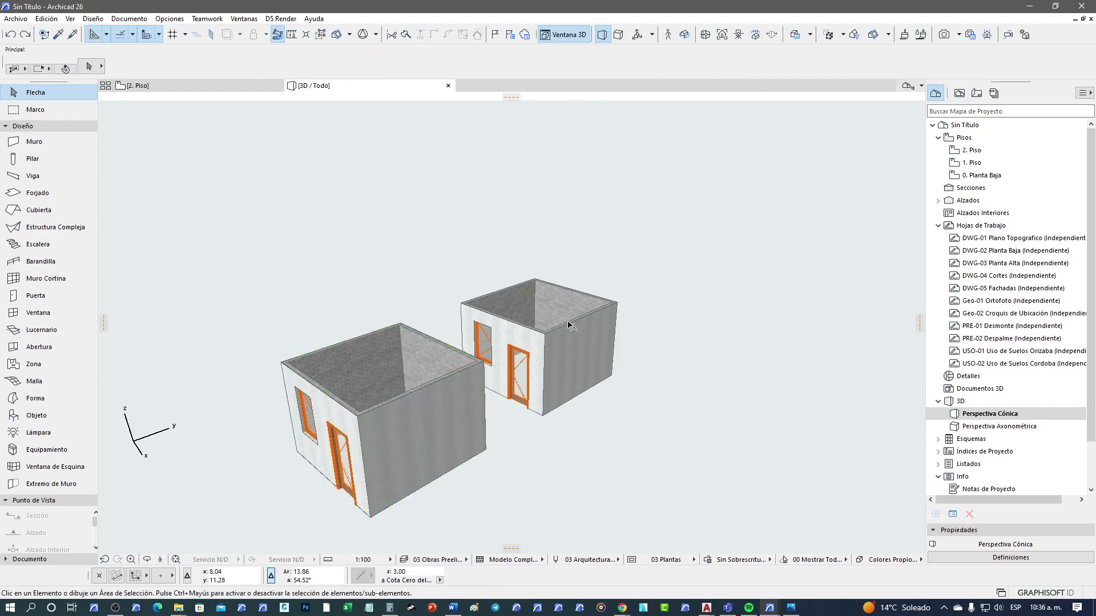
pyautogui.click(571, 325)
pyautogui.click(594, 69)
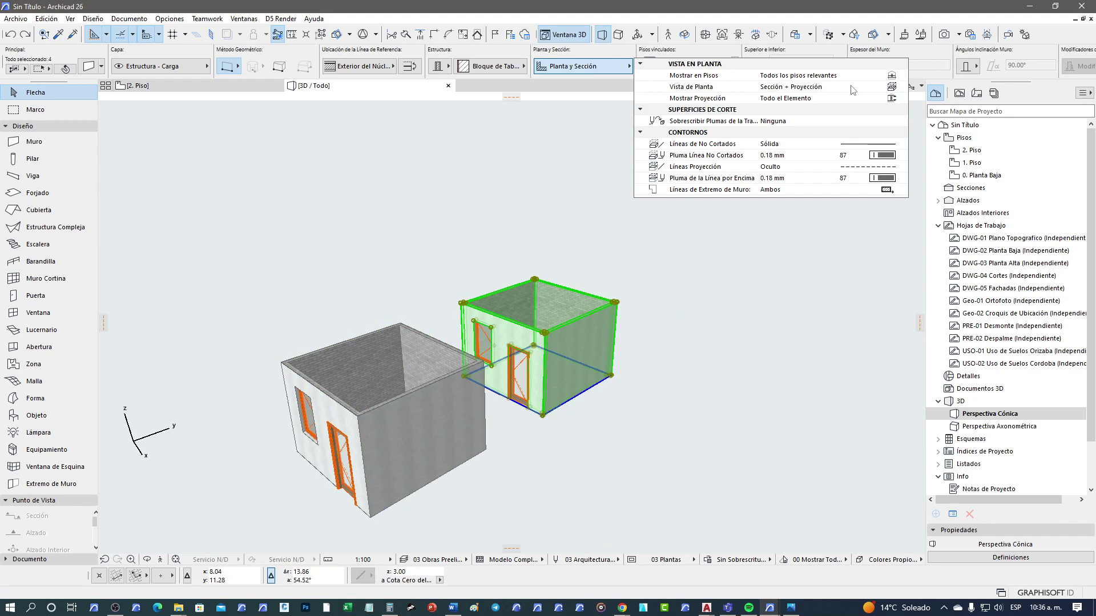
pyautogui.click(542, 434)
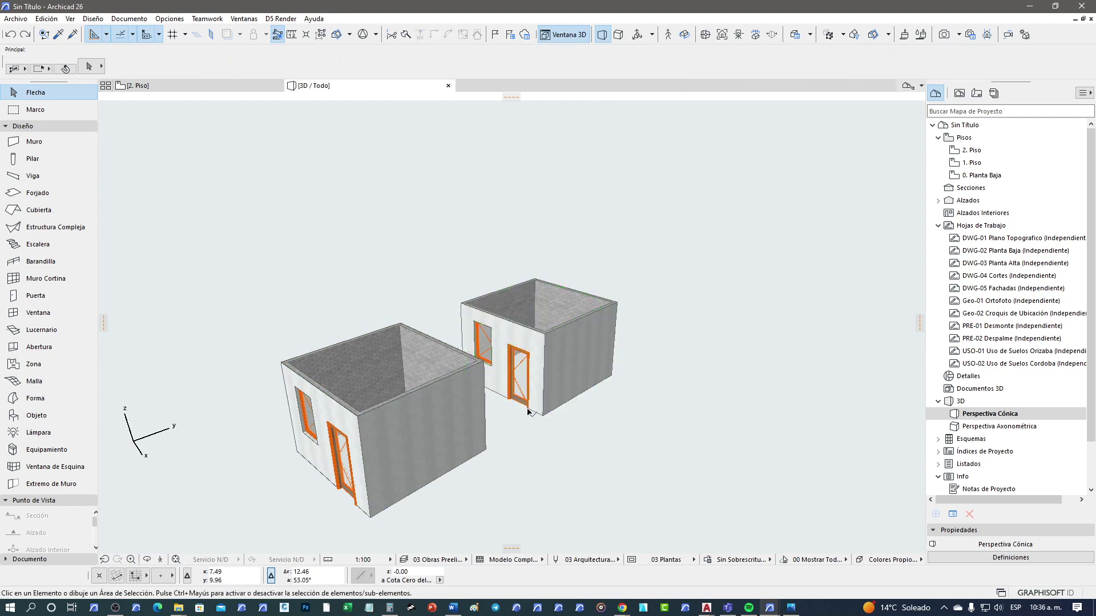
# Check the sill reference settings of the right room's door and window
pyautogui.click(529, 410)
pyautogui.click(523, 61)
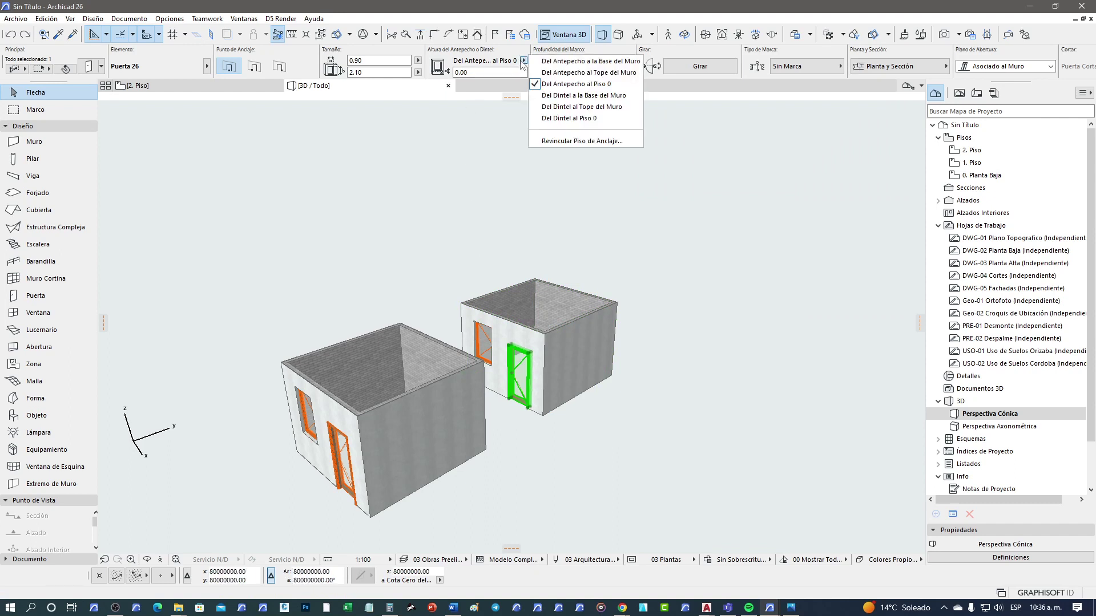
pyautogui.click(590, 89)
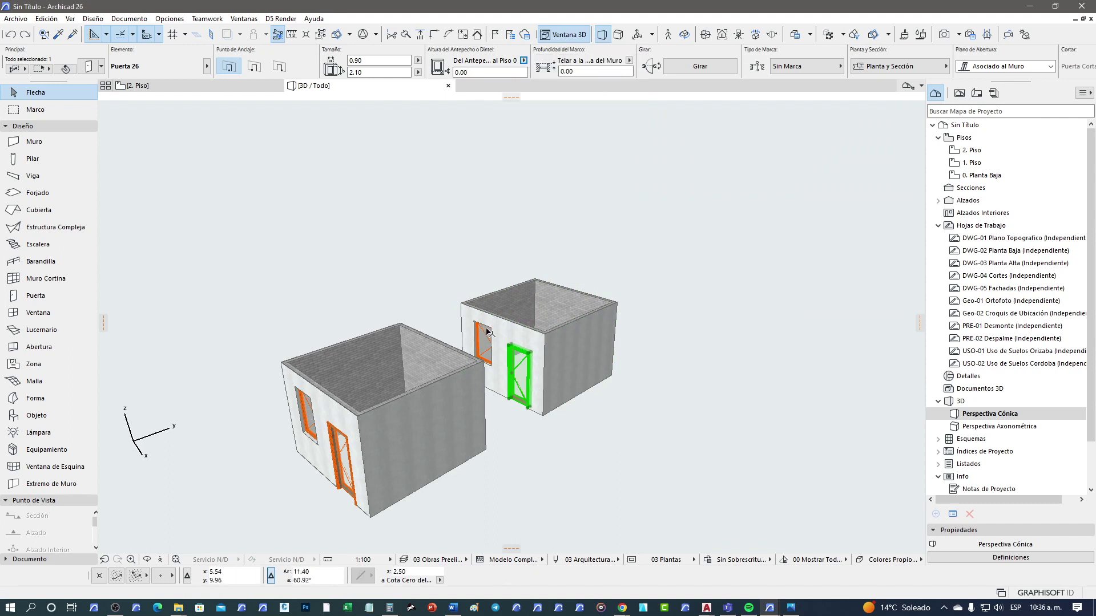
pyautogui.click(483, 343)
pyautogui.click(523, 61)
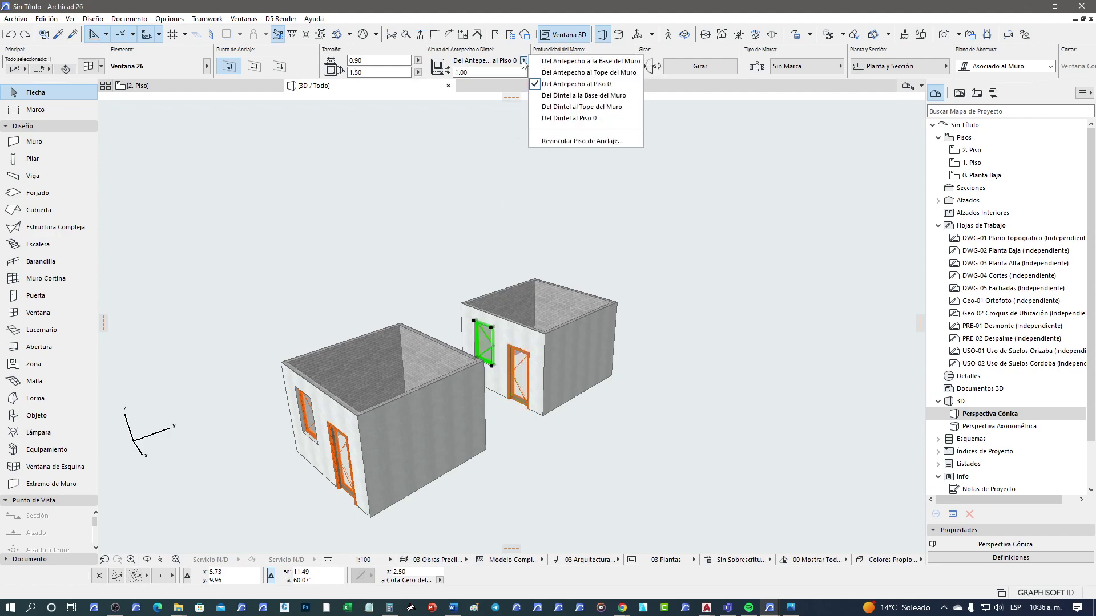
pyautogui.click(440, 223)
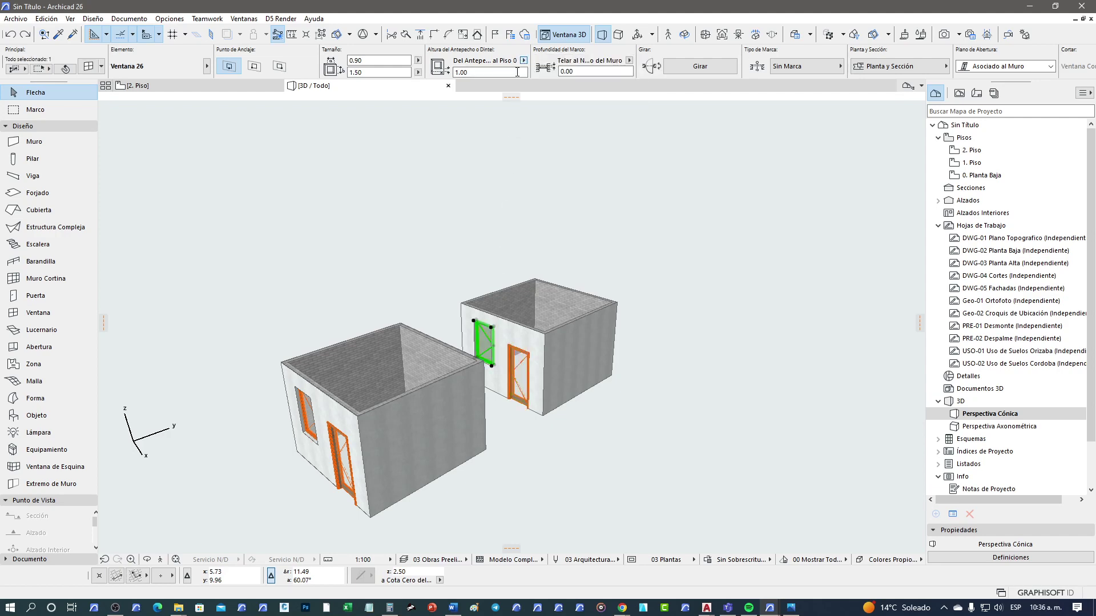
# Keep the left room's window and door sills referenced to the wall base
pyautogui.click(311, 406)
pyautogui.keyDown('shift'); pyautogui.click(329, 424); pyautogui.keyUp('shift')
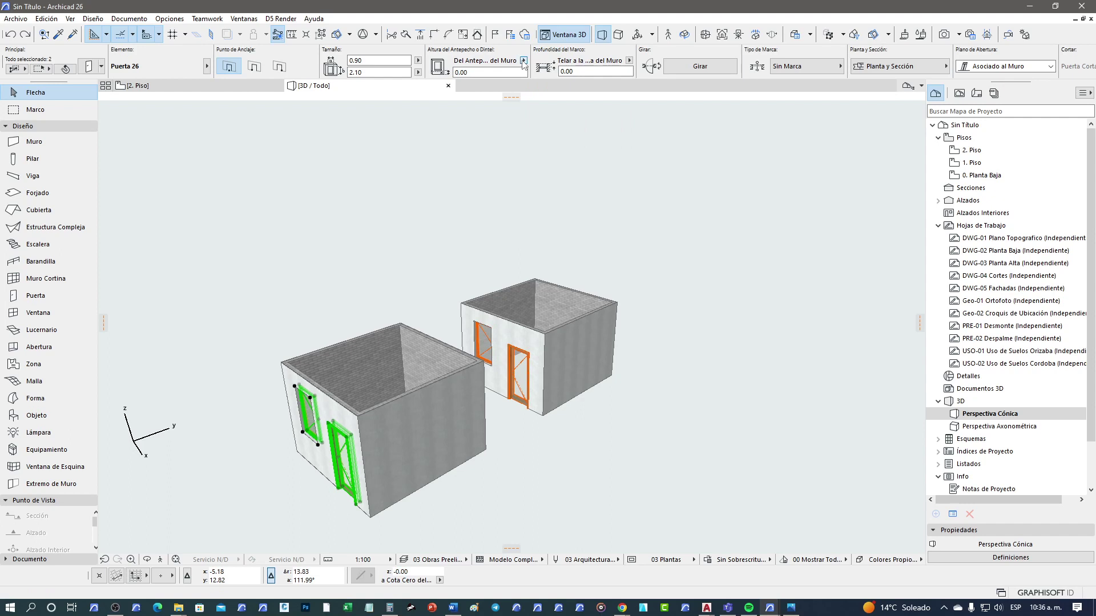
pyautogui.click(523, 61)
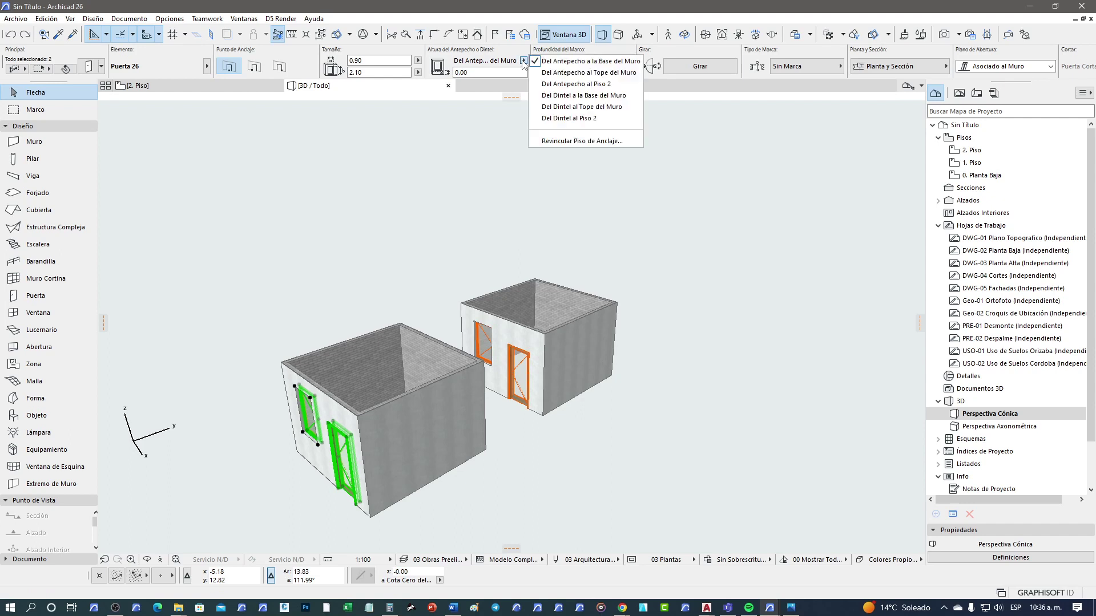
pyautogui.click(591, 61)
pyautogui.click(441, 241)
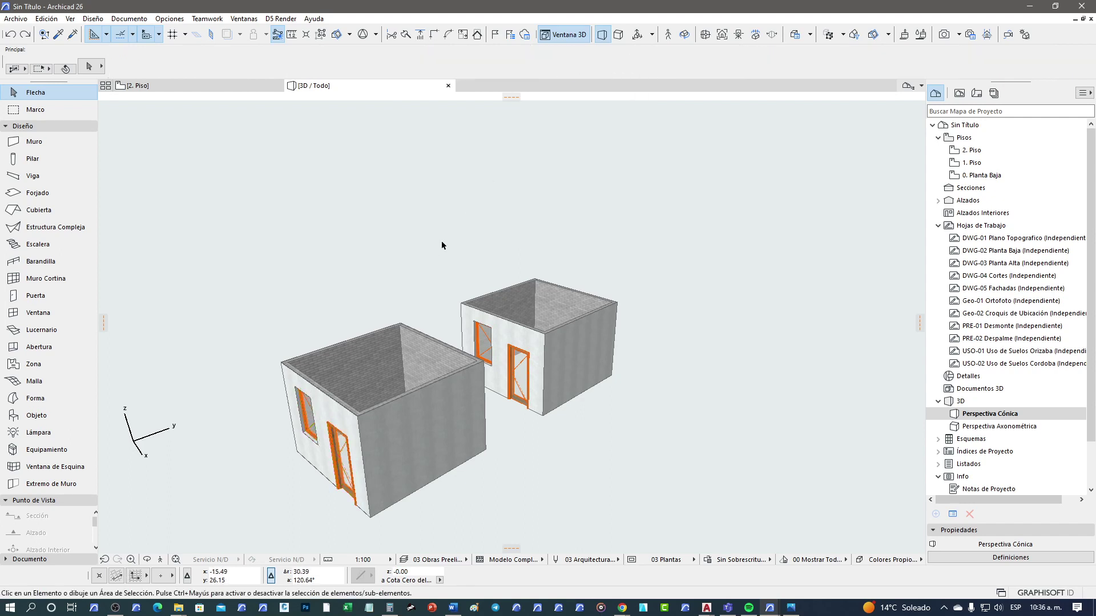
# On 0. Planta Baja, save the top room's walls as module cuarto.mod, replacing the existing file
pyautogui.click(177, 86)
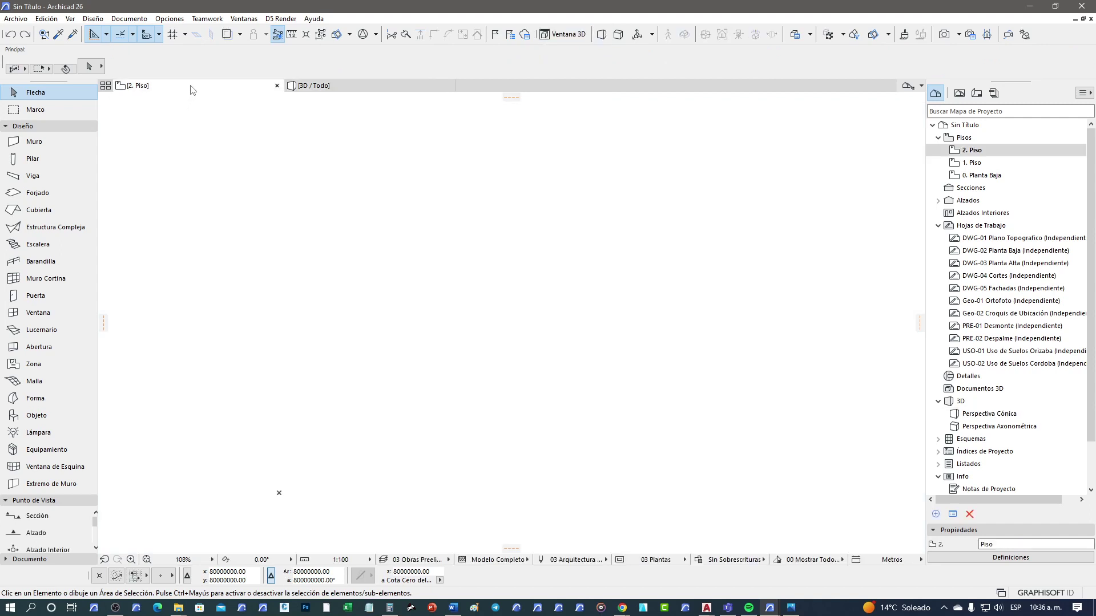
pyautogui.rightClick(191, 89)
pyautogui.click(240, 198)
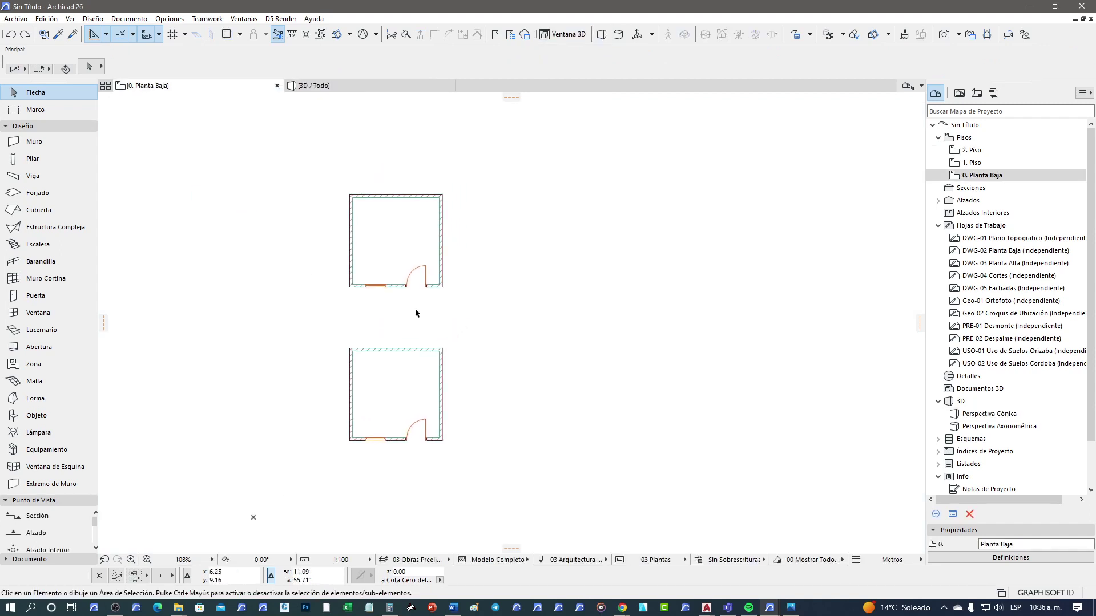
pyautogui.moveTo(489, 311); pyautogui.dragTo(295, 160)
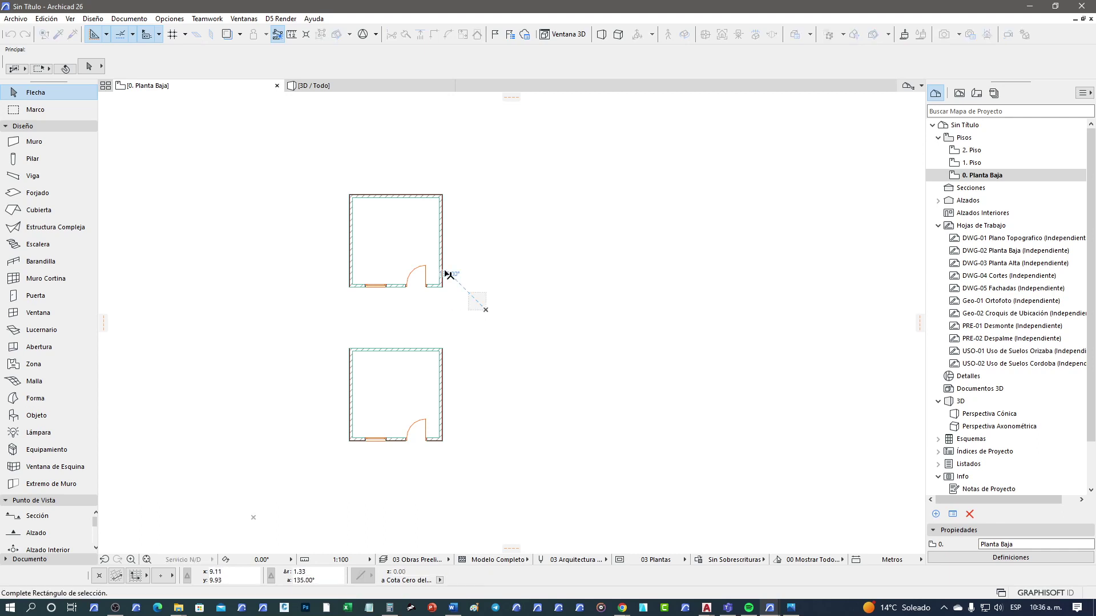
pyautogui.click(16, 18)
pyautogui.moveTo(51, 195)
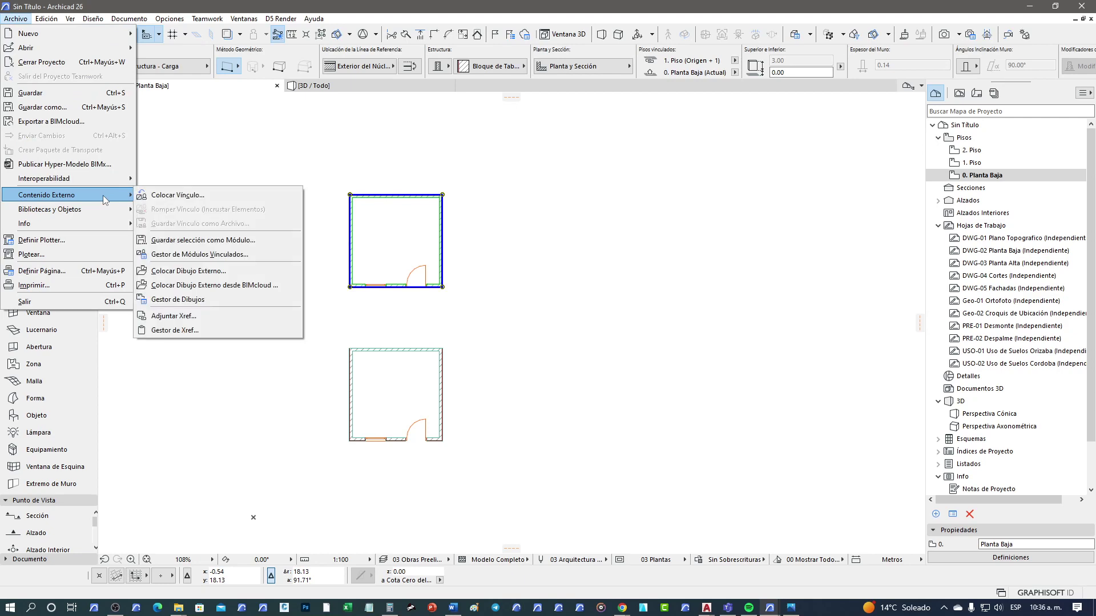
pyautogui.click(234, 240)
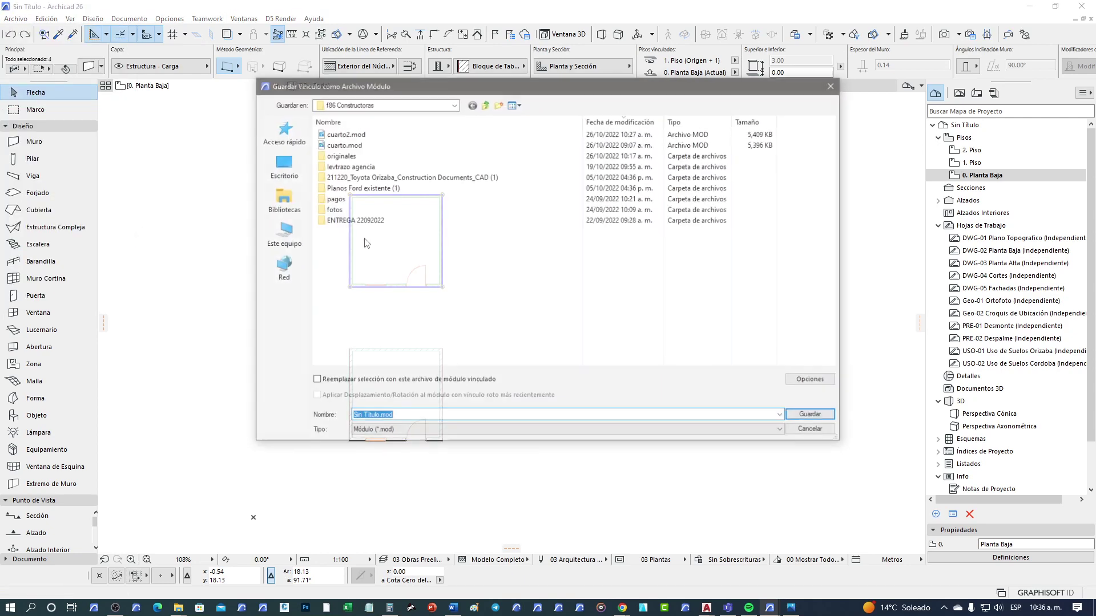
pyautogui.click(363, 136)
pyautogui.click(364, 144)
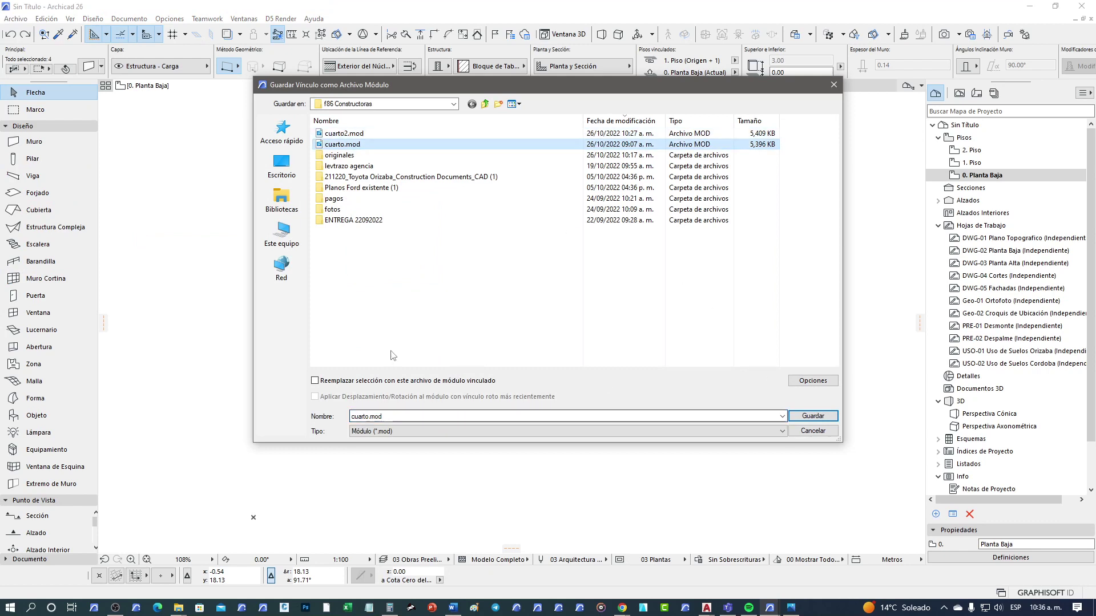
pyautogui.click(808, 417)
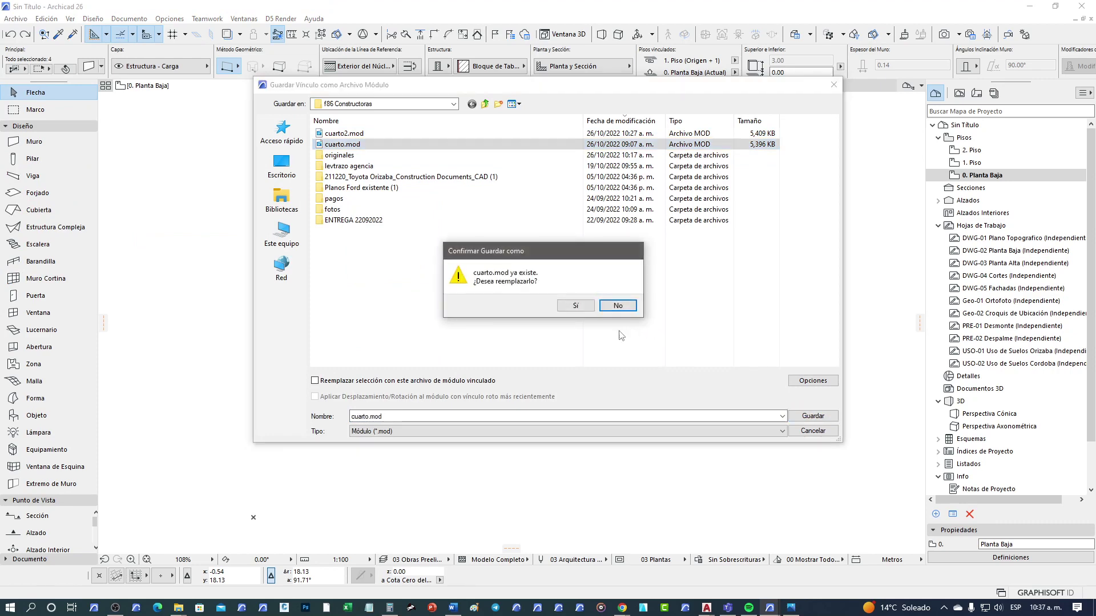
pyautogui.click(581, 309)
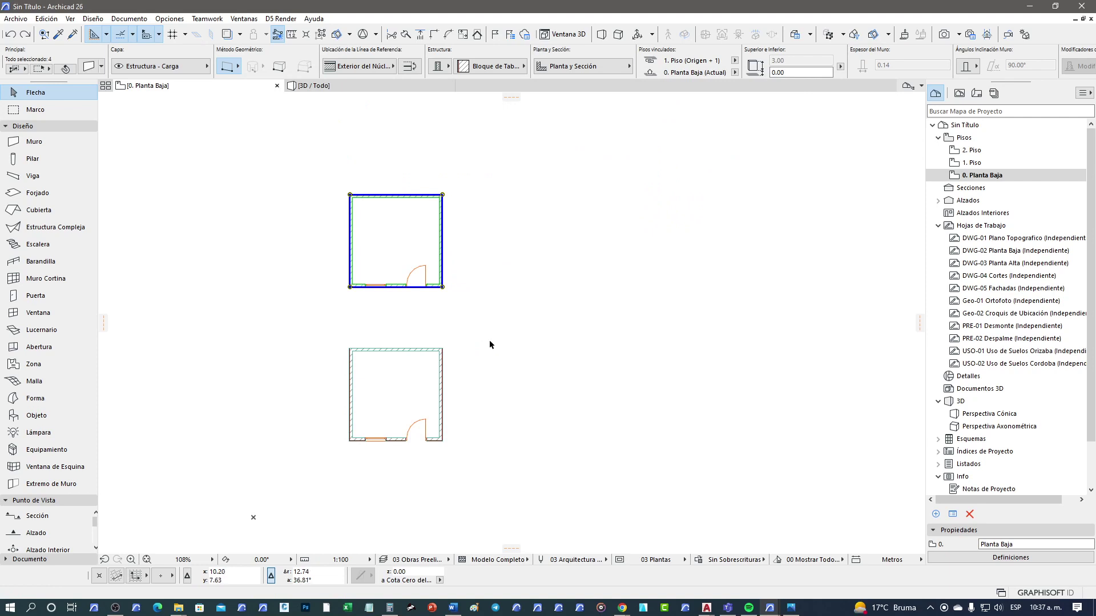
# Save the lower room's walls as module cuarto2.mod, replacing the existing file
pyautogui.click(491, 340)
pyautogui.moveTo(491, 338); pyautogui.dragTo(328, 479)
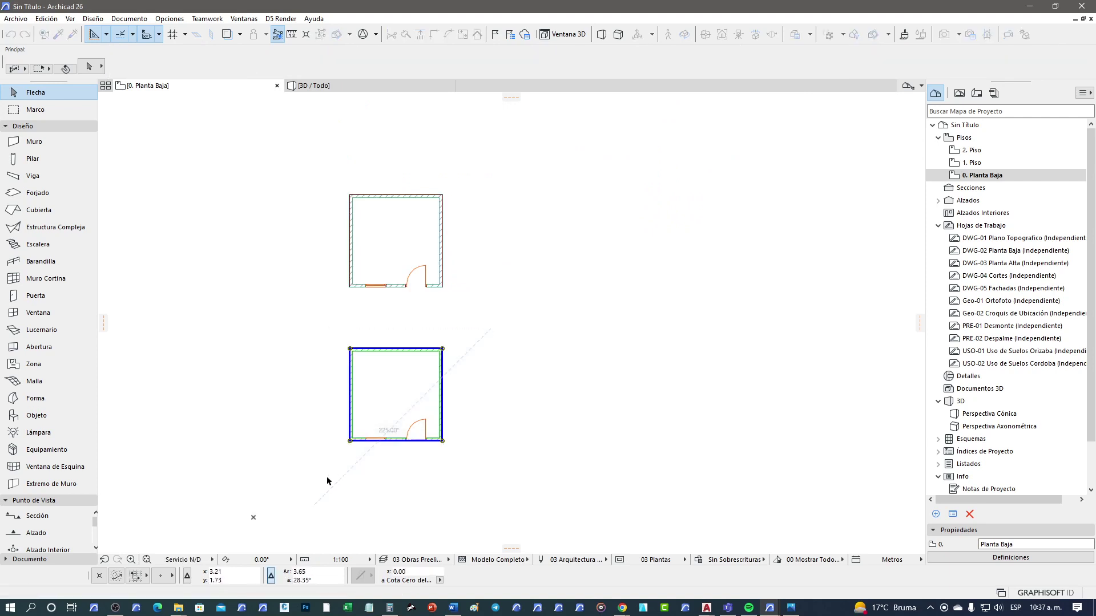
pyautogui.click(16, 19)
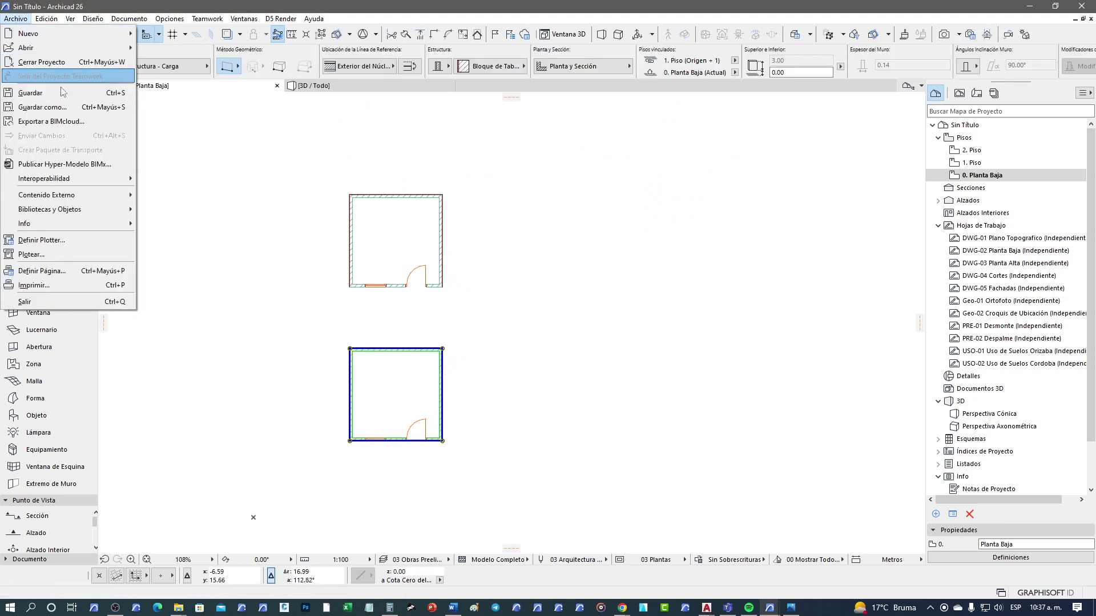
pyautogui.moveTo(60, 195)
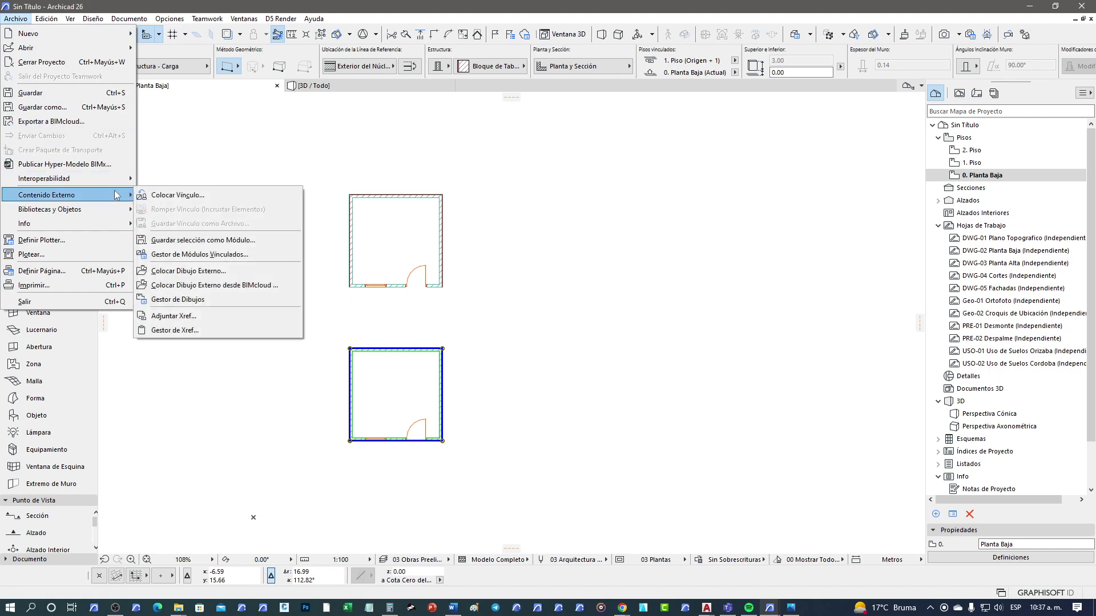
pyautogui.click(222, 243)
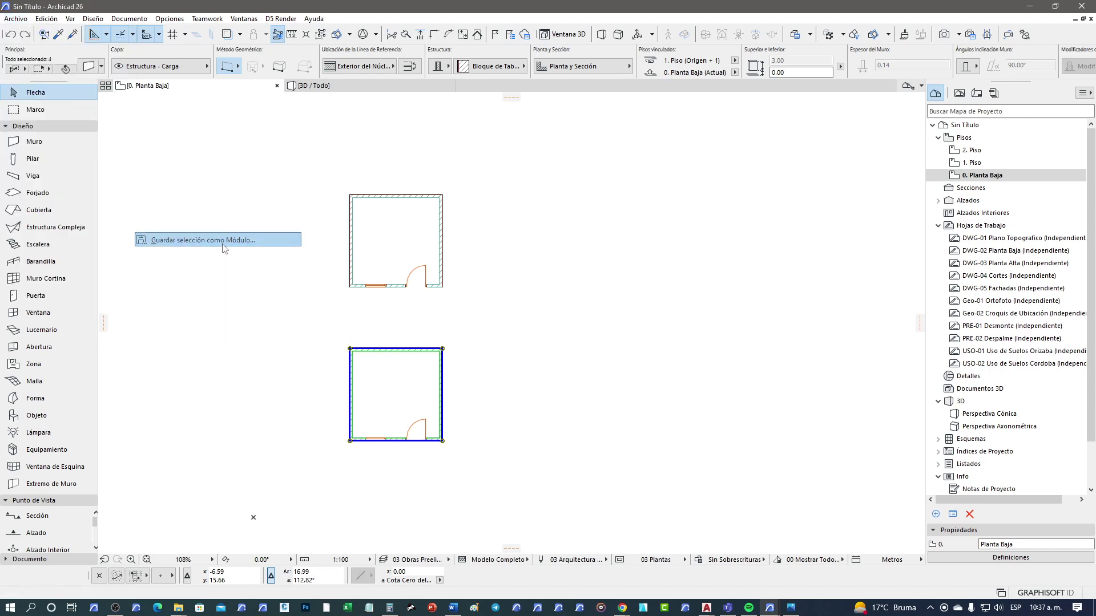
pyautogui.click(365, 149)
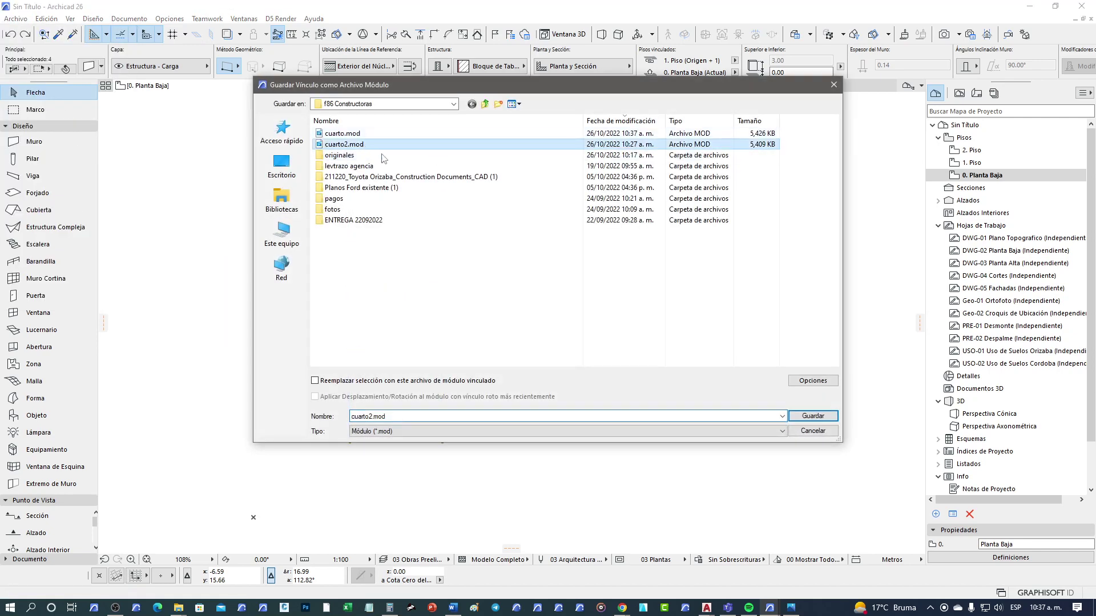
pyautogui.click(802, 414)
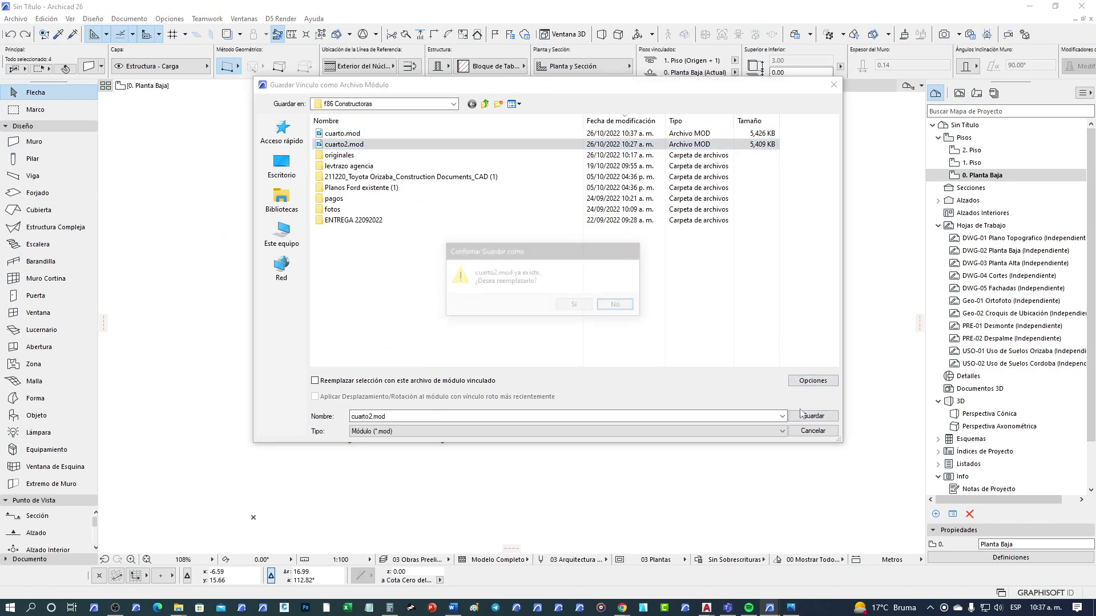
pyautogui.click(574, 305)
pyautogui.click(328, 375)
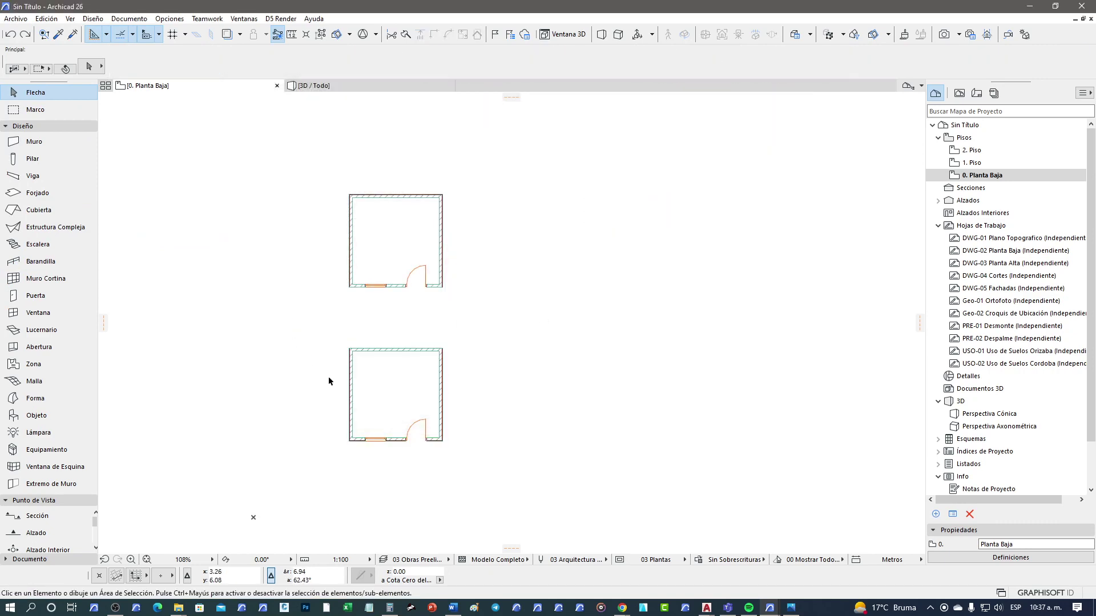
pyautogui.moveTo(328, 376); pyautogui.dragTo(288, 378, button='middle')
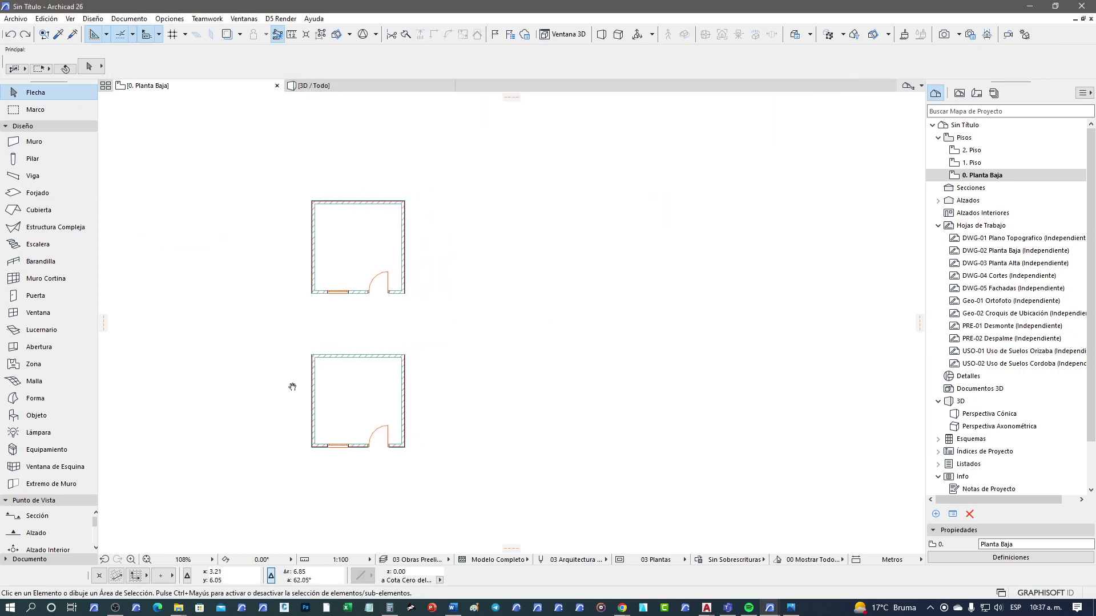
# Hotlink cuarto.mod's single Planta Baja story, adjust the elevation offset, and begin placing it
pyautogui.click(15, 19)
pyautogui.moveTo(51, 195)
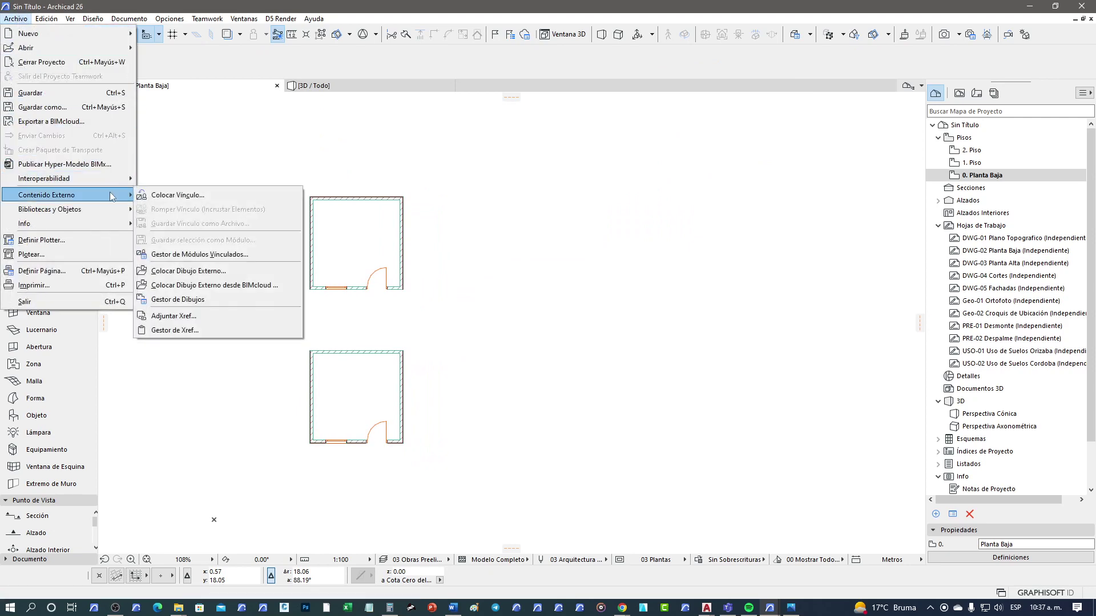
pyautogui.click(164, 196)
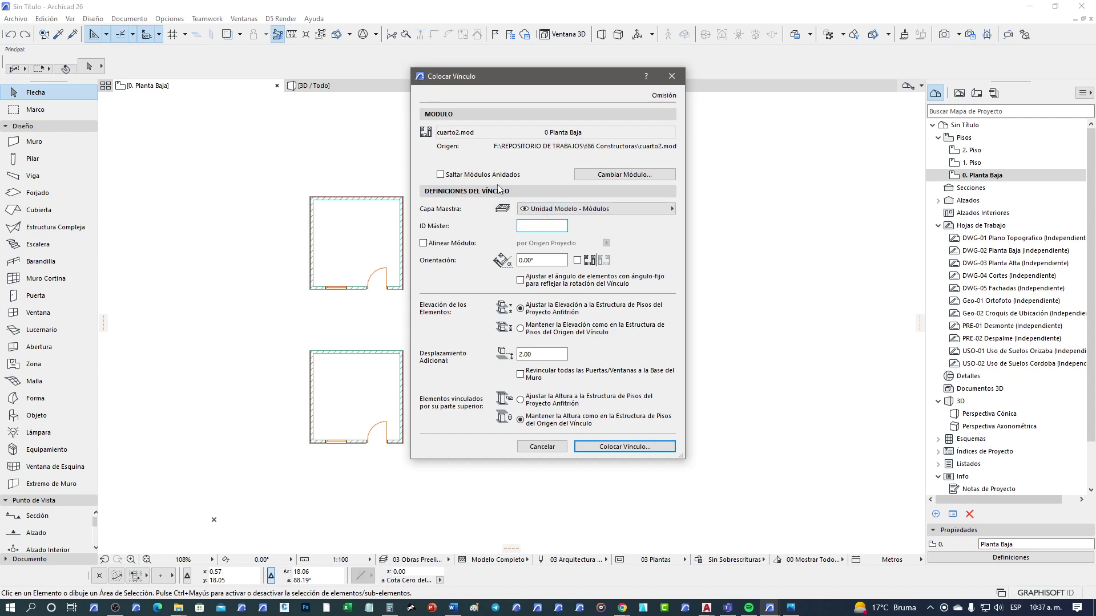
pyautogui.click(635, 177)
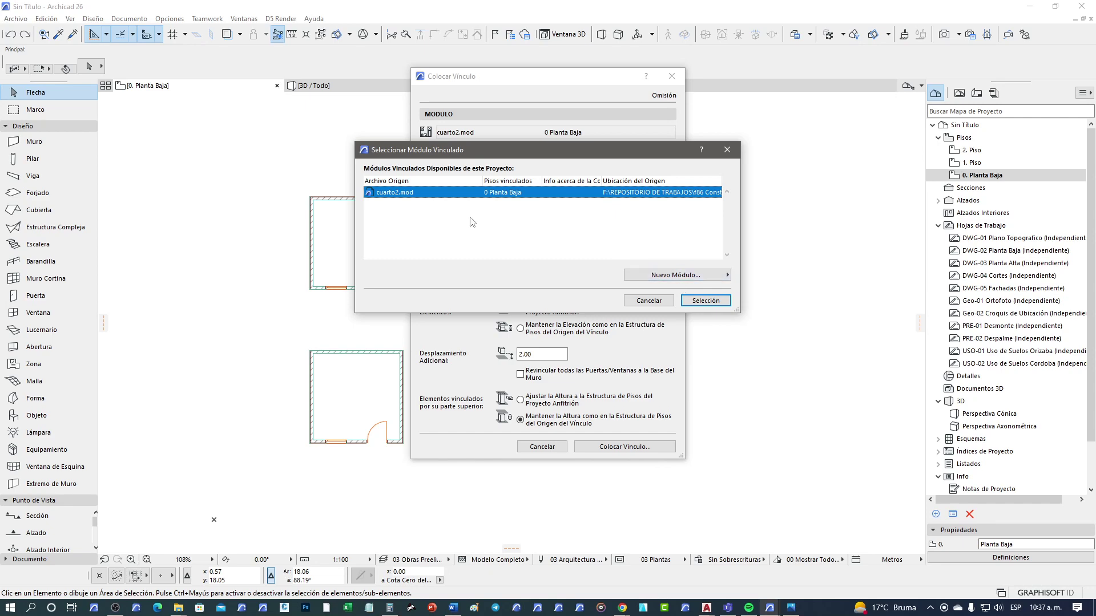
pyautogui.click(702, 276)
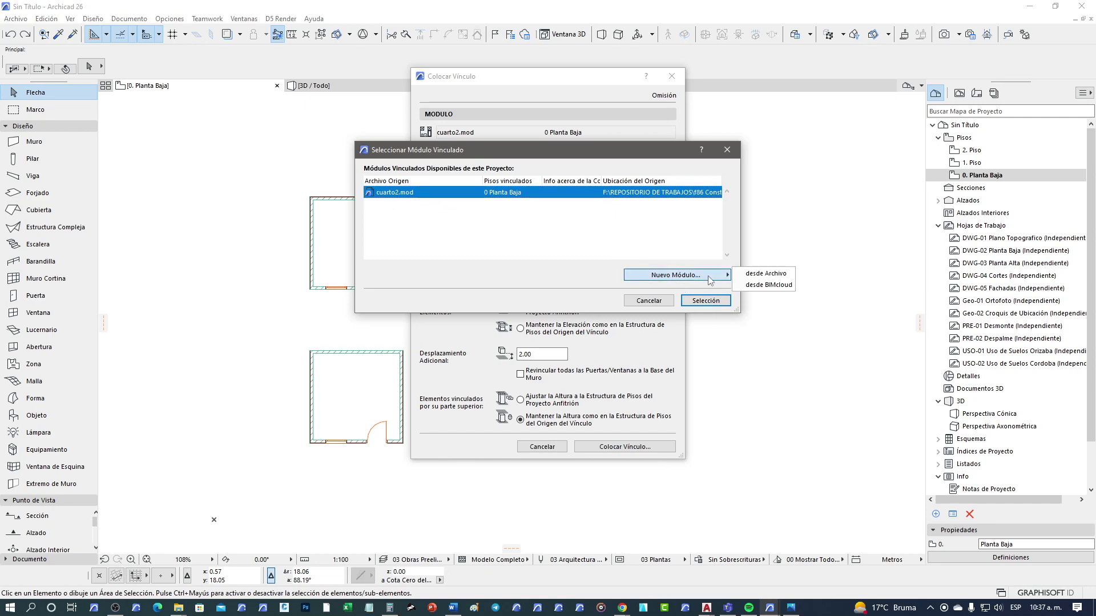
pyautogui.click(758, 275)
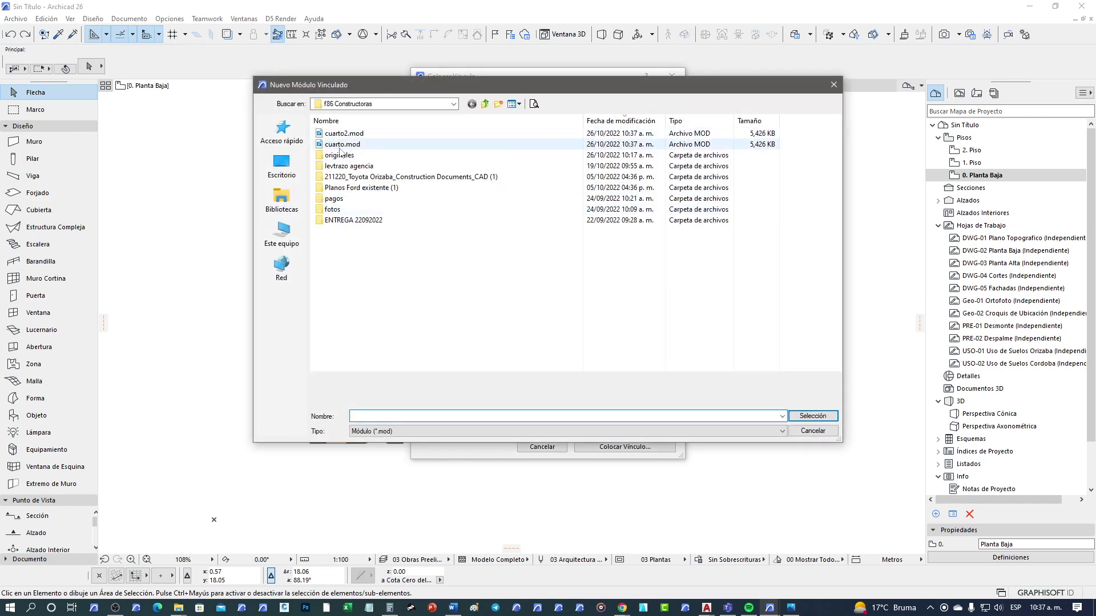
pyautogui.doubleClick(344, 133)
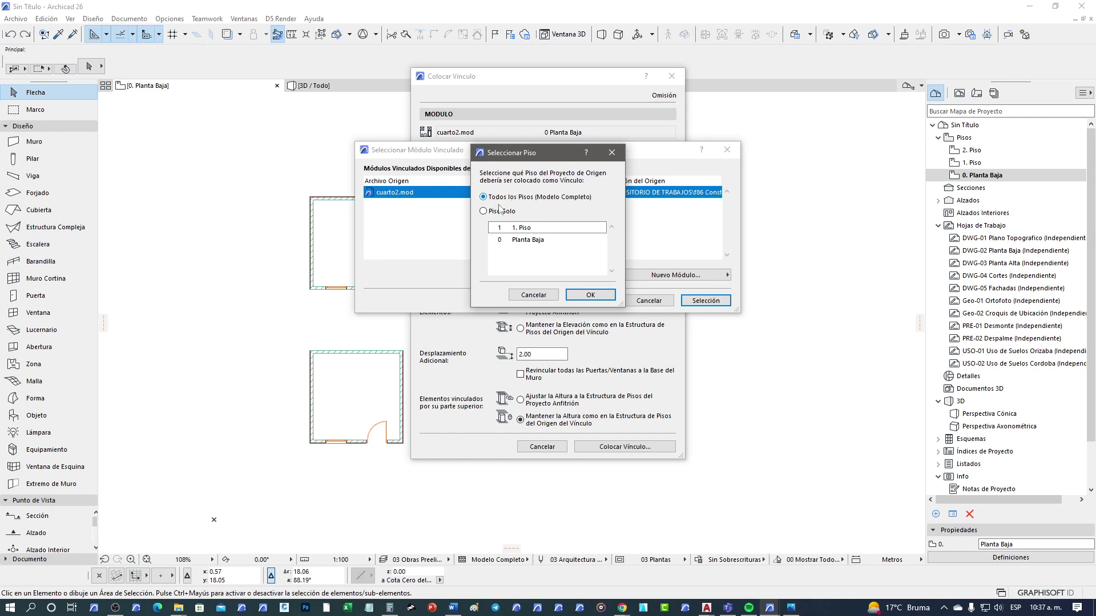
pyautogui.click(512, 241)
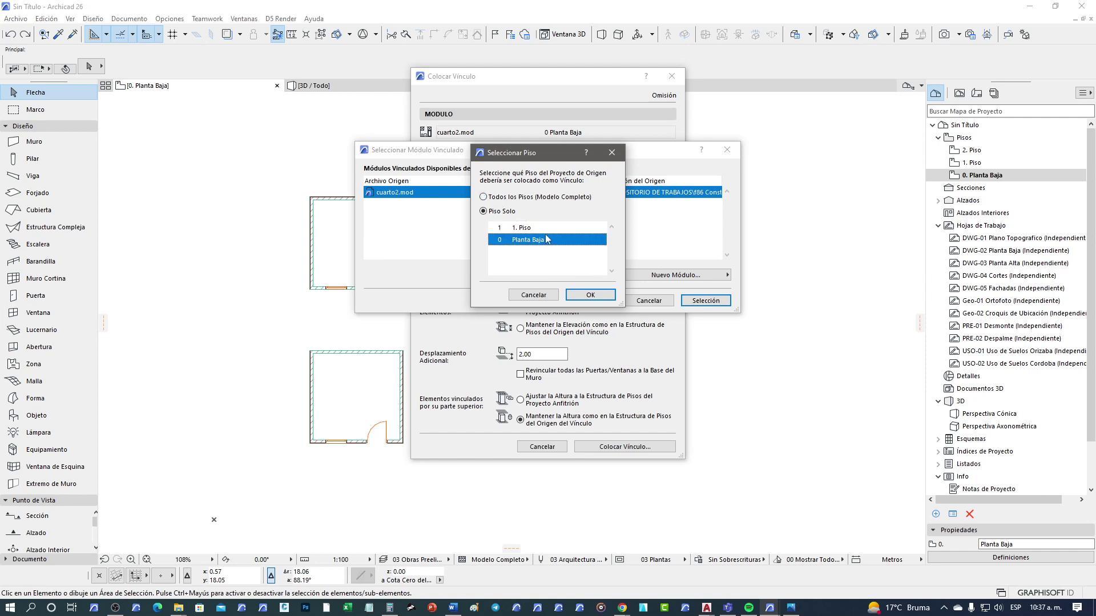
pyautogui.click(591, 296)
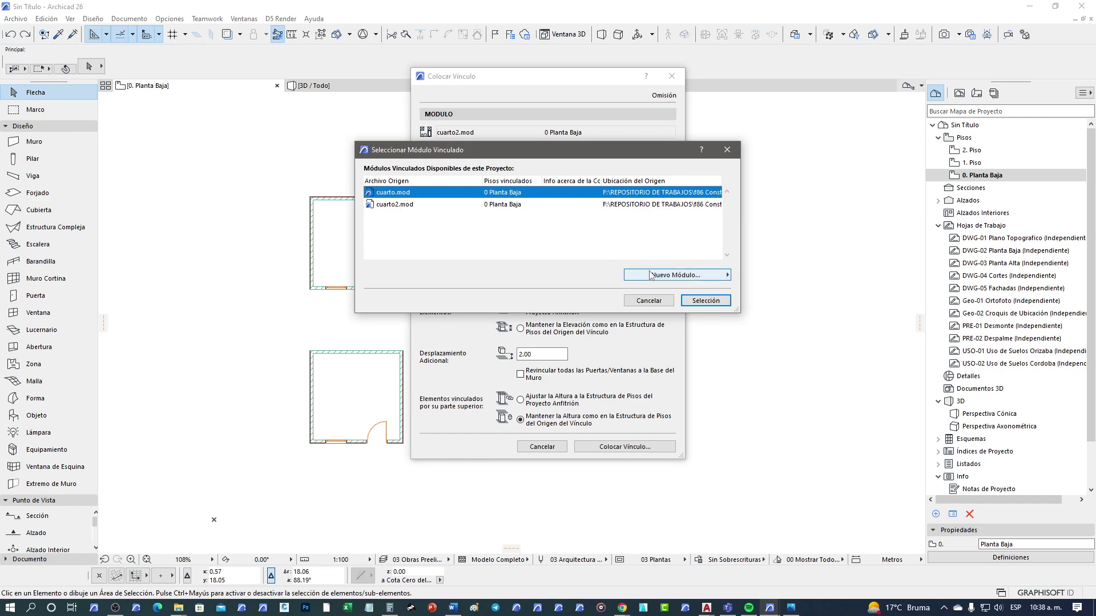
pyautogui.click(699, 301)
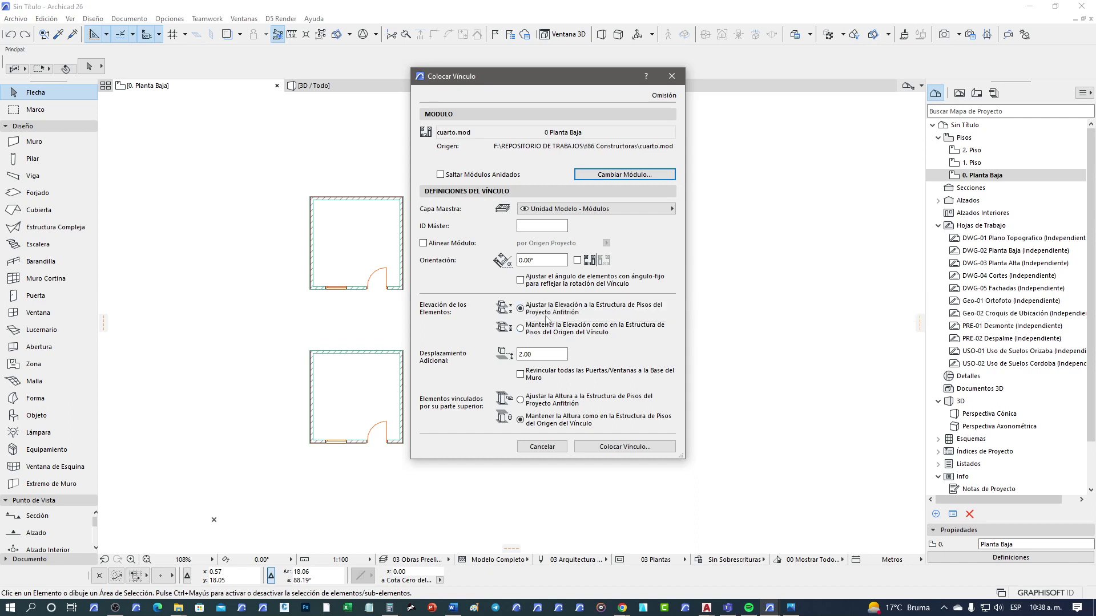
pyautogui.click(510, 355)
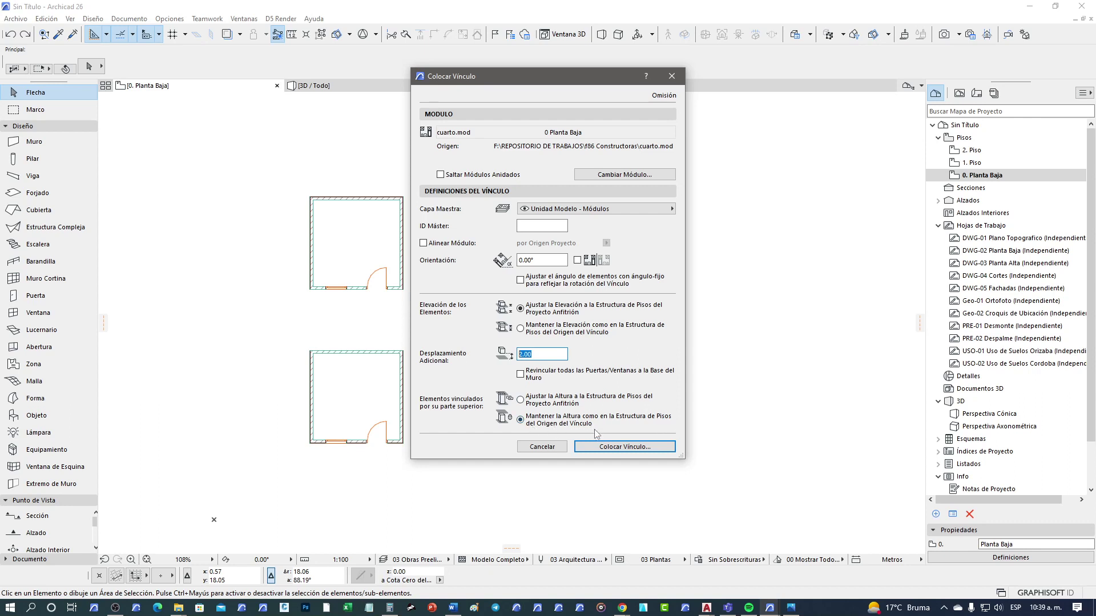
pyautogui.click(624, 447)
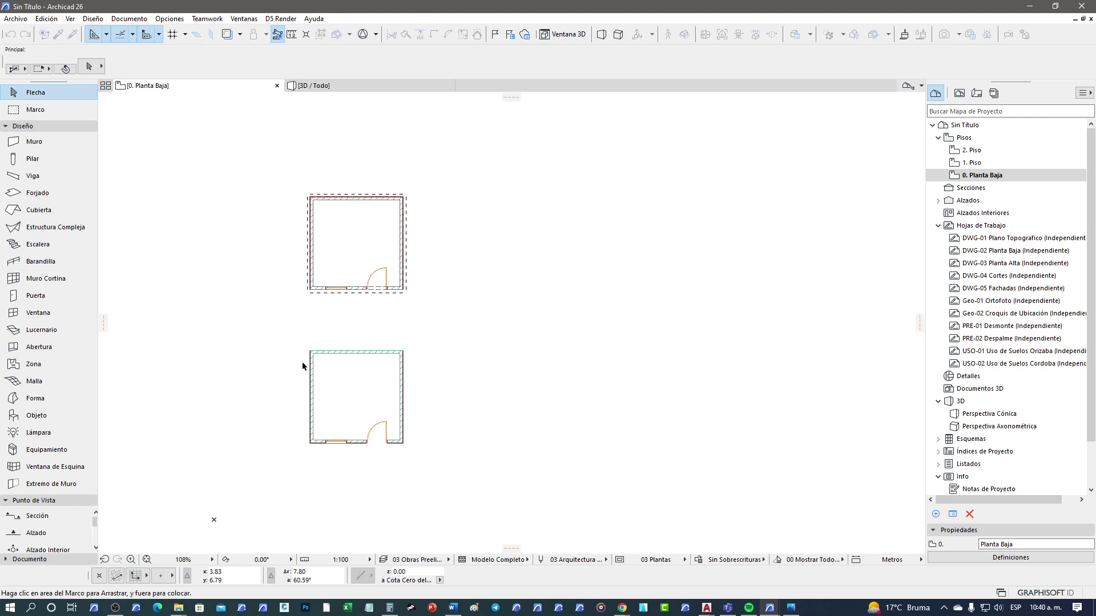
# Move the placed module 9.74 m to the right and zoom around both rooms
pyautogui.click(310, 289)
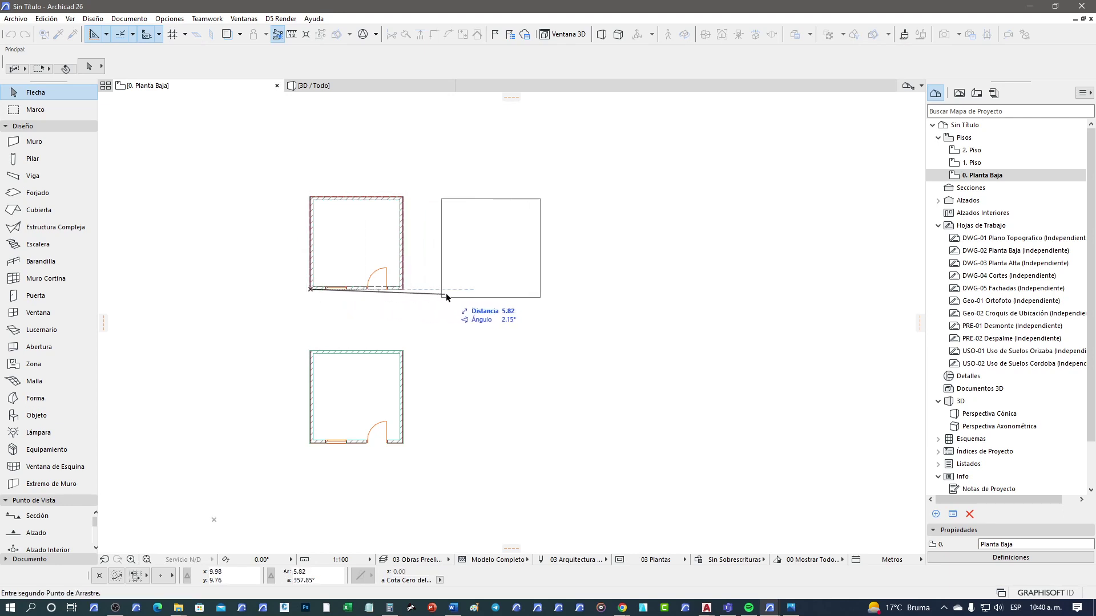
pyautogui.click(535, 290)
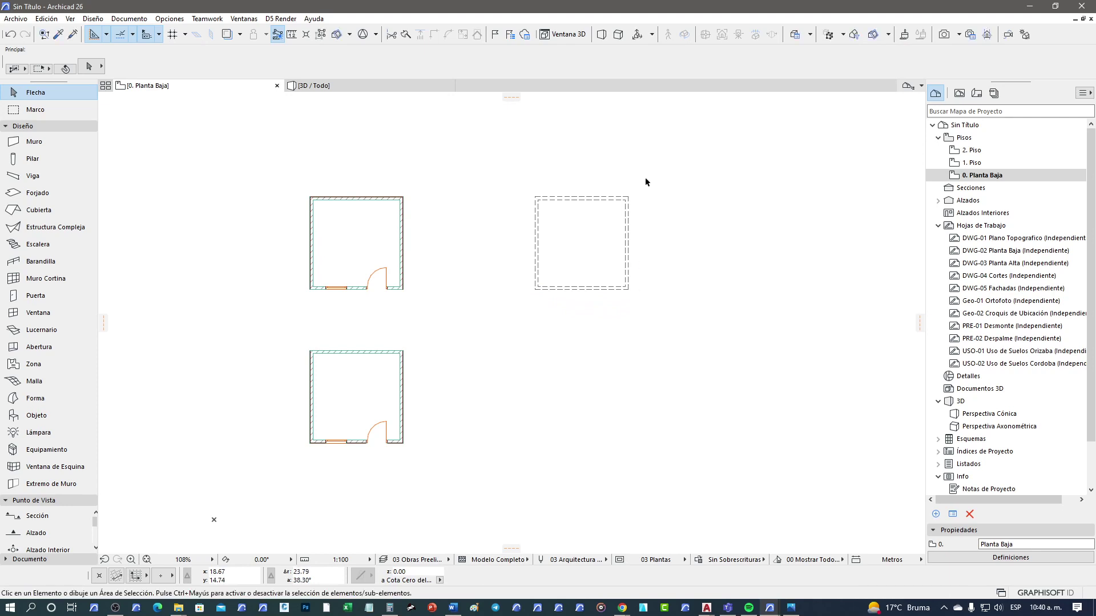
pyautogui.scroll(3, 611, 203)
pyautogui.scroll(2, 611, 204)
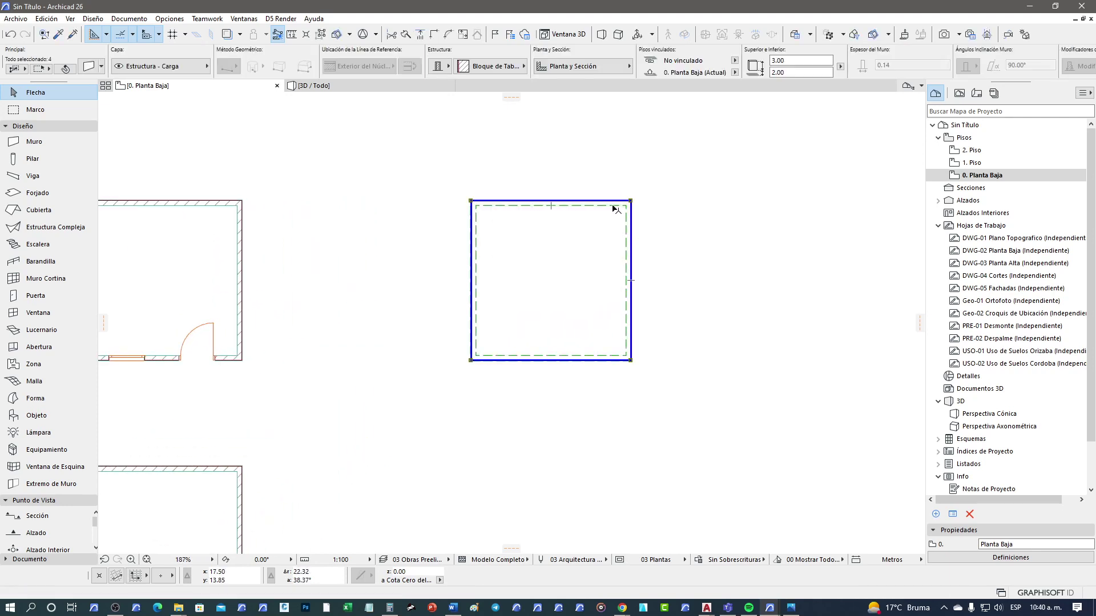
pyautogui.scroll(1, 550, 197)
pyautogui.scroll(4, 550, 197)
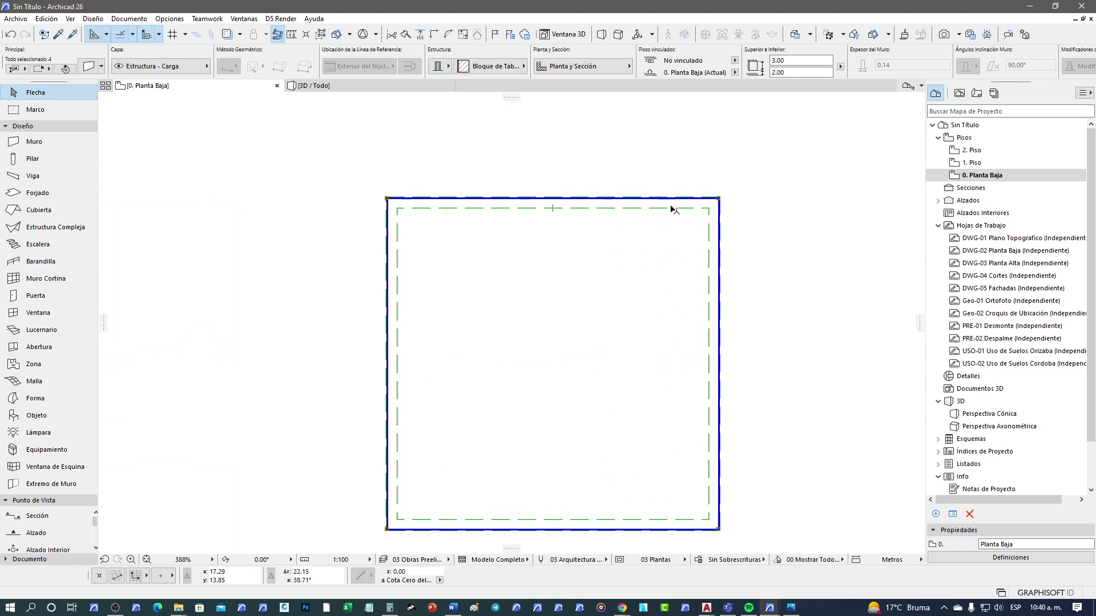
pyautogui.scroll(-4, 326, 430)
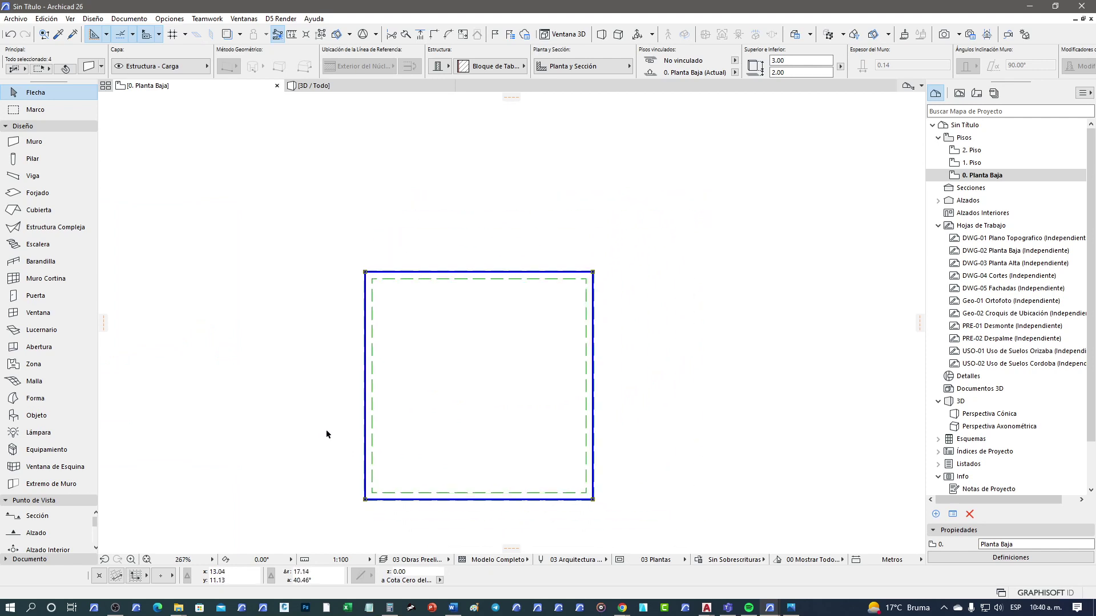
pyautogui.moveTo(327, 429); pyautogui.dragTo(469, 381, button='middle')
pyautogui.scroll(-2, 451, 261)
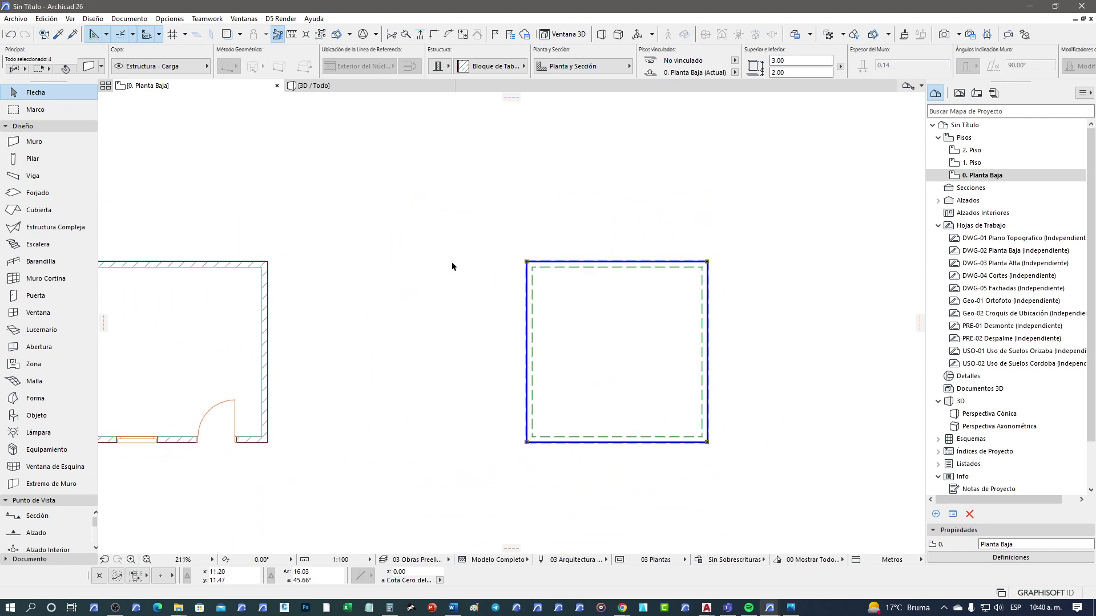
# Review the Planta y Sección display options, then switch to the 3D / Todo view
pyautogui.click(628, 66)
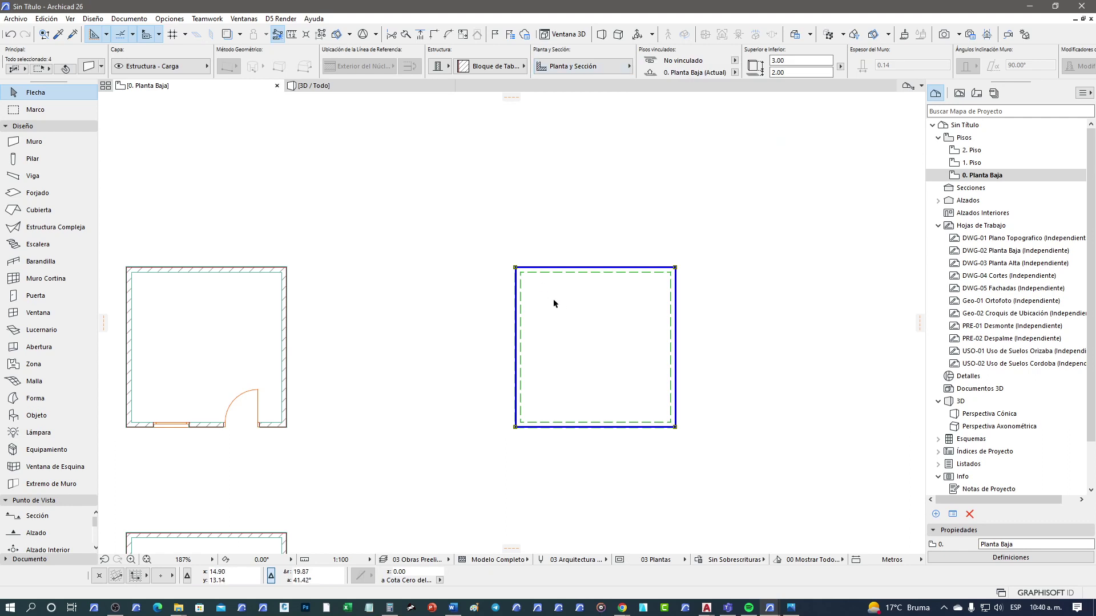
pyautogui.scroll(3, 530, 288)
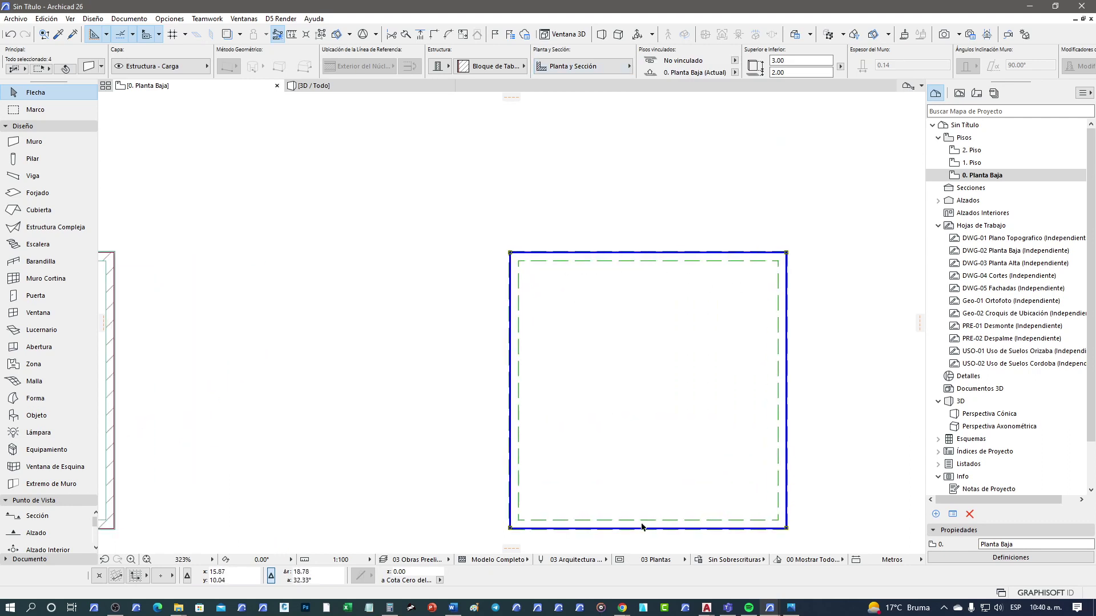
pyautogui.scroll(-2, 552, 389)
pyautogui.scroll(-1, 552, 389)
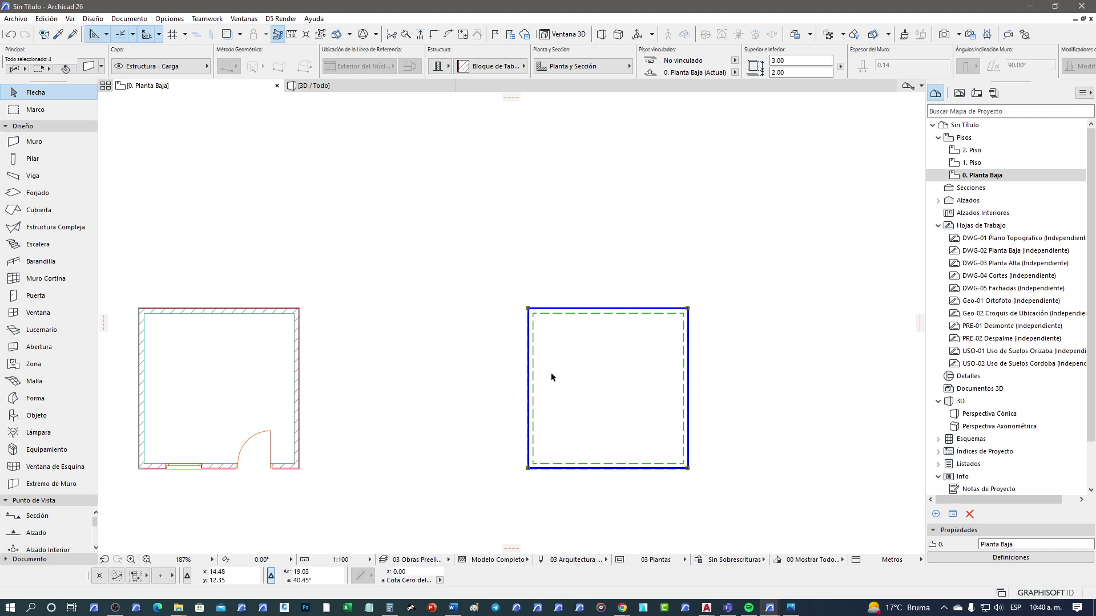
pyautogui.scroll(3, 573, 383)
pyautogui.scroll(-4, 561, 326)
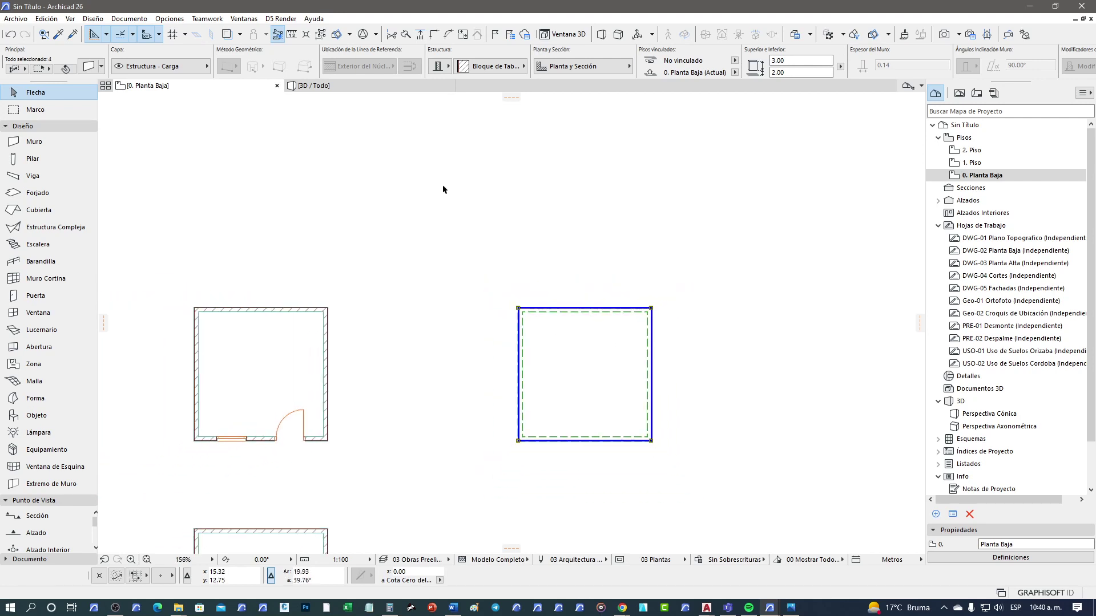
pyautogui.click(365, 87)
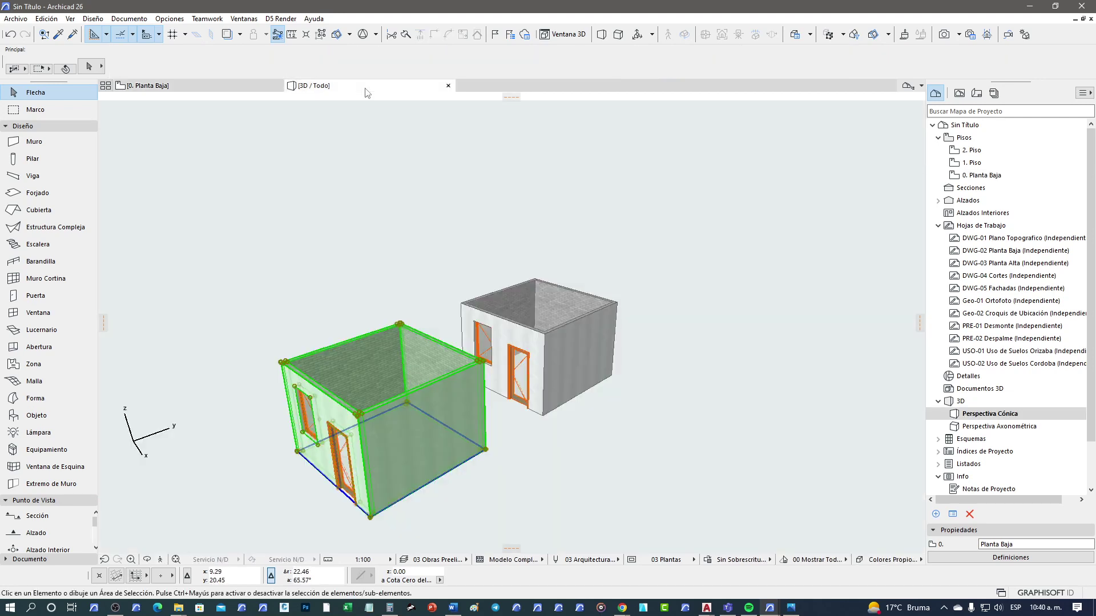
# Inspect the middle room's door and the right room's walls, window and door in 3D, then return to 0. Planta Baja
pyautogui.click(550, 289)
pyautogui.scroll(-3, 540, 335)
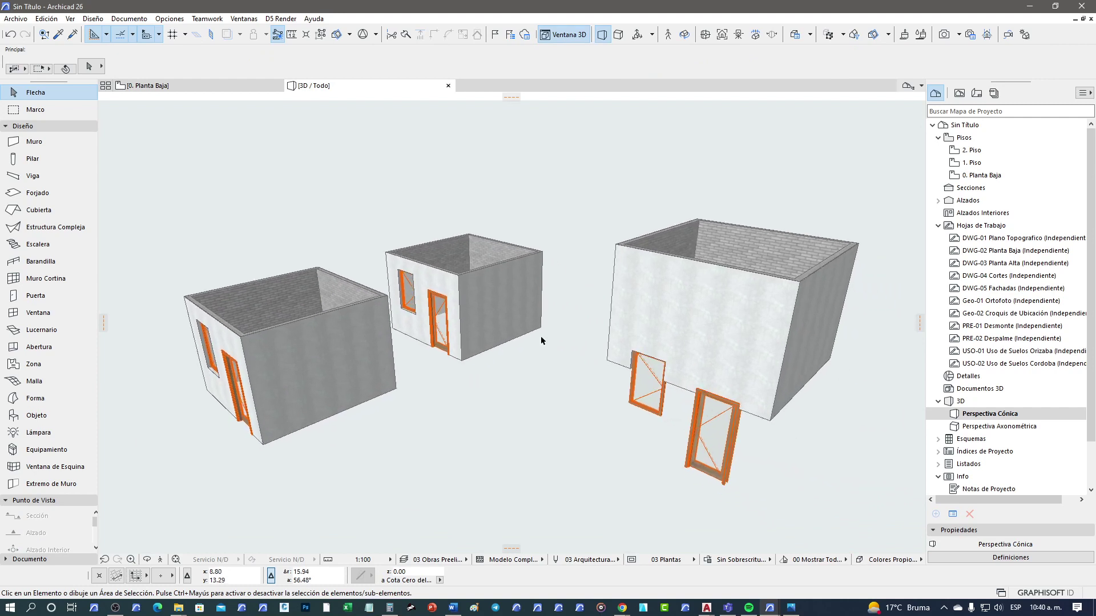
pyautogui.click(448, 298)
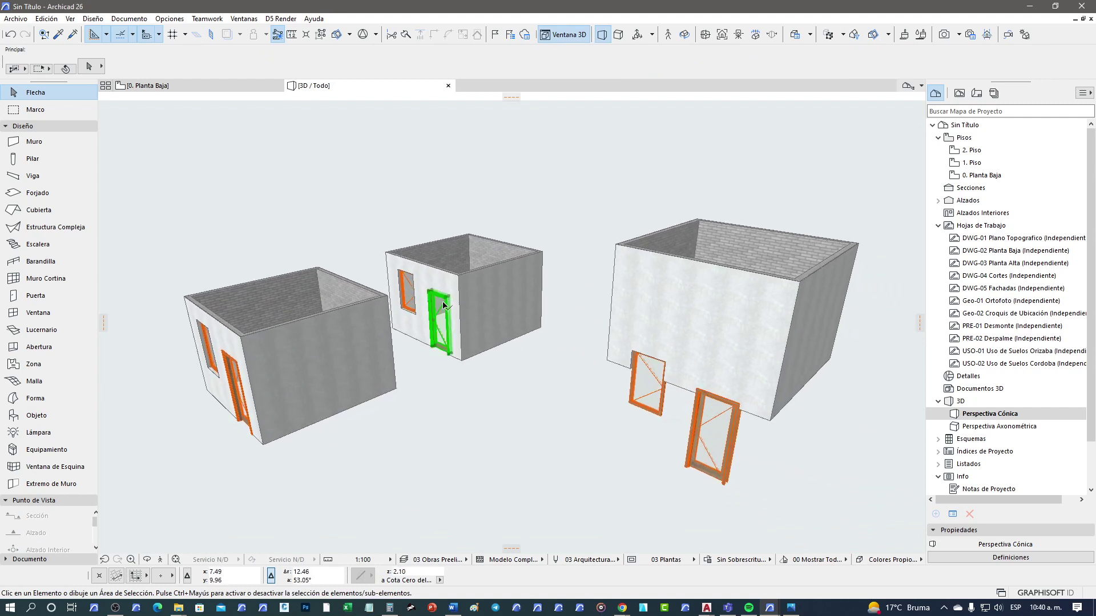
pyautogui.click(575, 406)
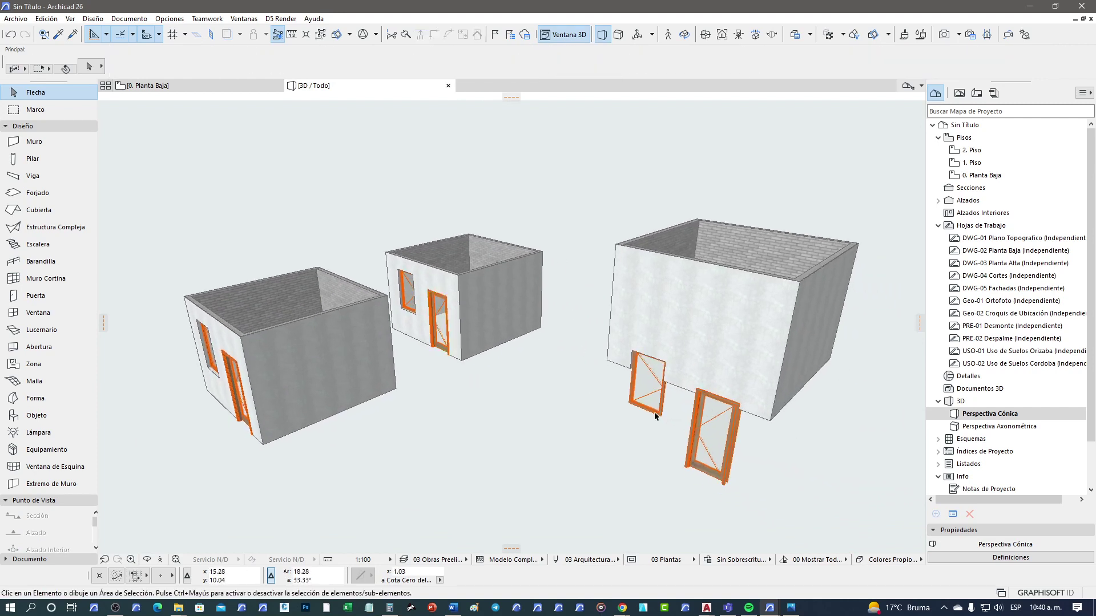
pyautogui.click(660, 418)
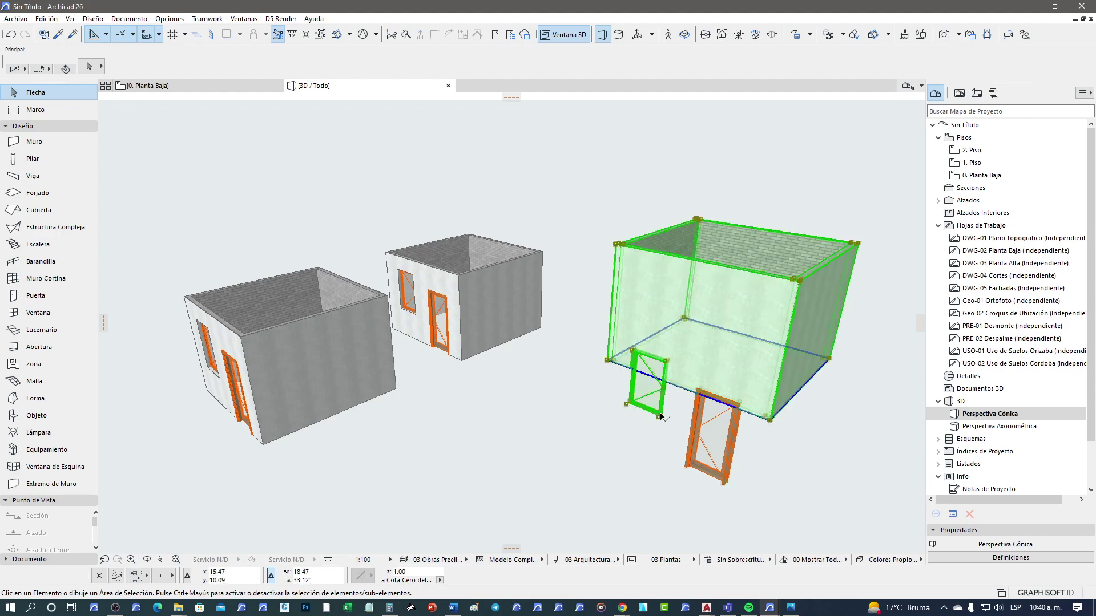
pyautogui.keyDown('shift'); pyautogui.click(724, 487); pyautogui.keyUp('shift')
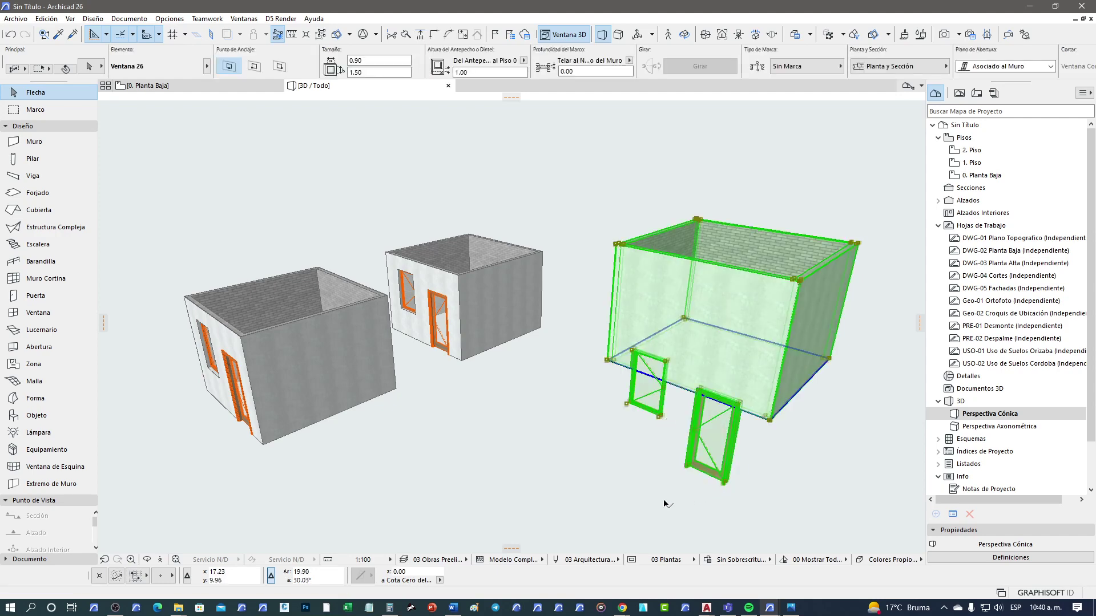
pyautogui.moveTo(652, 495)
pyautogui.mouseDown(button='middle')
pyautogui.moveTo(600, 479)
pyautogui.moveTo(532, 322)
pyautogui.mouseUp(button='middle')
pyautogui.click(571, 477)
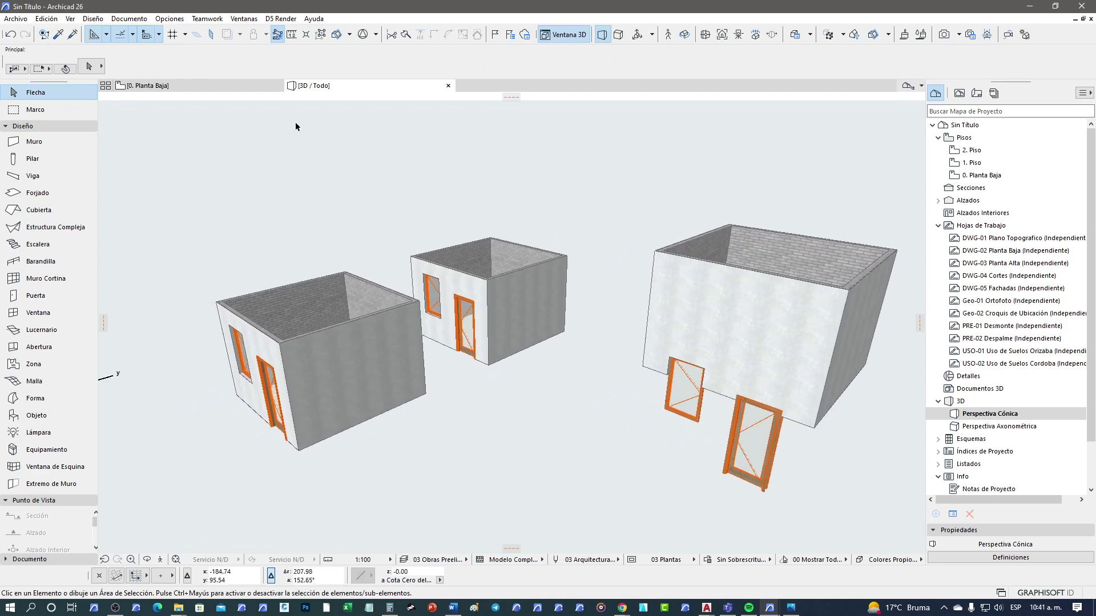
pyautogui.click(238, 87)
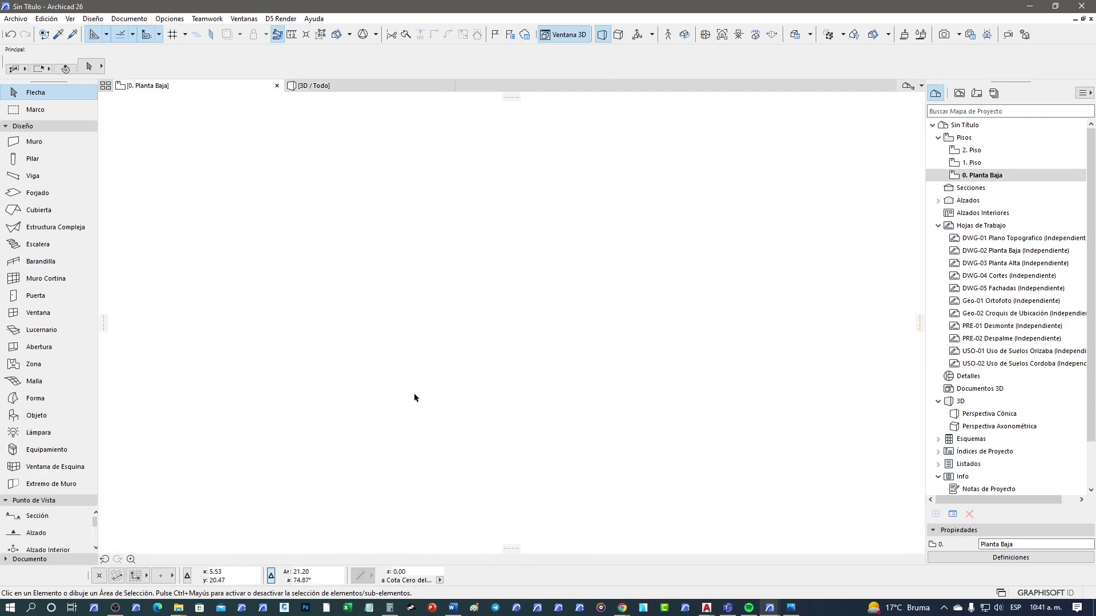
# Start a hotlink using cuarto2.mod as a new module, linking only its Planta Baja story
pyautogui.moveTo(411, 423); pyautogui.dragTo(440, 265, button='middle')
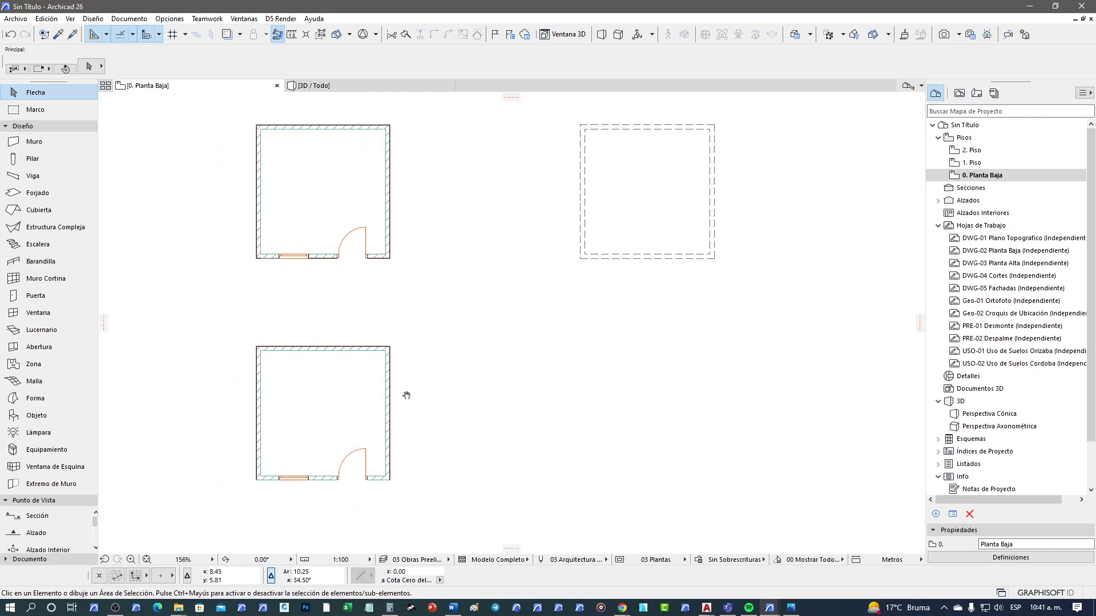
pyautogui.click(20, 19)
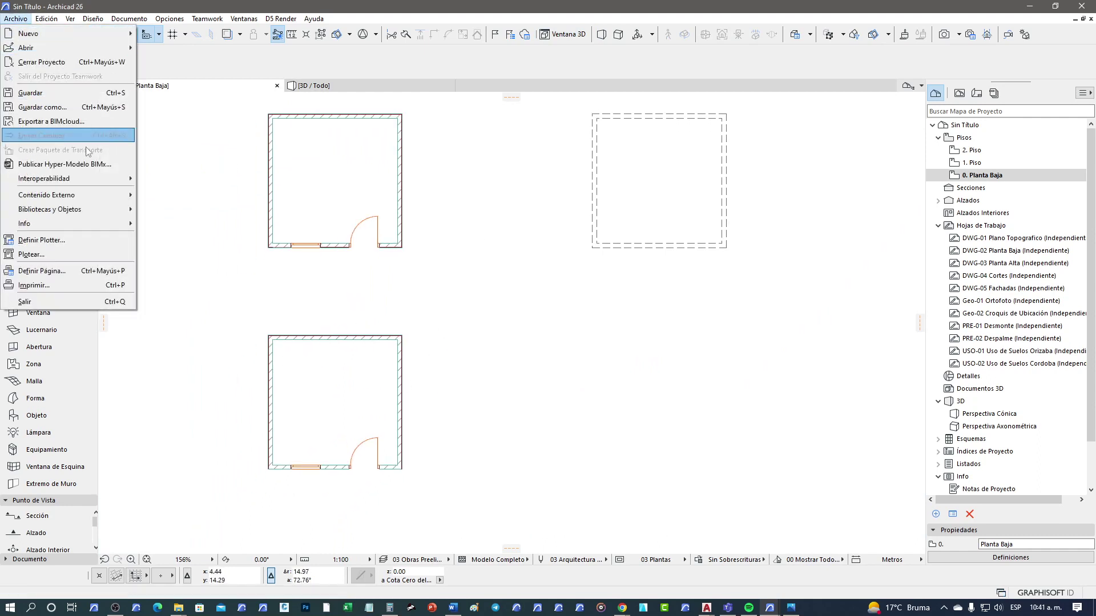
pyautogui.moveTo(52, 194)
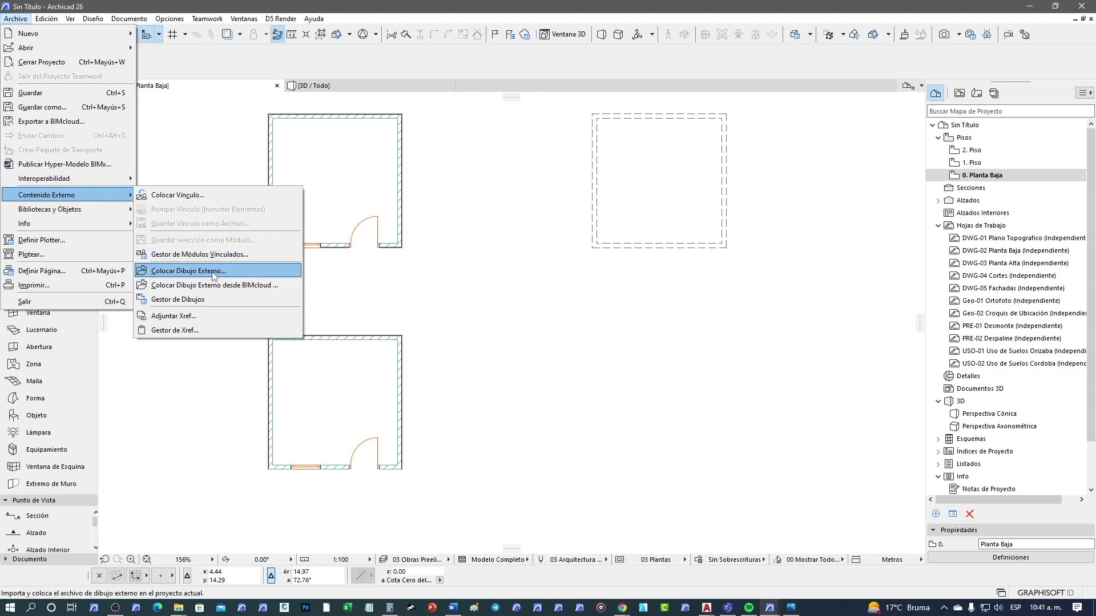
pyautogui.click(177, 194)
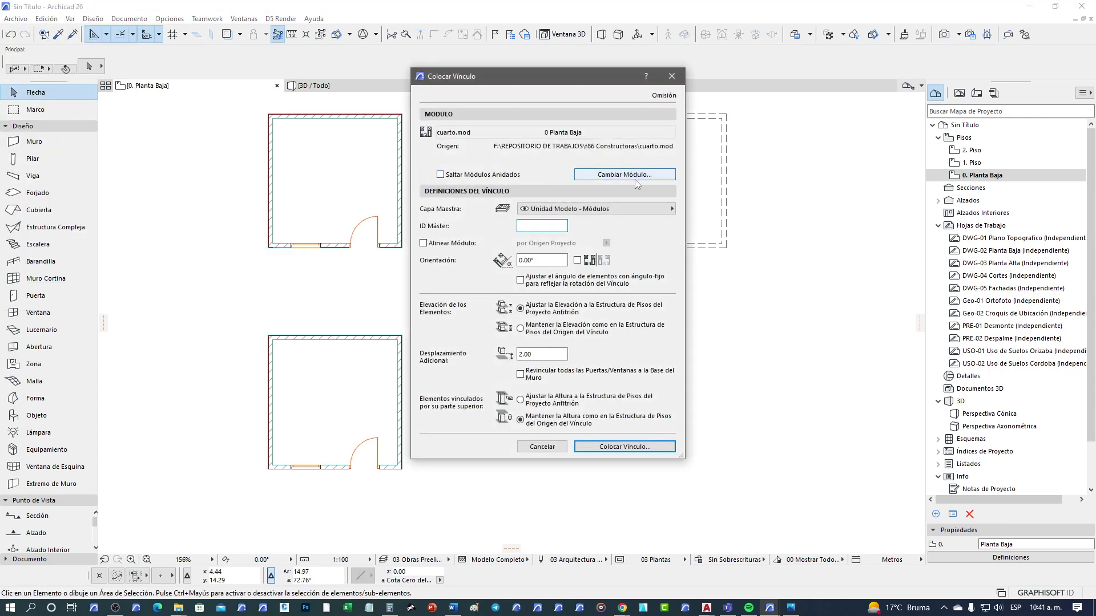
pyautogui.click(635, 177)
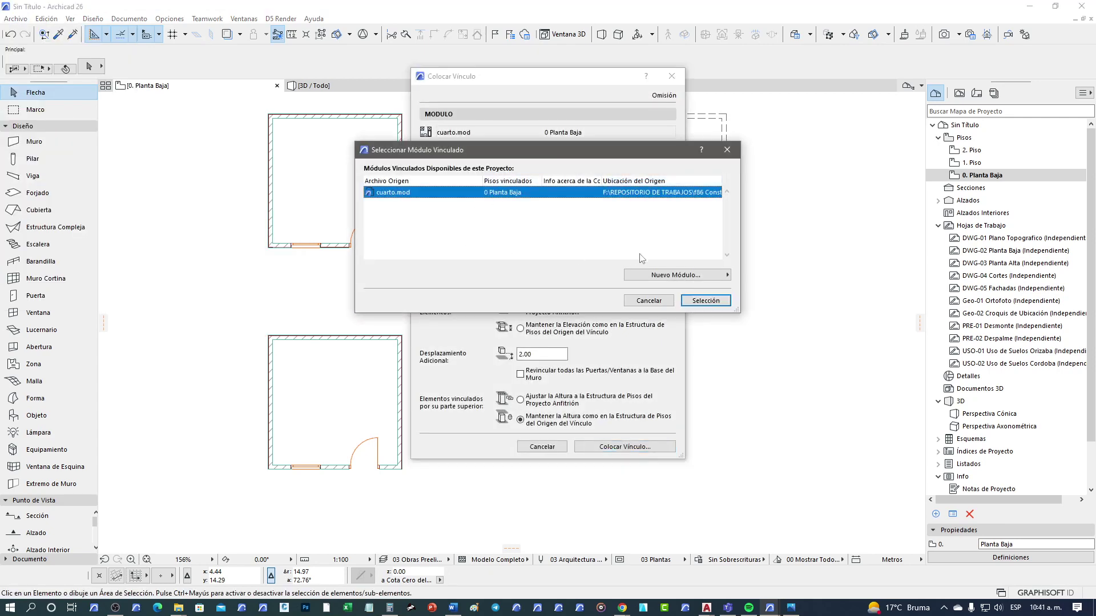
pyautogui.click(710, 276)
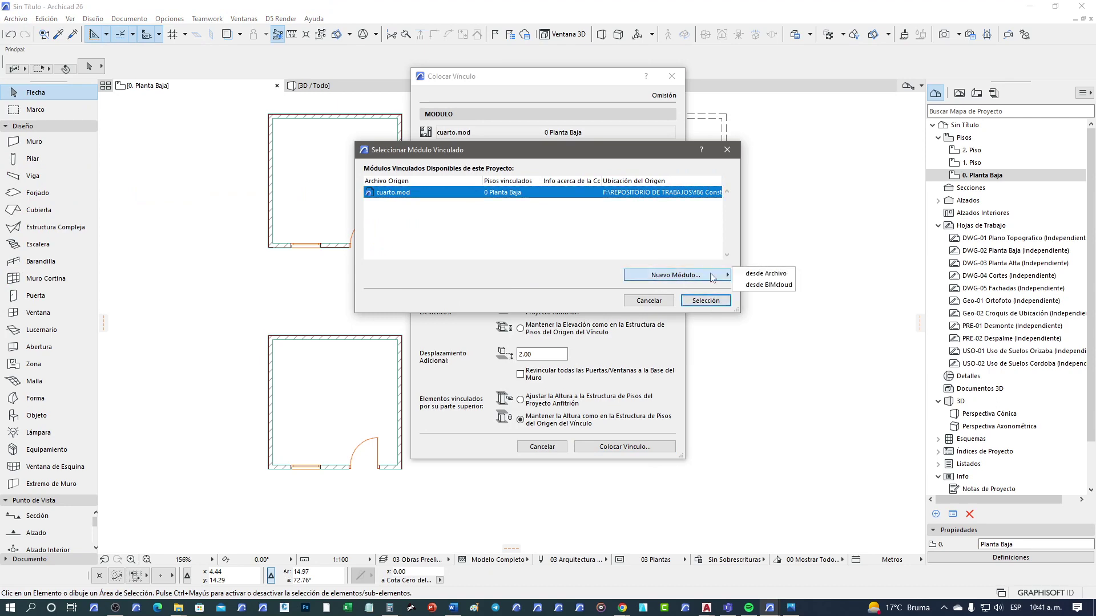
pyautogui.click(765, 274)
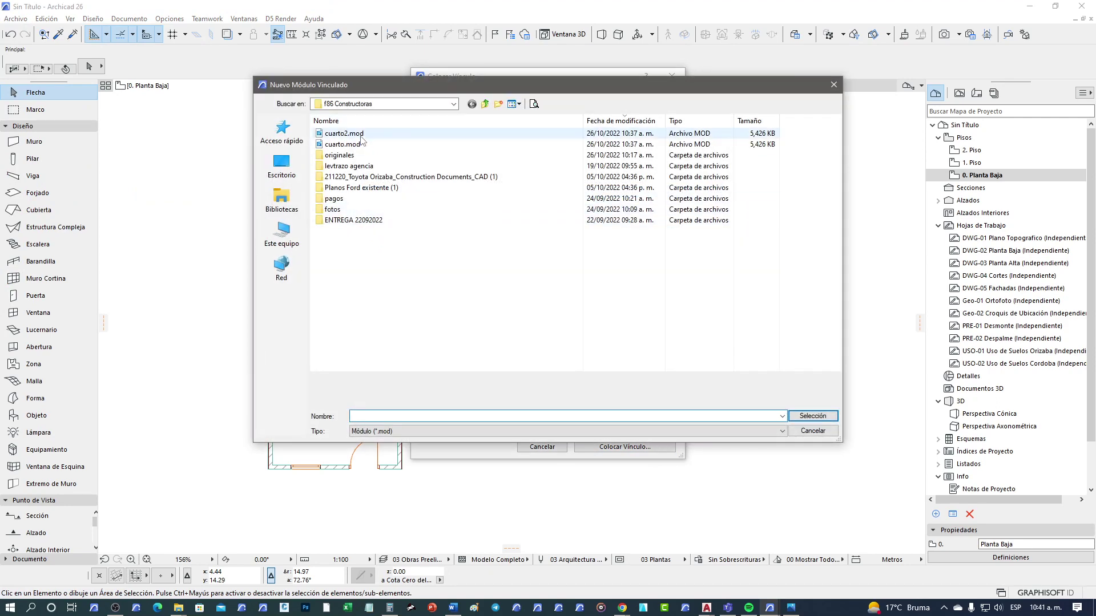
pyautogui.click(361, 137)
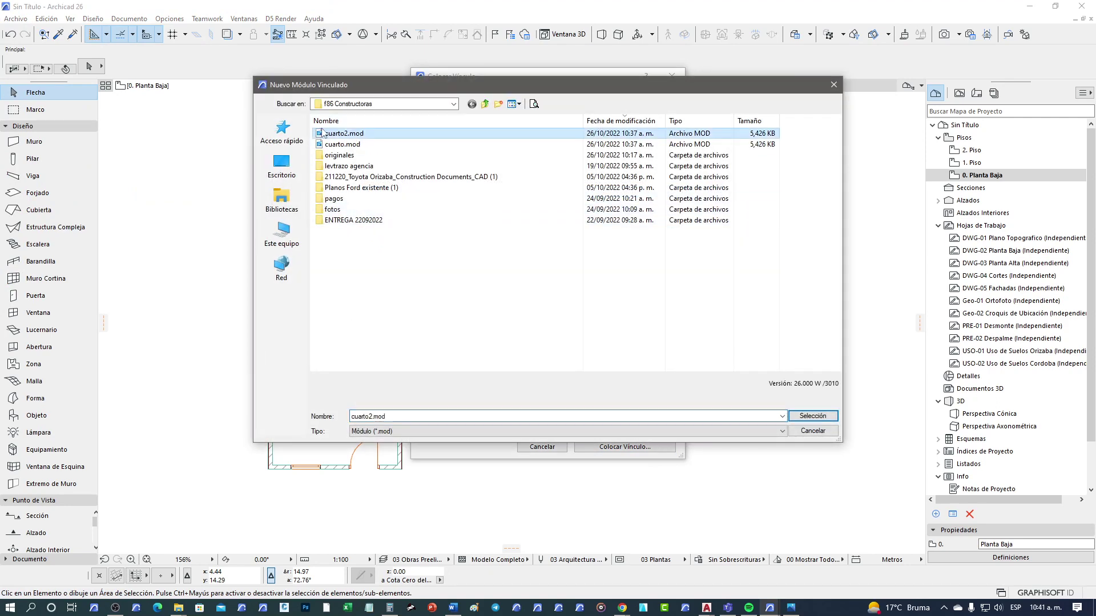
pyautogui.click(812, 417)
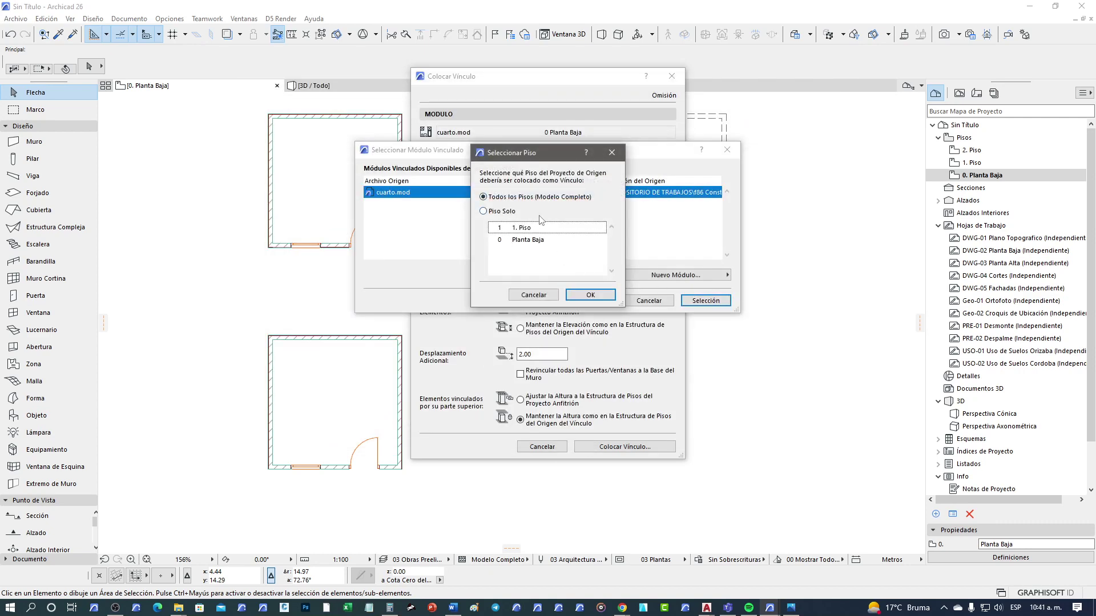
pyautogui.click(523, 242)
pyautogui.click(591, 295)
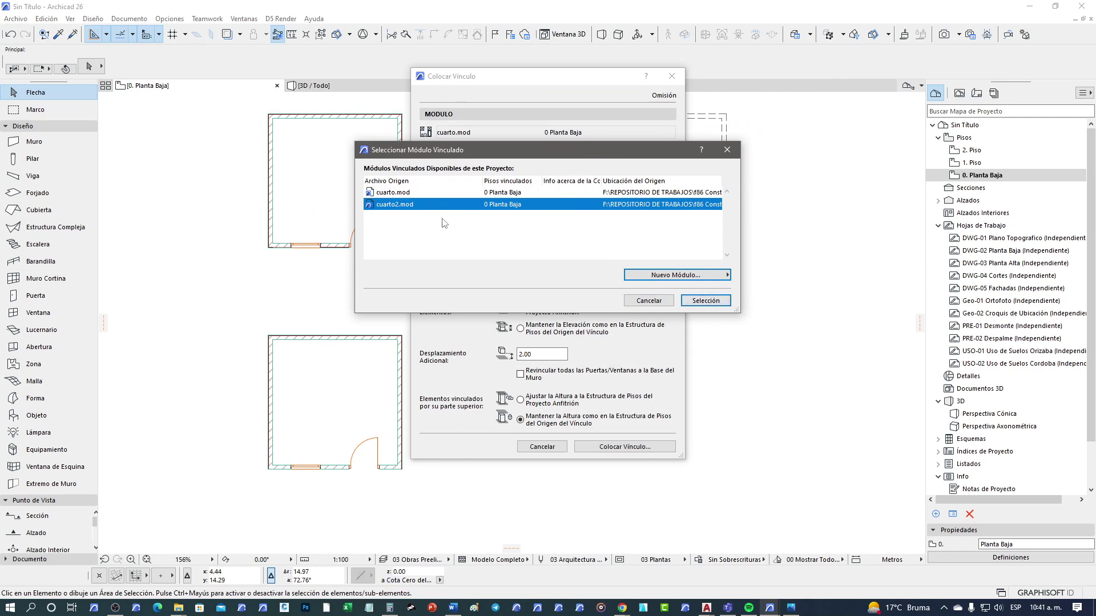
pyautogui.click(702, 302)
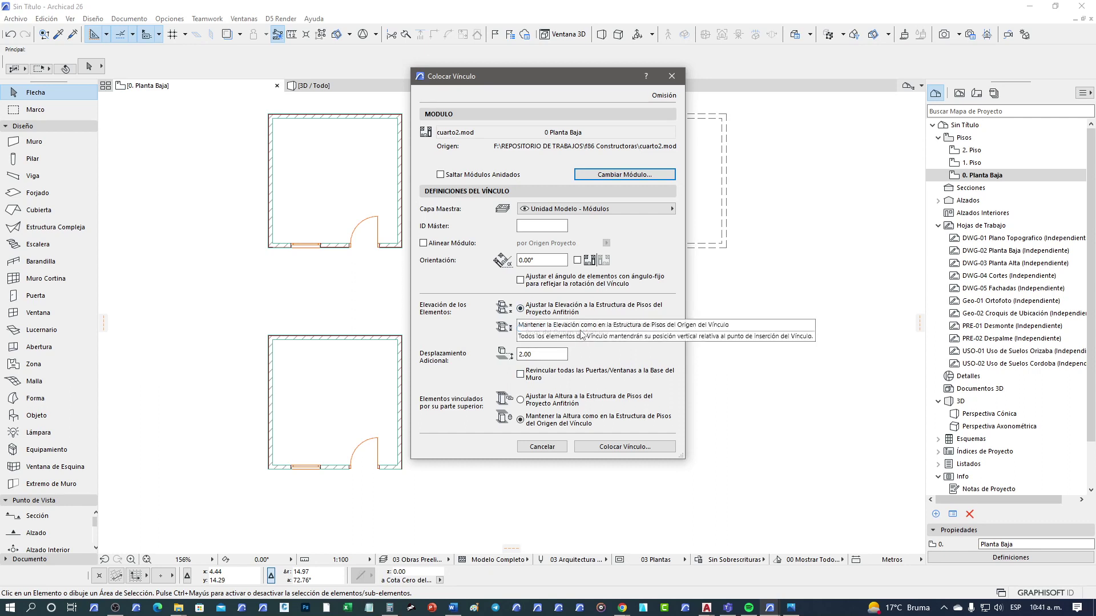
# Set a 2.00 additional offset, relink doors and windows to wall bases, and begin placement
pyautogui.click(528, 310)
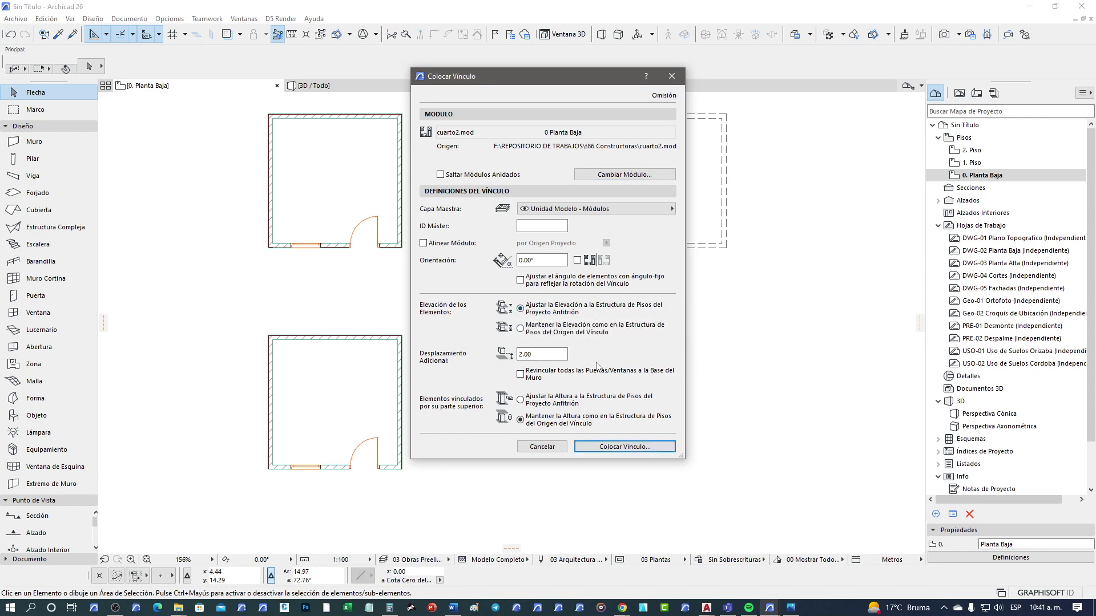
pyautogui.doubleClick(551, 355)
pyautogui.moveTo(524, 377)
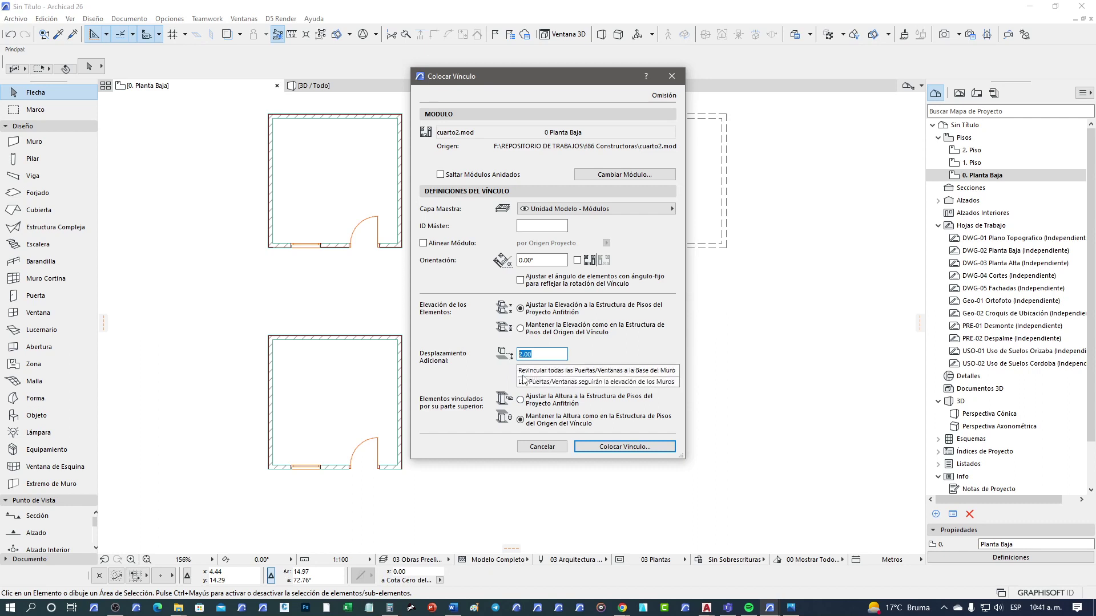
pyautogui.click(521, 376)
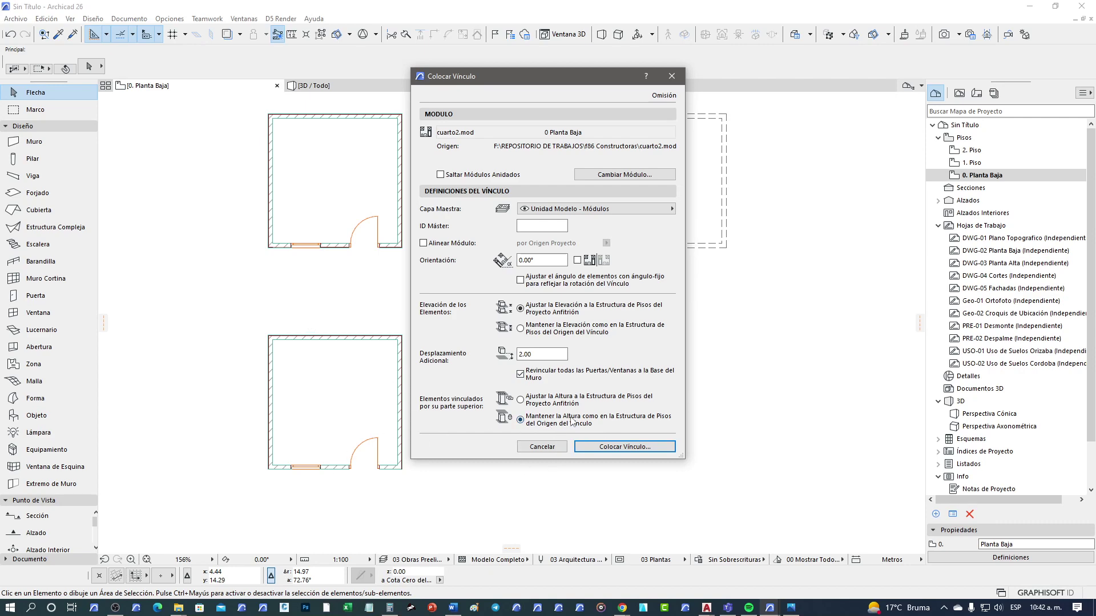
pyautogui.click(625, 447)
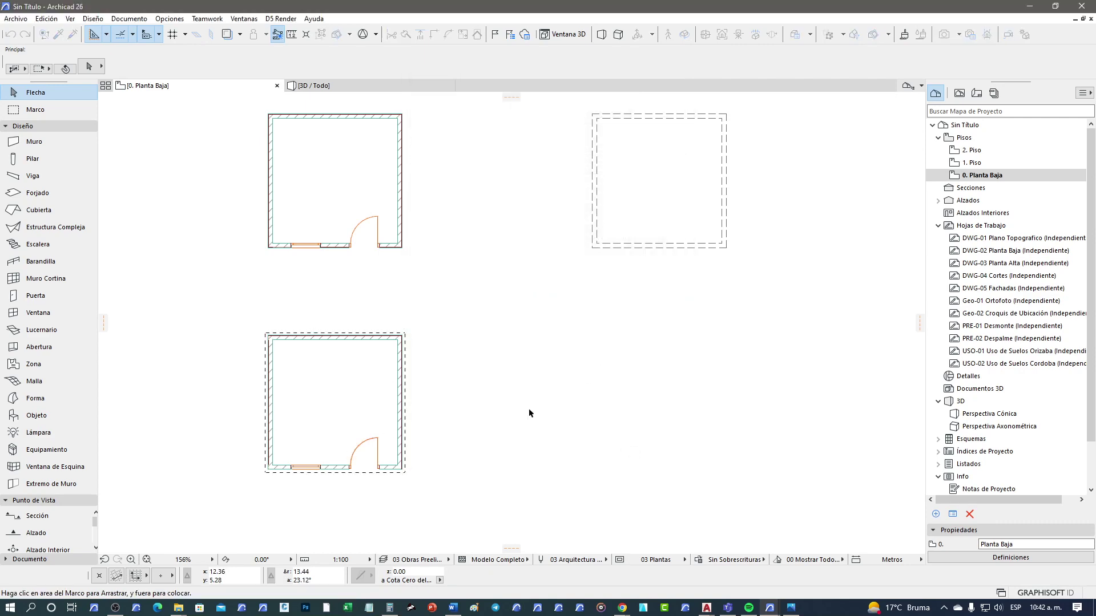
# Copy the lower-left room module to the plan's lower right
pyautogui.click(269, 469)
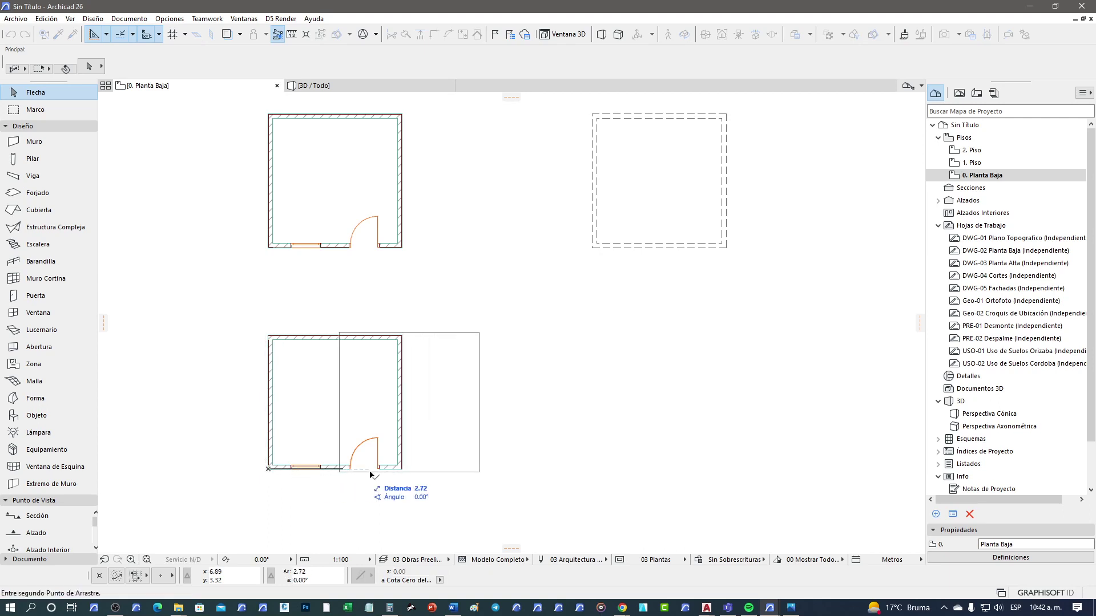
pyautogui.click(567, 469)
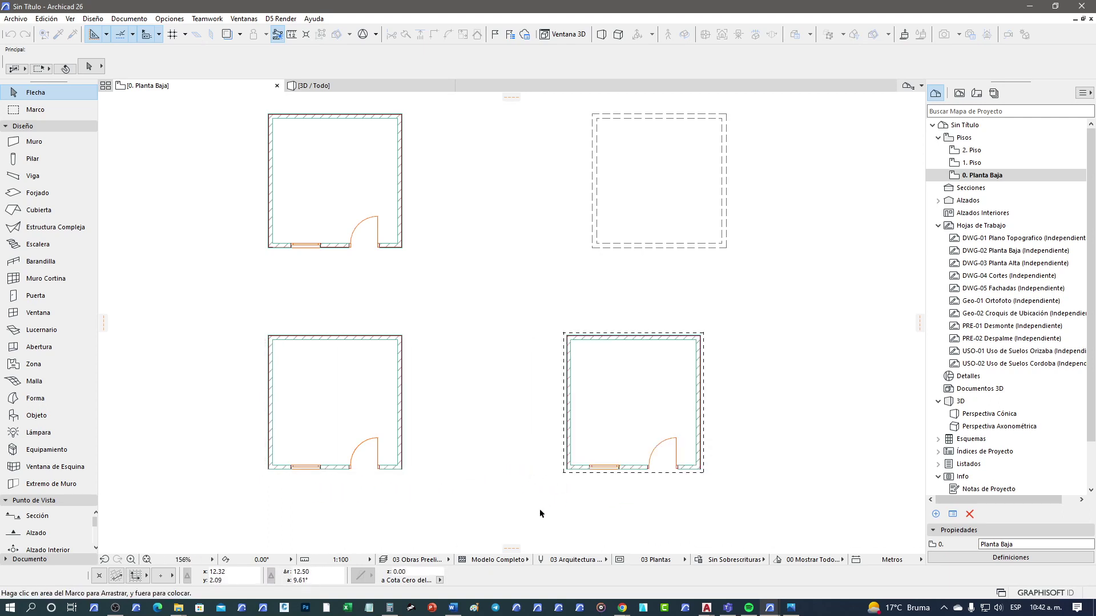
pyautogui.moveTo(550, 524); pyautogui.dragTo(477, 491, button='middle')
pyautogui.scroll(1, 542, 495)
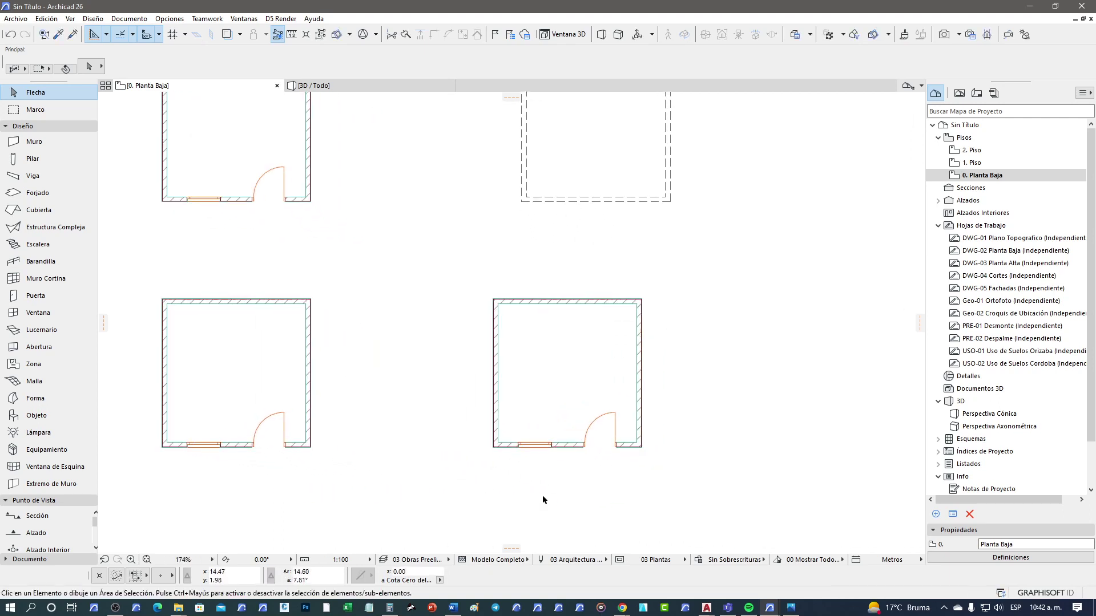
pyautogui.scroll(1, 542, 495)
# Check the lower-right module walls' Plan and Section settings, then open the 1. Piso story
pyautogui.moveTo(684, 483); pyautogui.dragTo(431, 233)
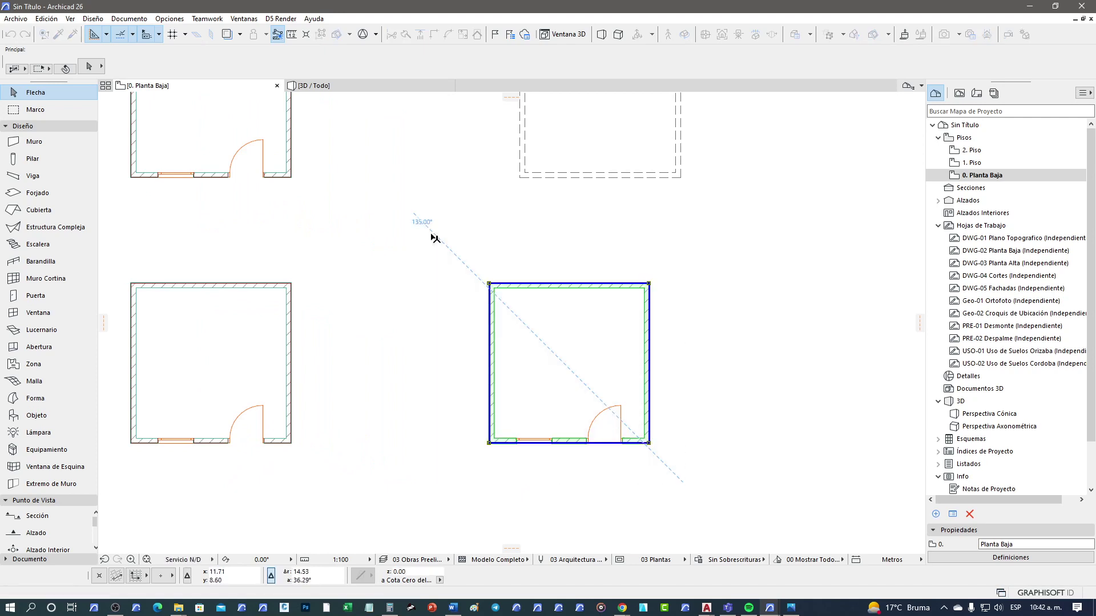
pyautogui.click(497, 502)
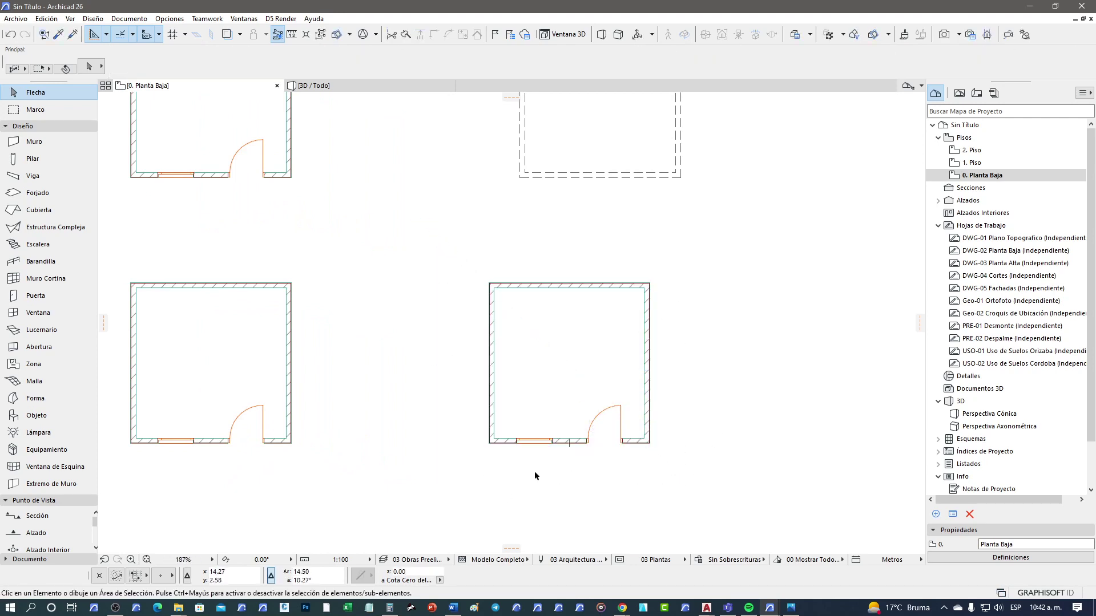
pyautogui.click(497, 418)
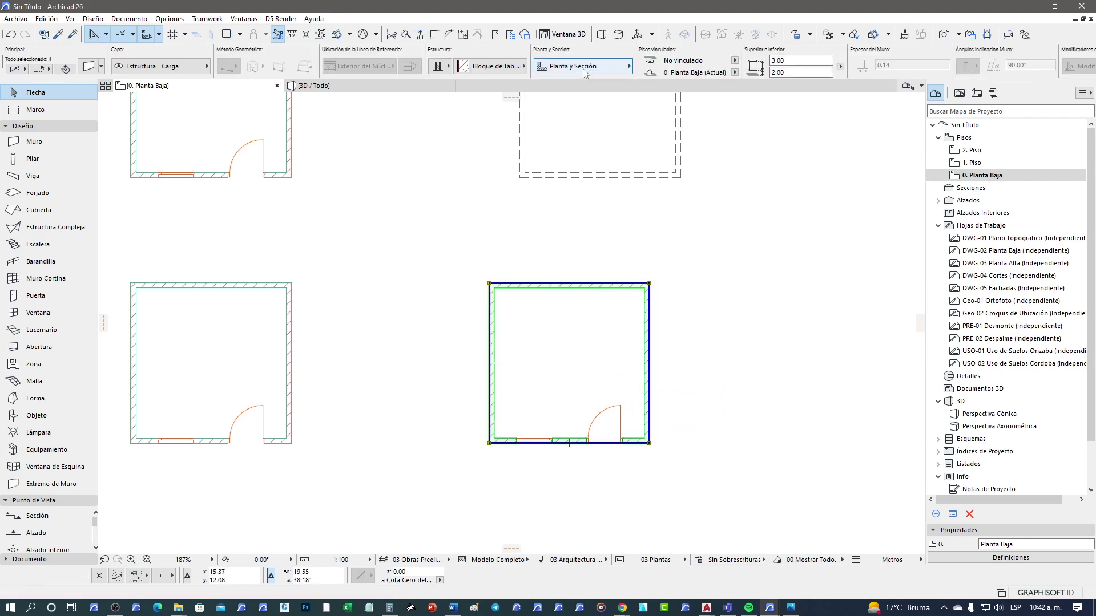
pyautogui.click(600, 68)
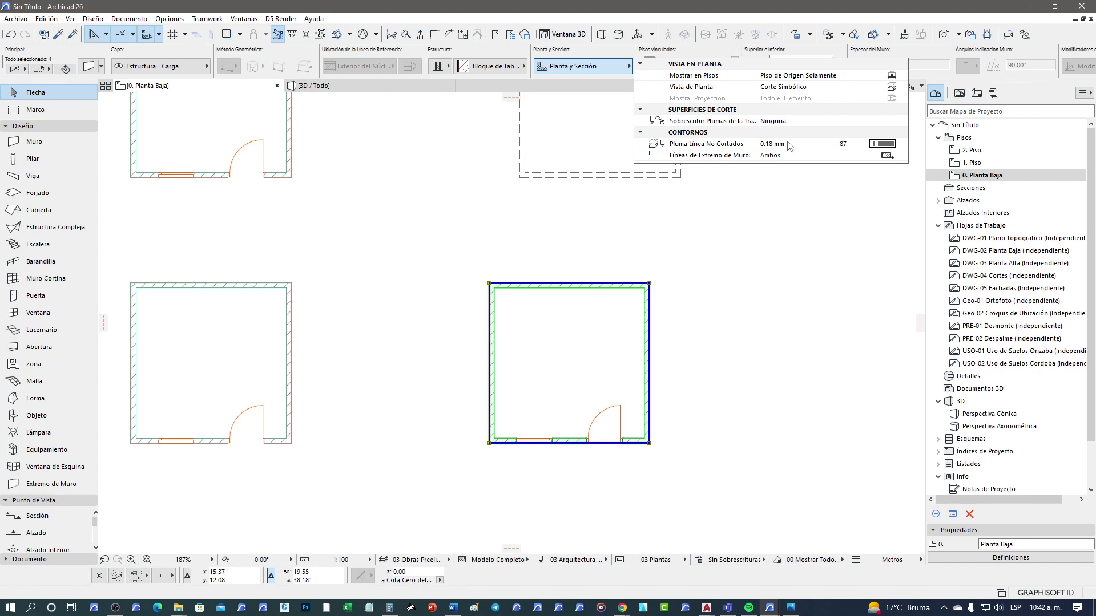
pyautogui.click(581, 354)
pyautogui.doubleClick(987, 163)
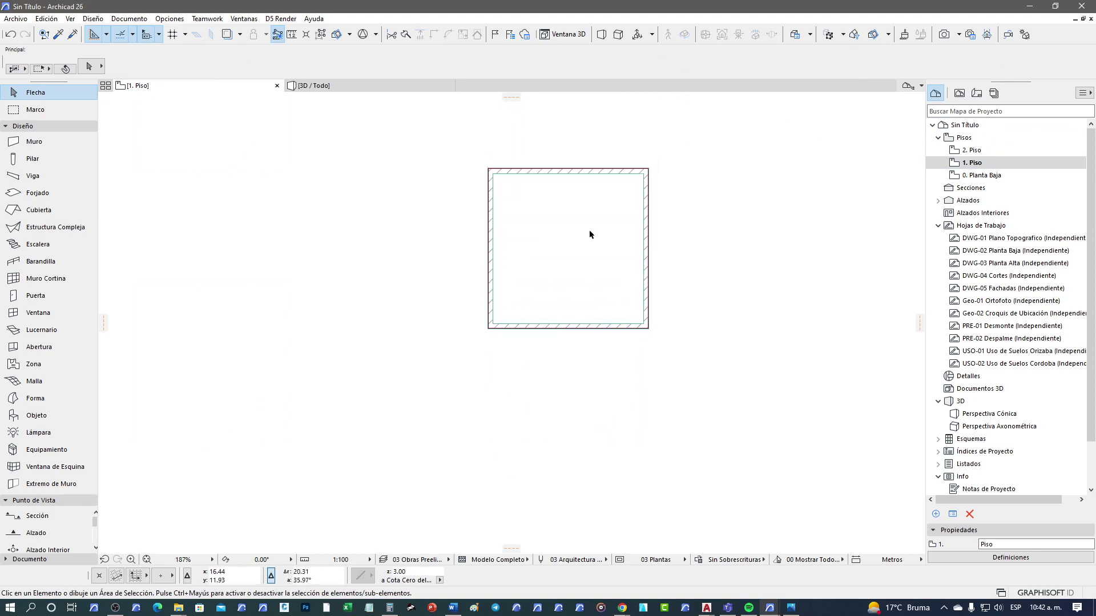
# Select and deselect the 1. Piso module's four walls, then switch to the 3D / Todo view
pyautogui.click(587, 171)
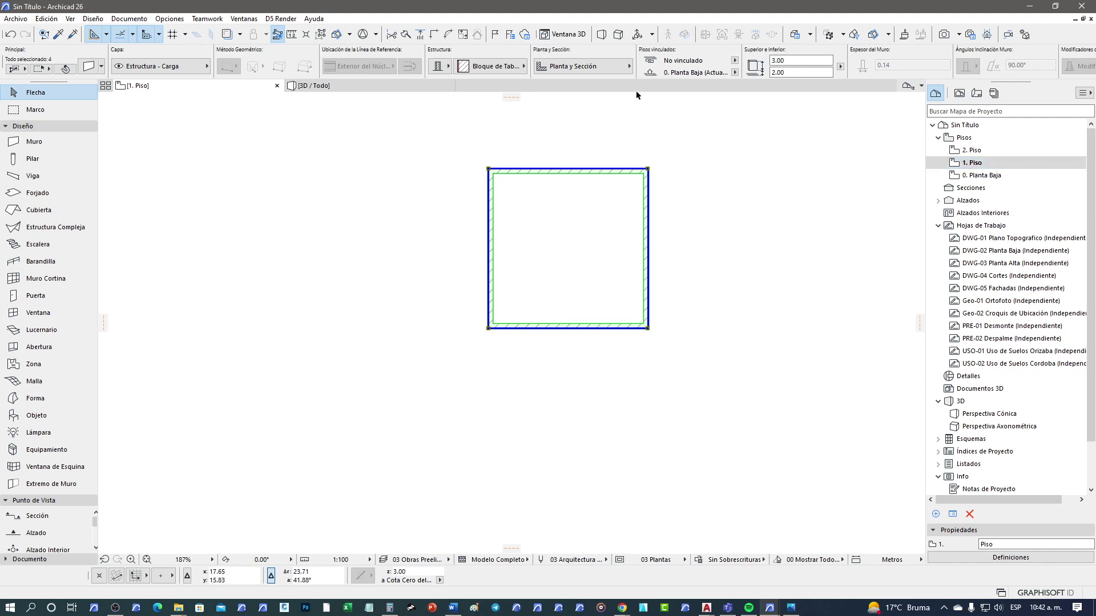
pyautogui.click(721, 197)
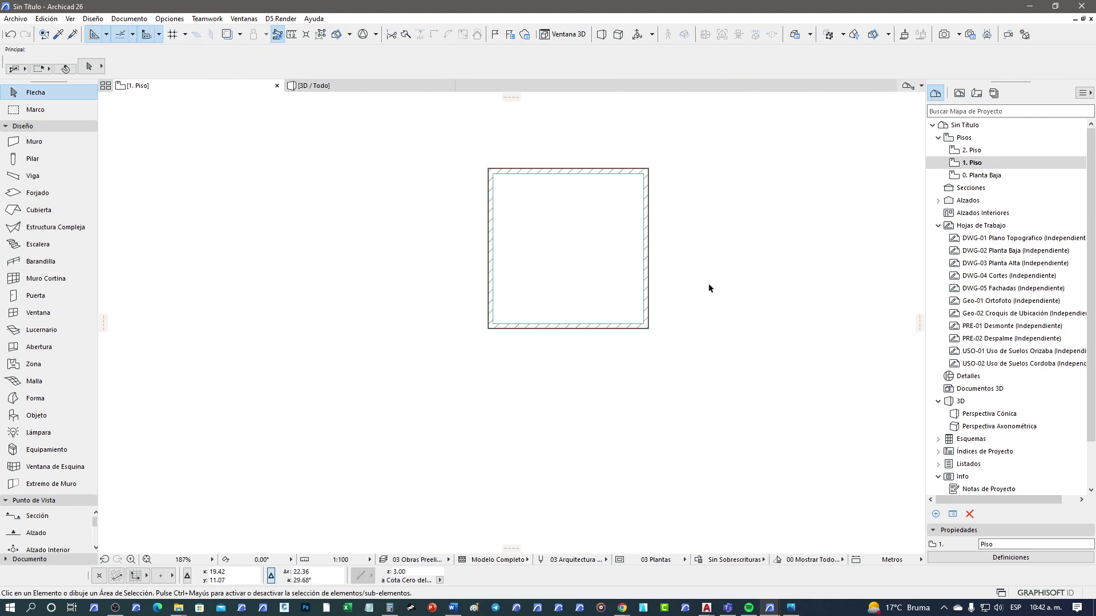
pyautogui.click(641, 171)
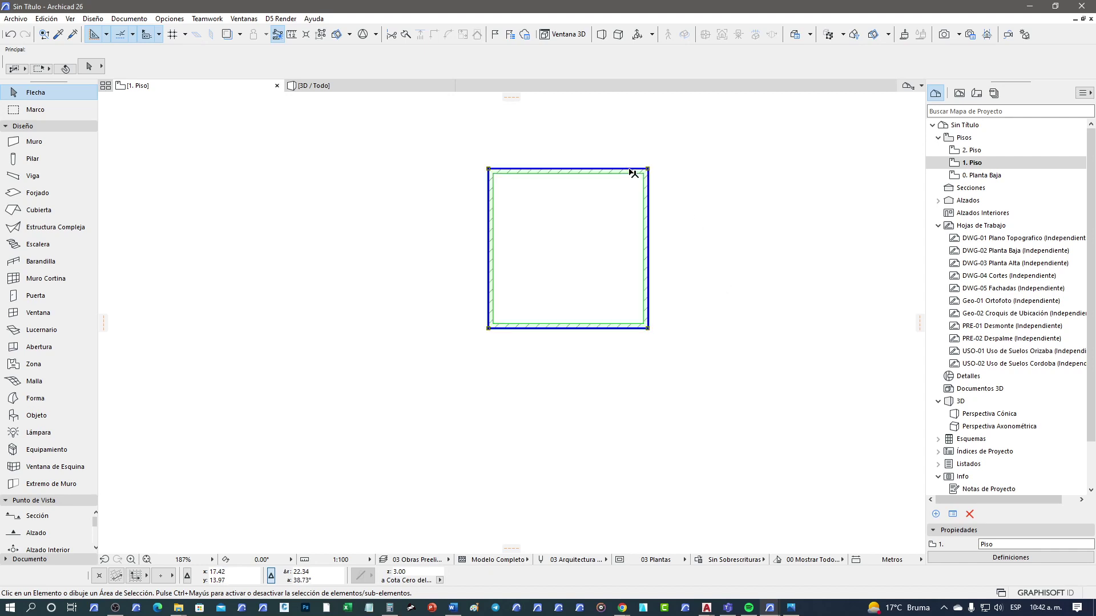
pyautogui.click(591, 249)
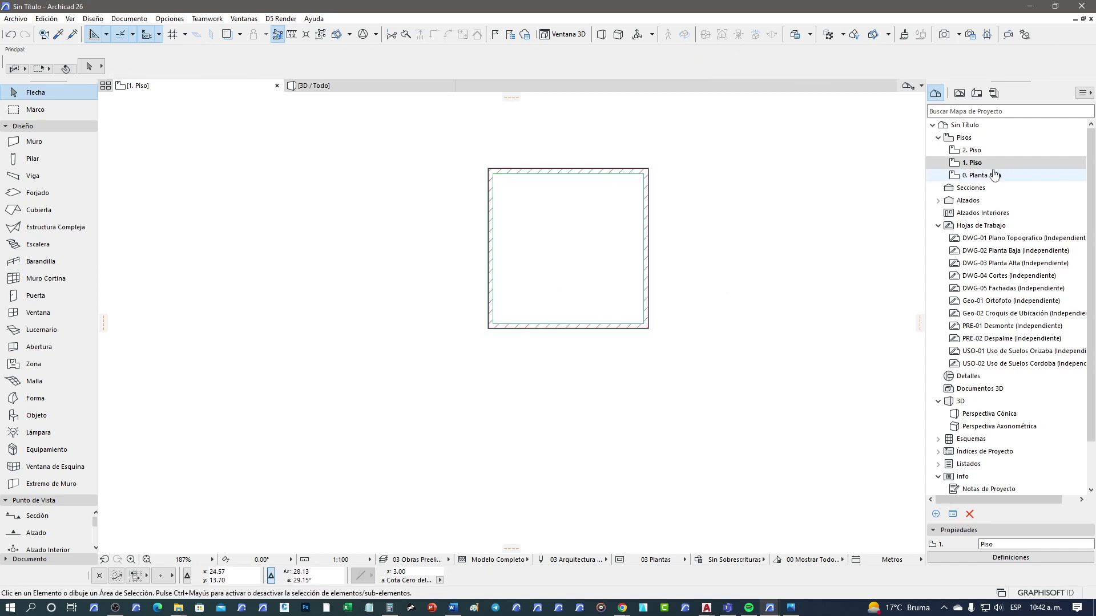
pyautogui.click(381, 87)
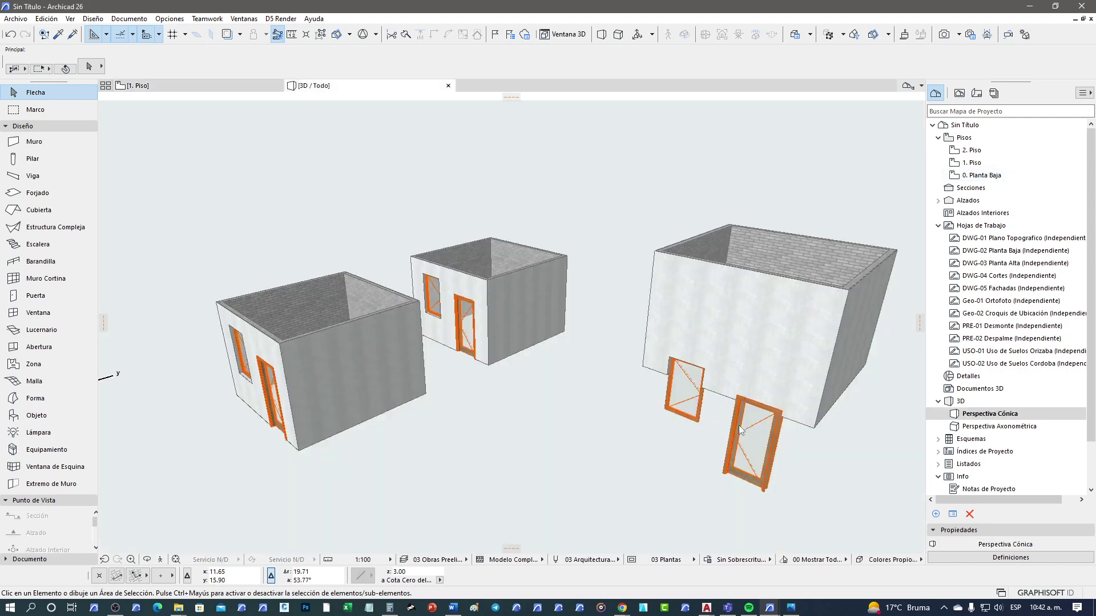
pyautogui.moveTo(778, 442)
pyautogui.keyDown('shift'); pyautogui.mouseDown(button='middle')
pyautogui.moveTo(663, 370)
pyautogui.moveTo(547, 321)
pyautogui.mouseUp(button='middle'); pyautogui.keyUp('shift')
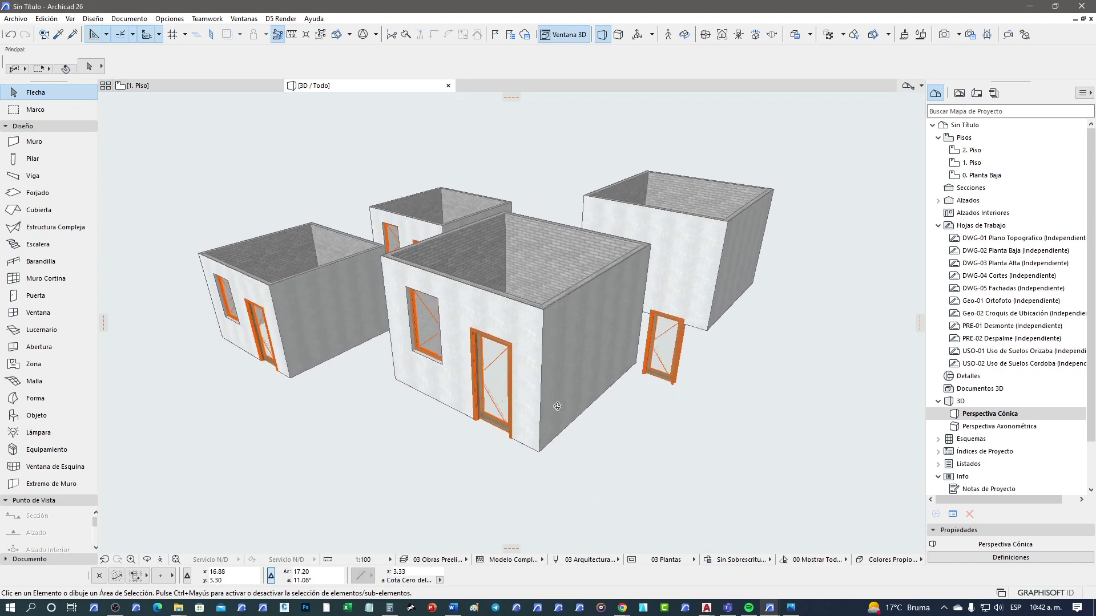
pyautogui.click(528, 348)
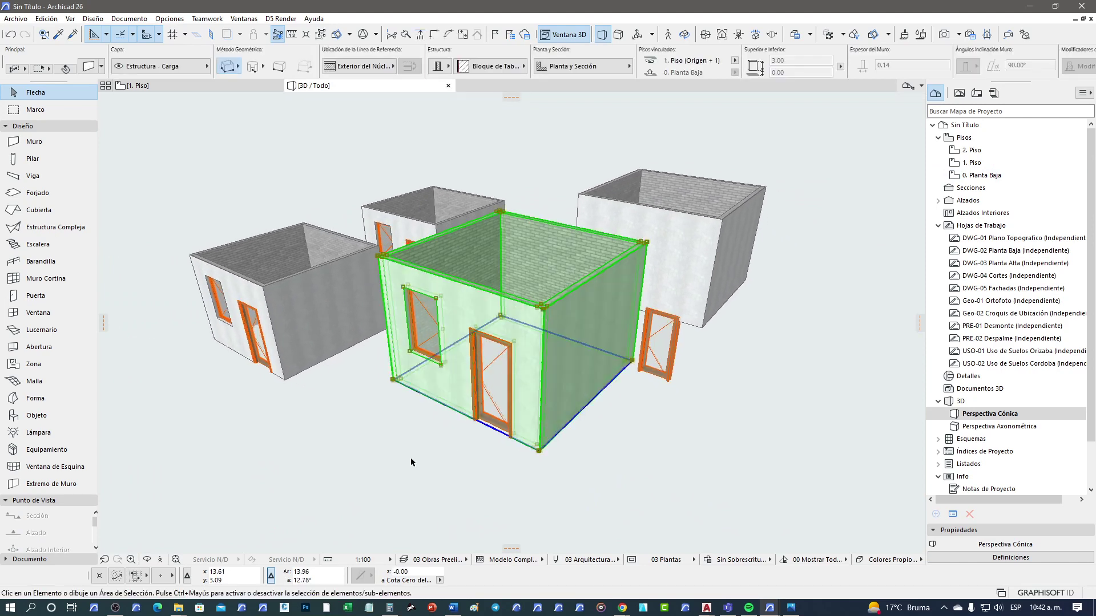
pyautogui.click(410, 457)
pyautogui.keyDown('shift'); pyautogui.moveTo(420, 337); pyautogui.dragTo(571, 320, button='middle'); pyautogui.keyUp('shift')
pyautogui.scroll(3, 692, 310)
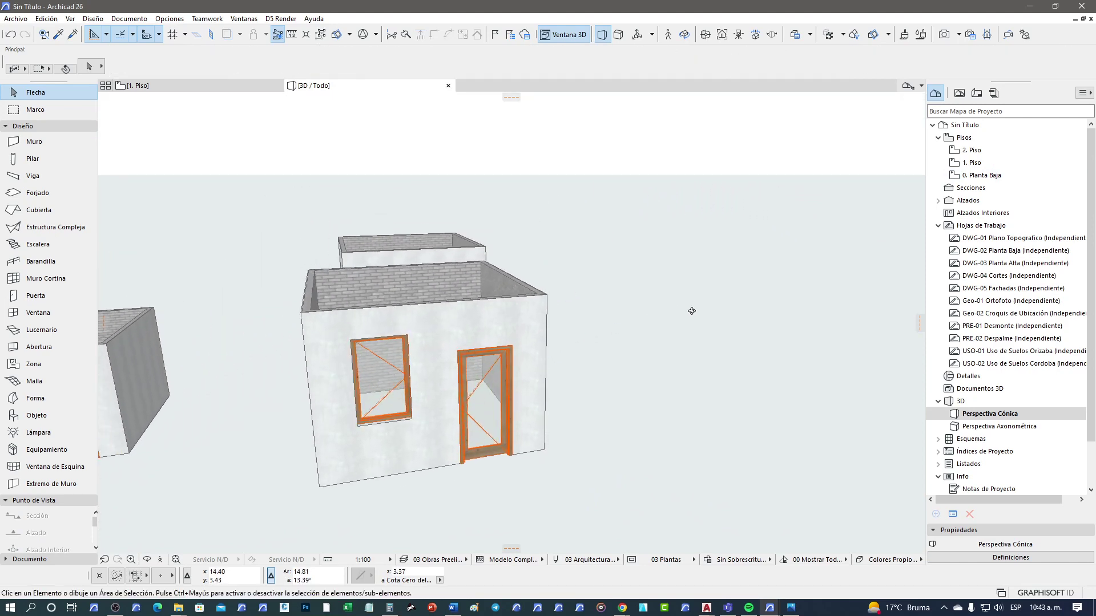
pyautogui.moveTo(608, 353)
pyautogui.keyDown('shift'); pyautogui.mouseDown(button='middle')
pyautogui.moveTo(458, 344)
pyautogui.moveTo(475, 407)
pyautogui.mouseUp(button='middle'); pyautogui.keyUp('shift')
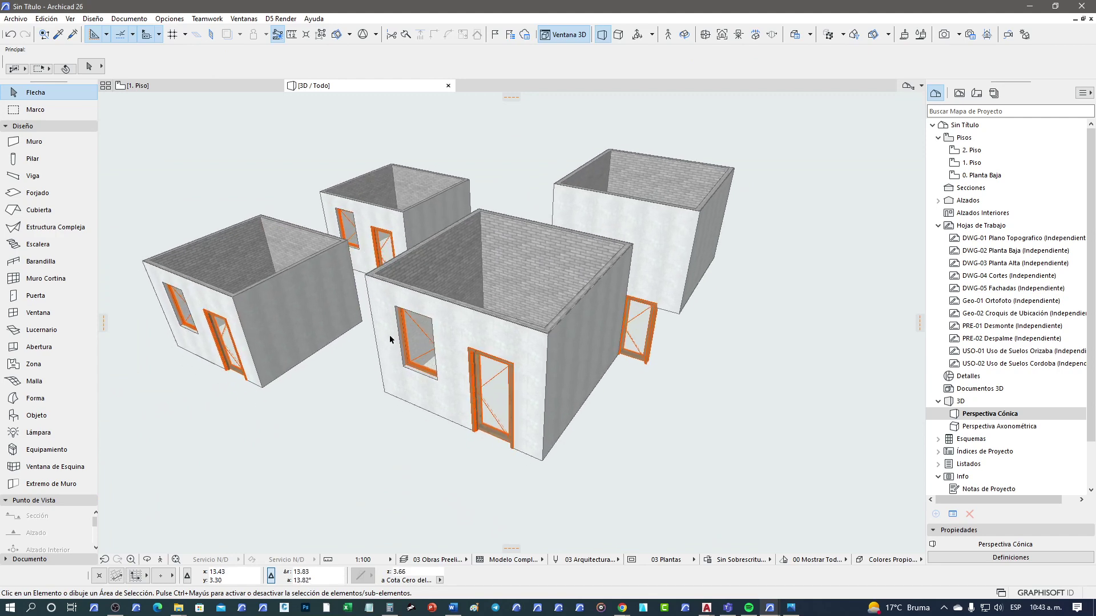
pyautogui.keyDown('shift'); pyautogui.moveTo(253, 257); pyautogui.dragTo(265, 255, button='middle'); pyautogui.keyUp('shift')
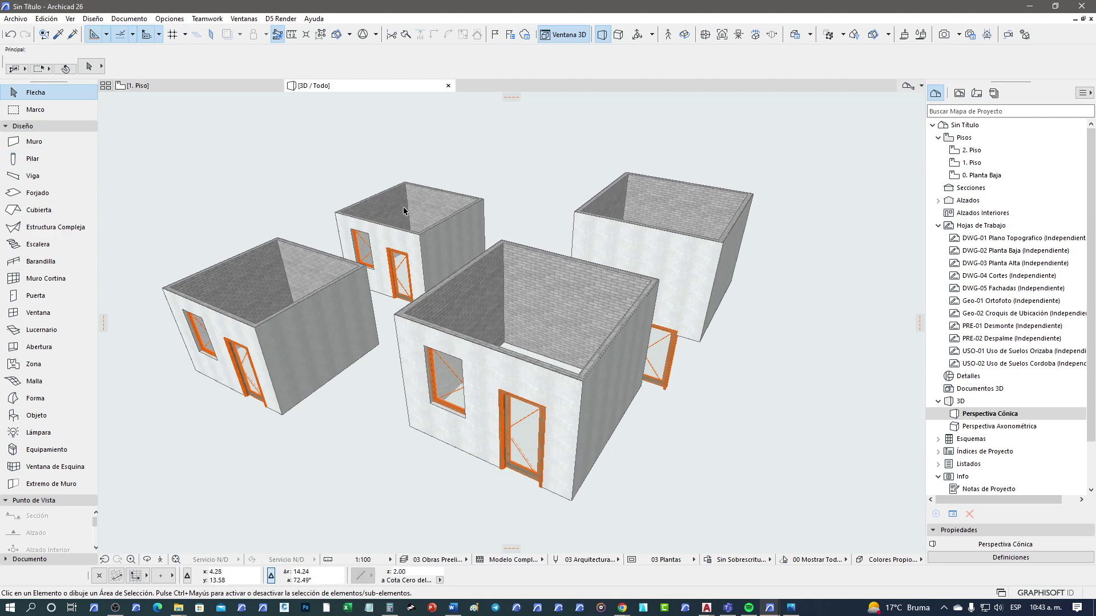
pyautogui.moveTo(404, 211)
pyautogui.keyDown('shift'); pyautogui.mouseDown(button='middle')
pyautogui.moveTo(430, 280)
pyautogui.moveTo(474, 251)
pyautogui.mouseUp(button='middle'); pyautogui.keyUp('shift')
pyautogui.click(467, 236)
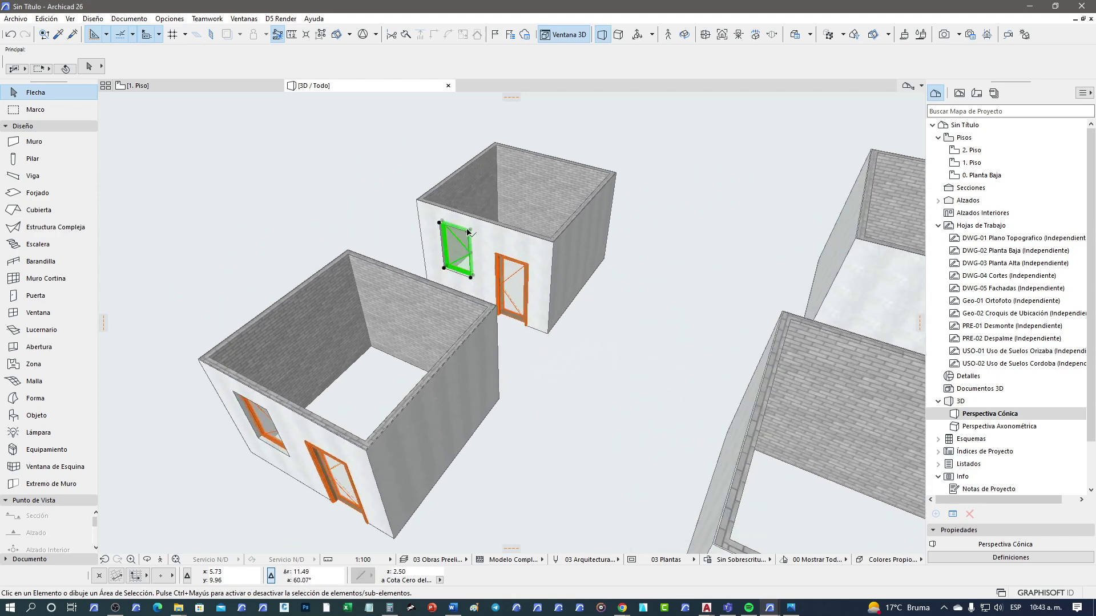
pyautogui.keyDown('shift'); pyautogui.click(507, 259); pyautogui.keyUp('shift')
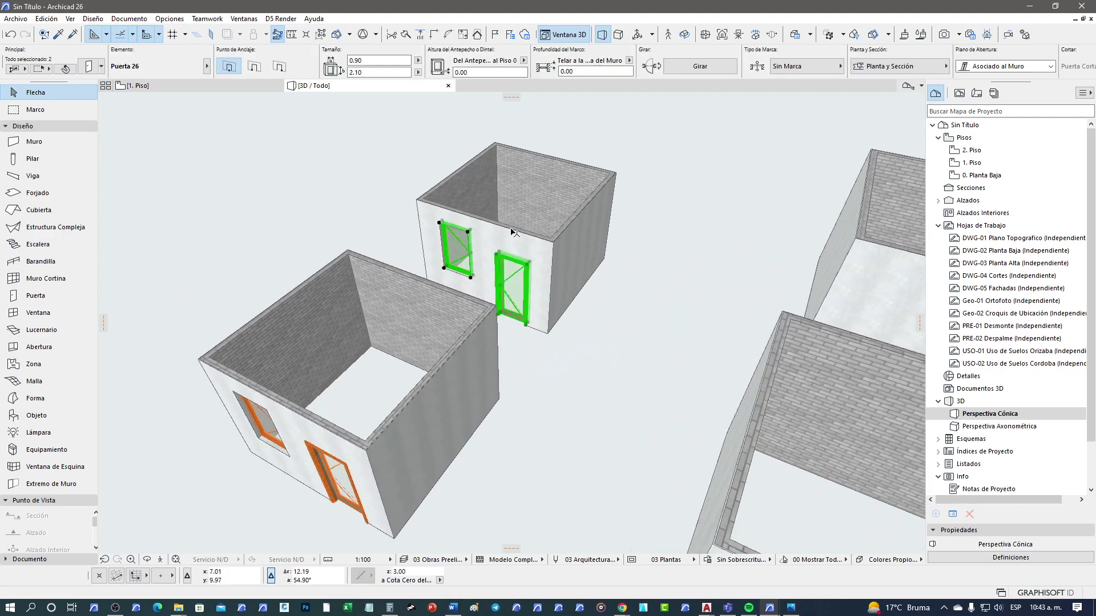
pyautogui.click(512, 232)
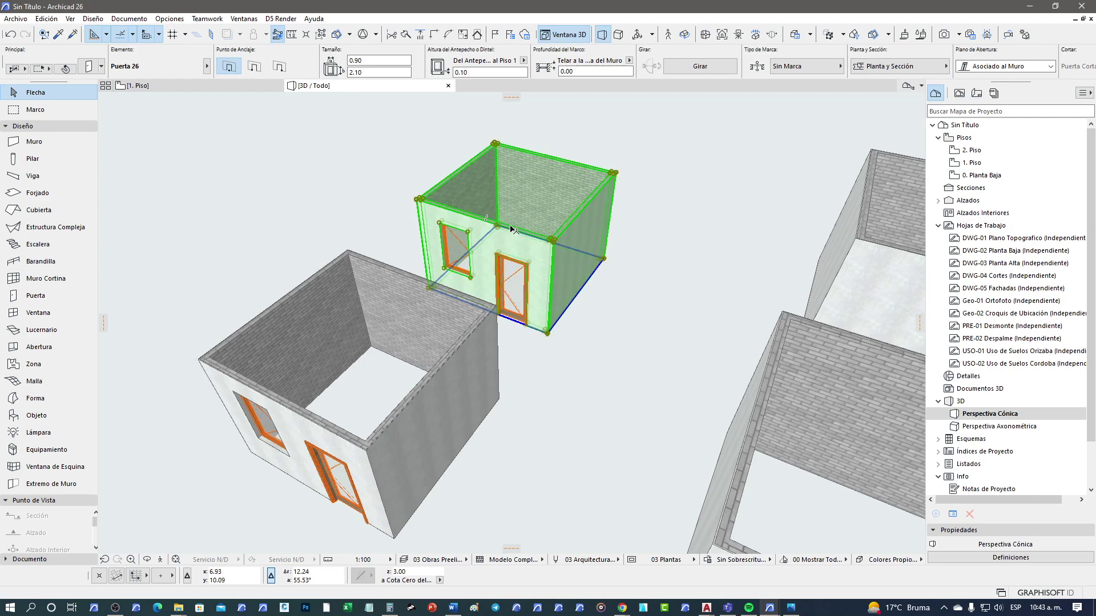
pyautogui.click(623, 326)
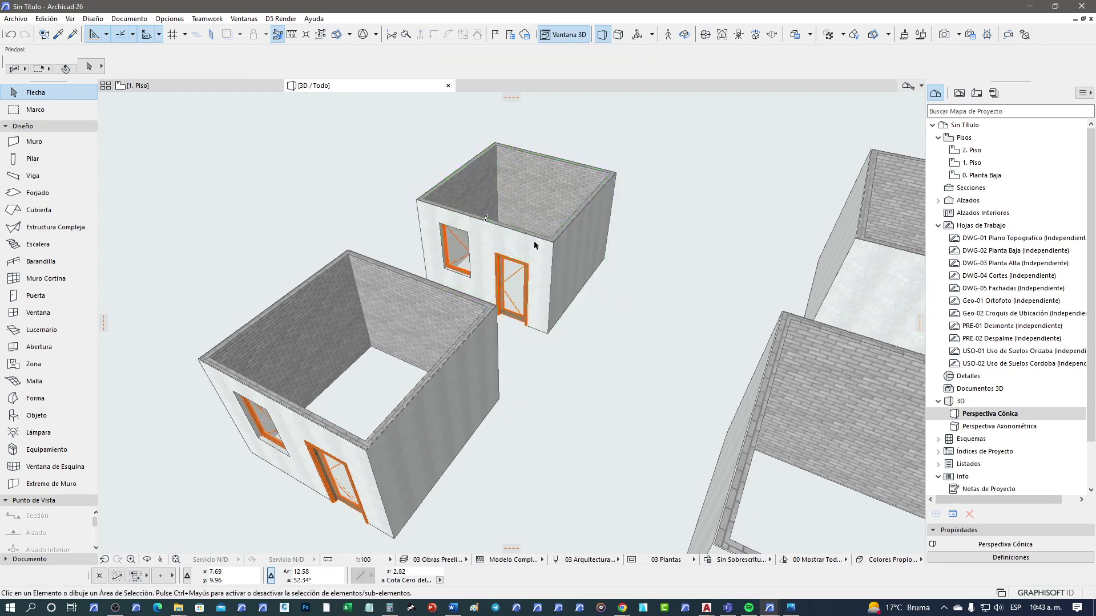
pyautogui.click(325, 429)
pyautogui.scroll(2, 543, 379)
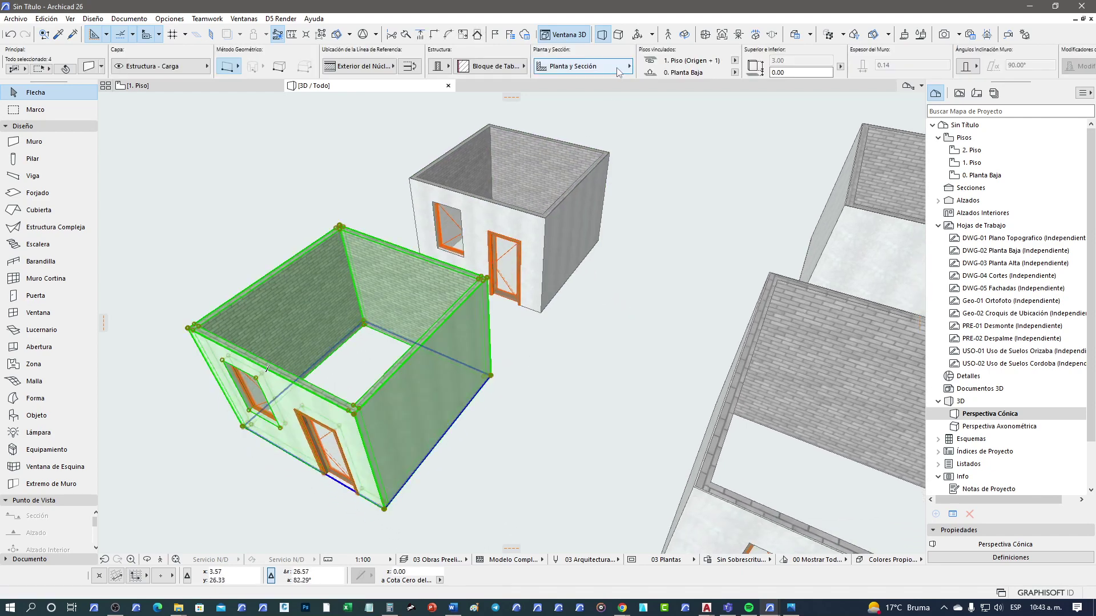
pyautogui.click(618, 72)
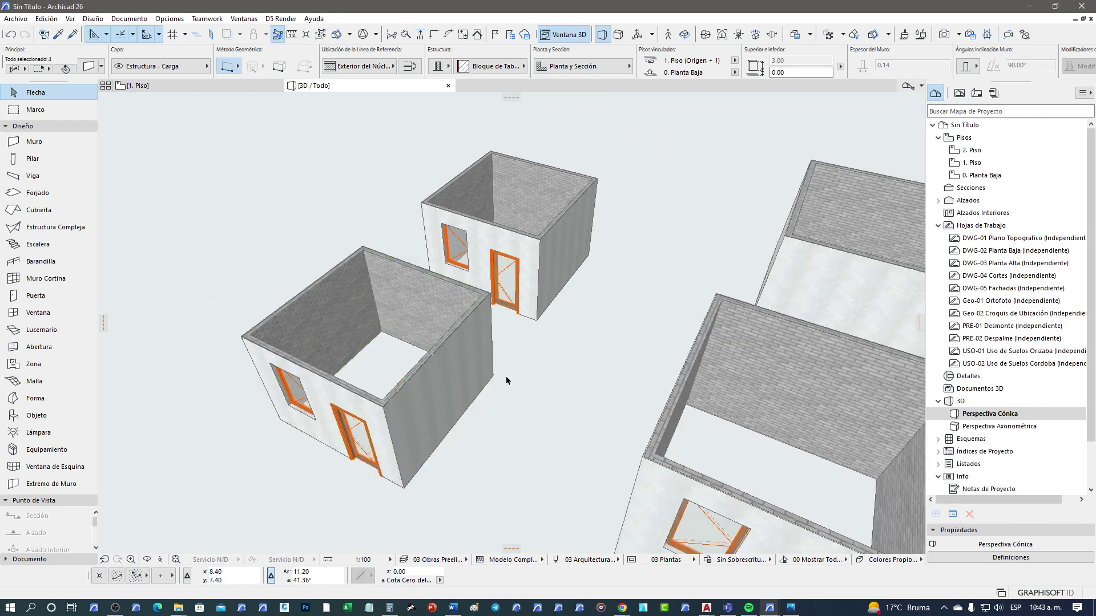
pyautogui.moveTo(504, 423)
pyautogui.keyDown('shift'); pyautogui.mouseDown(button='middle')
pyautogui.moveTo(520, 325)
pyautogui.moveTo(514, 469)
pyautogui.mouseUp(button='middle'); pyautogui.keyUp('shift')
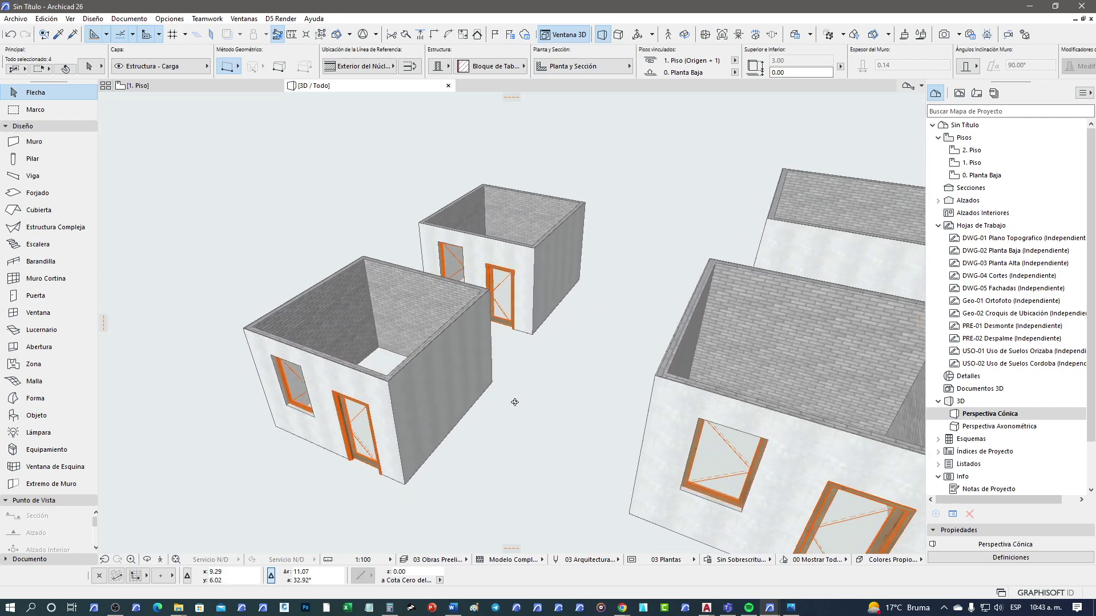
pyautogui.click(519, 402)
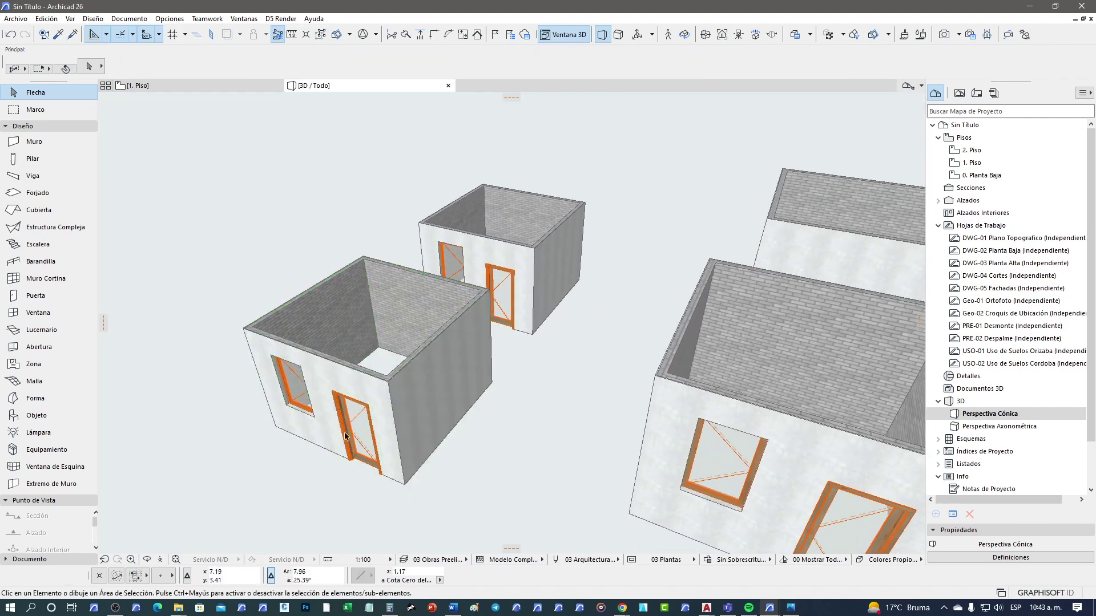
pyautogui.click(296, 390)
pyautogui.keyDown('shift'); pyautogui.click(376, 411); pyautogui.keyUp('shift')
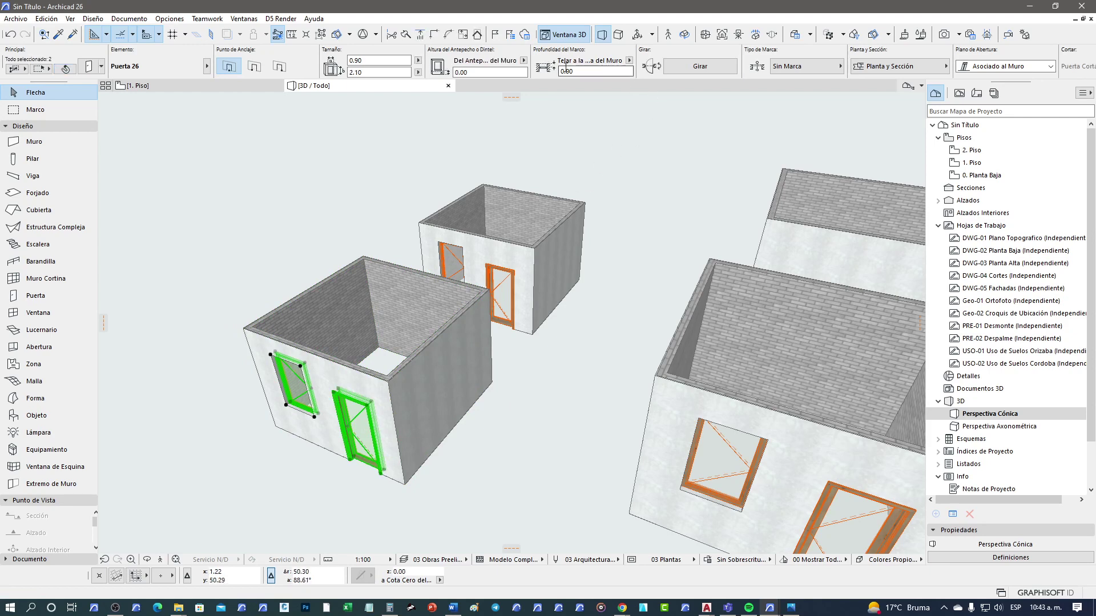
pyautogui.click(524, 61)
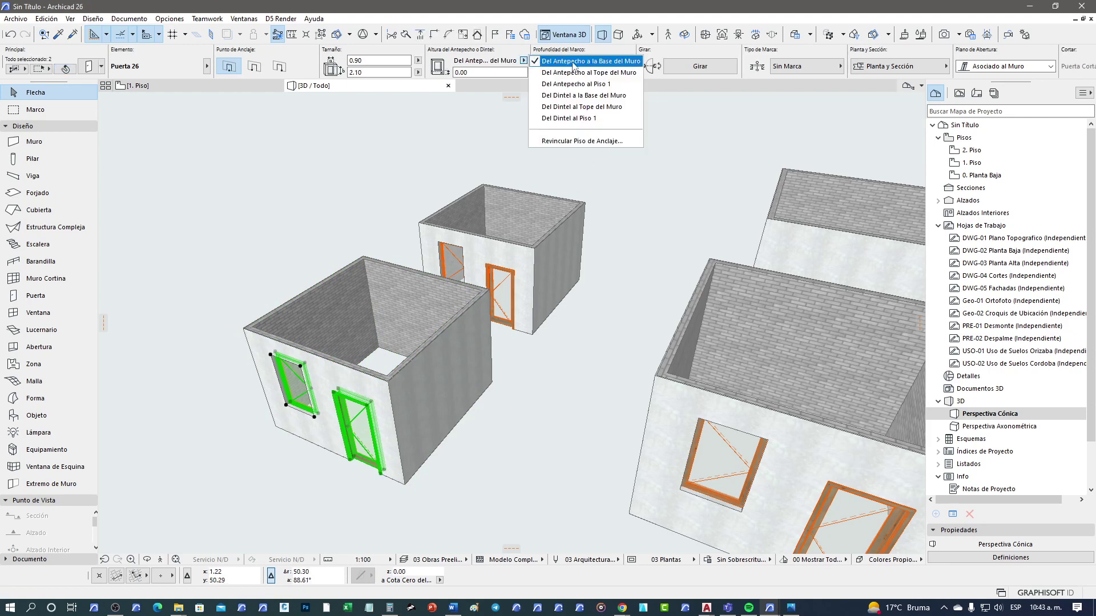
pyautogui.click(625, 287)
pyautogui.click(600, 313)
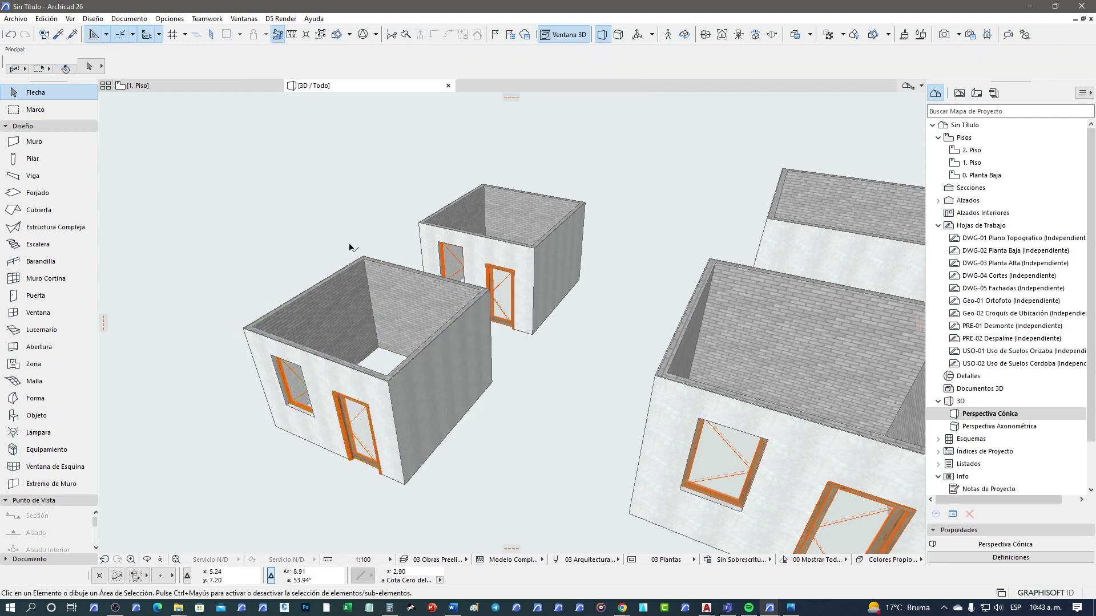
pyautogui.click(25, 19)
pyautogui.moveTo(47, 195)
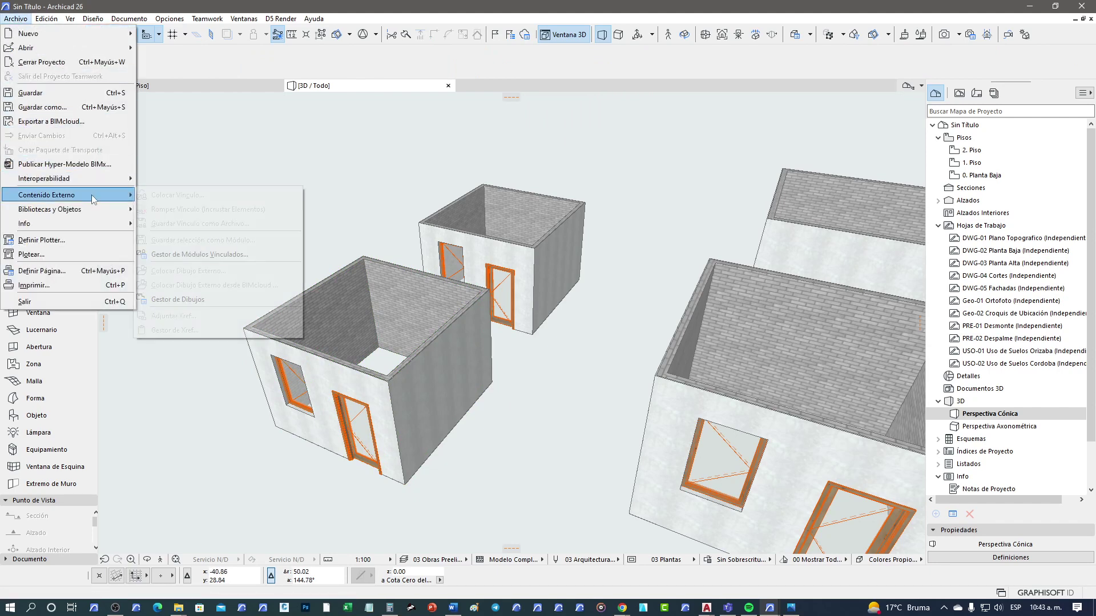
# From 0. Planta Baja, start a hotlink with openings relinked to wall base and source-story elevation kept
pyautogui.click(300, 152)
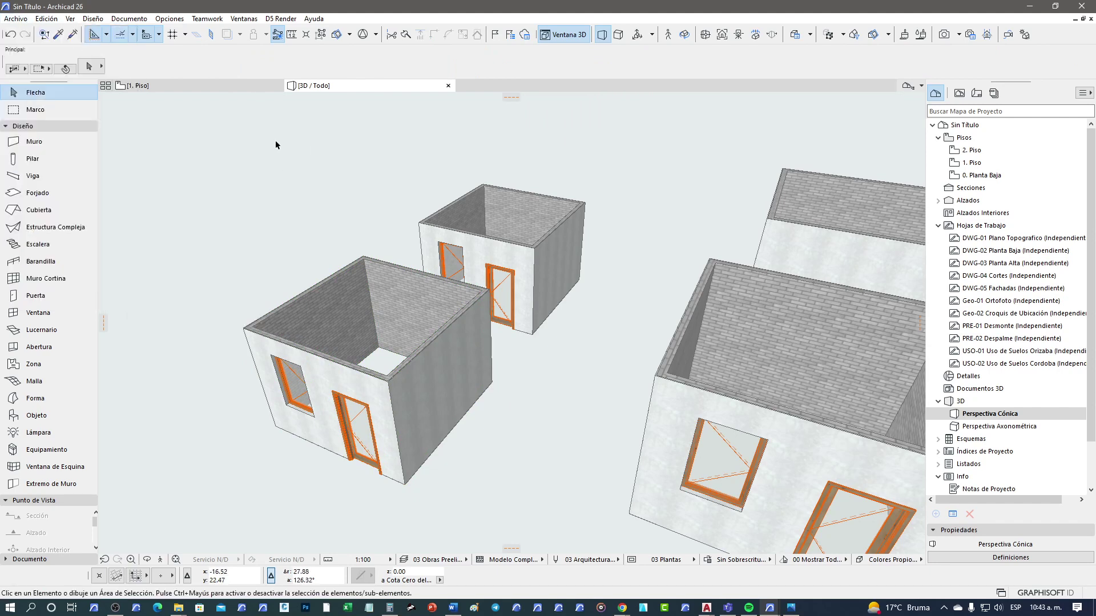
pyautogui.click(239, 85)
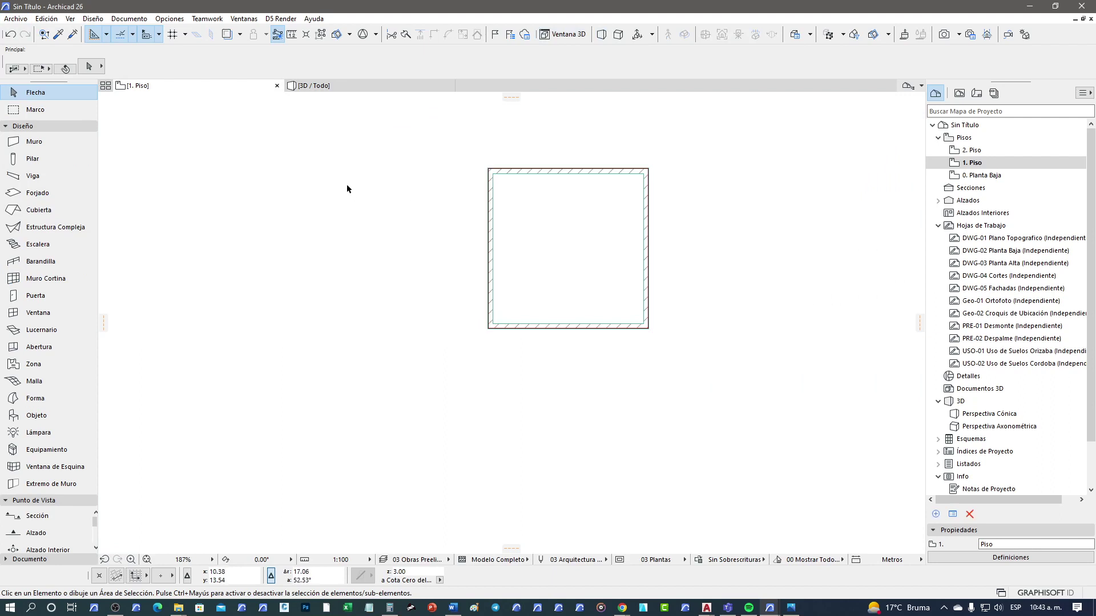
pyautogui.doubleClick(981, 176)
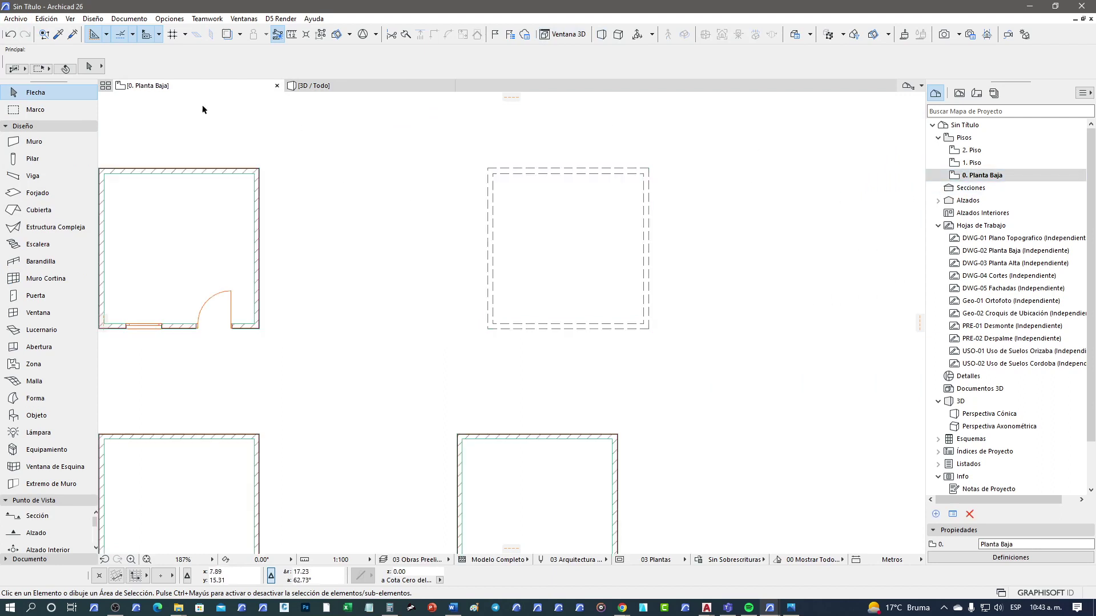
pyautogui.click(19, 20)
pyautogui.moveTo(52, 195)
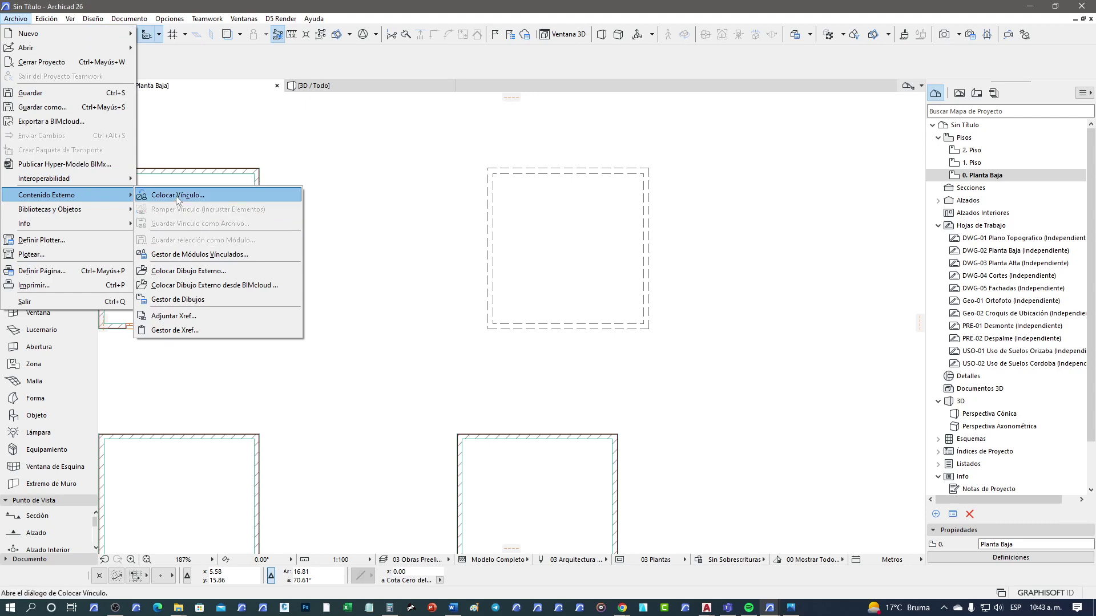
pyautogui.click(176, 196)
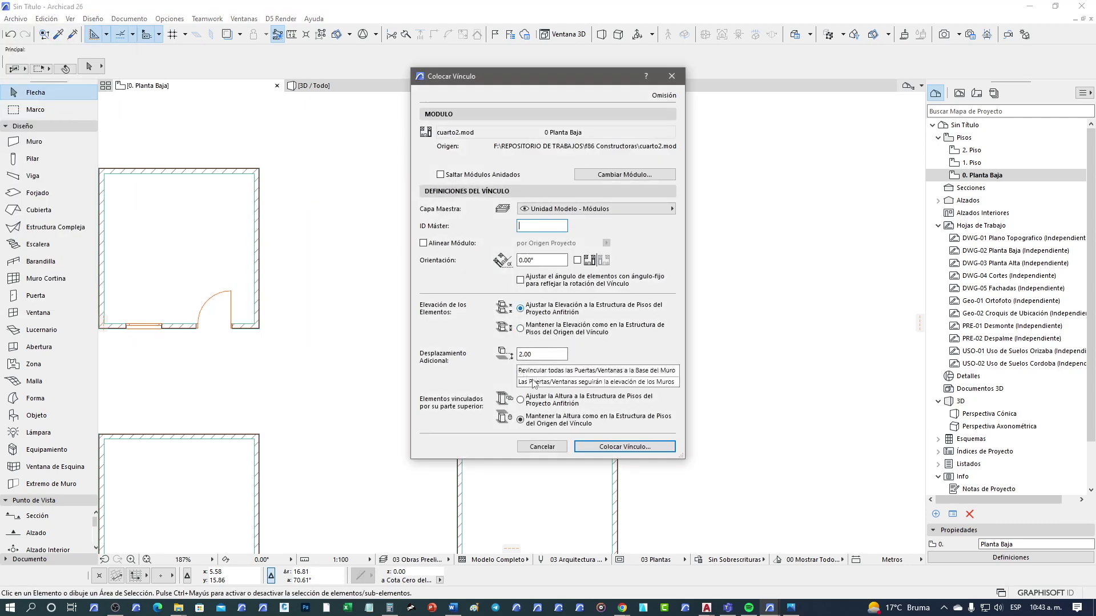
pyautogui.moveTo(594, 376)
pyautogui.moveTo(658, 381)
pyautogui.click(560, 377)
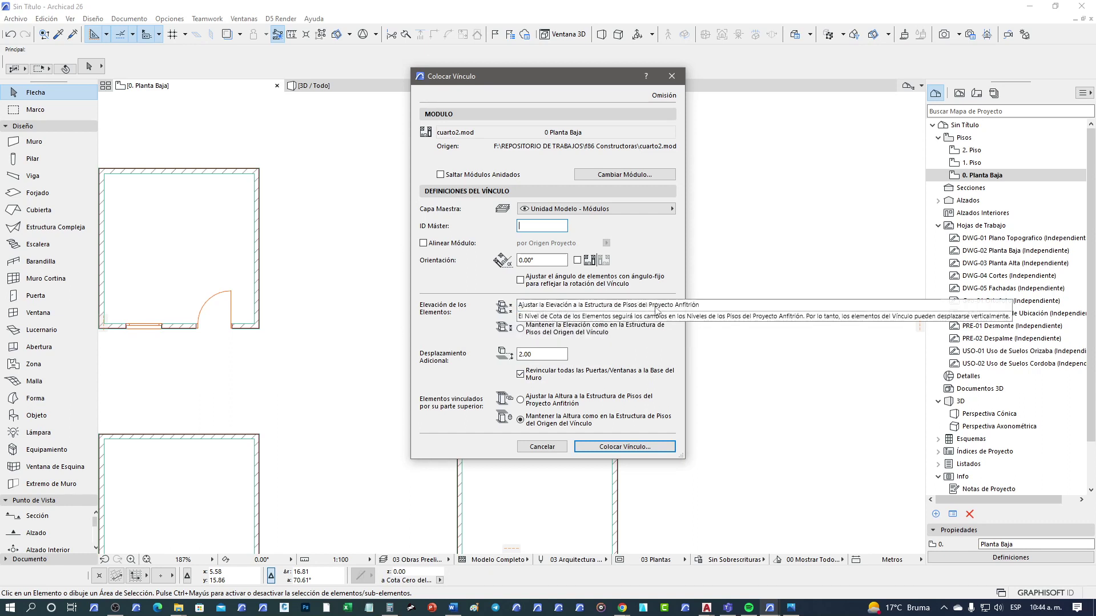
pyautogui.click(553, 332)
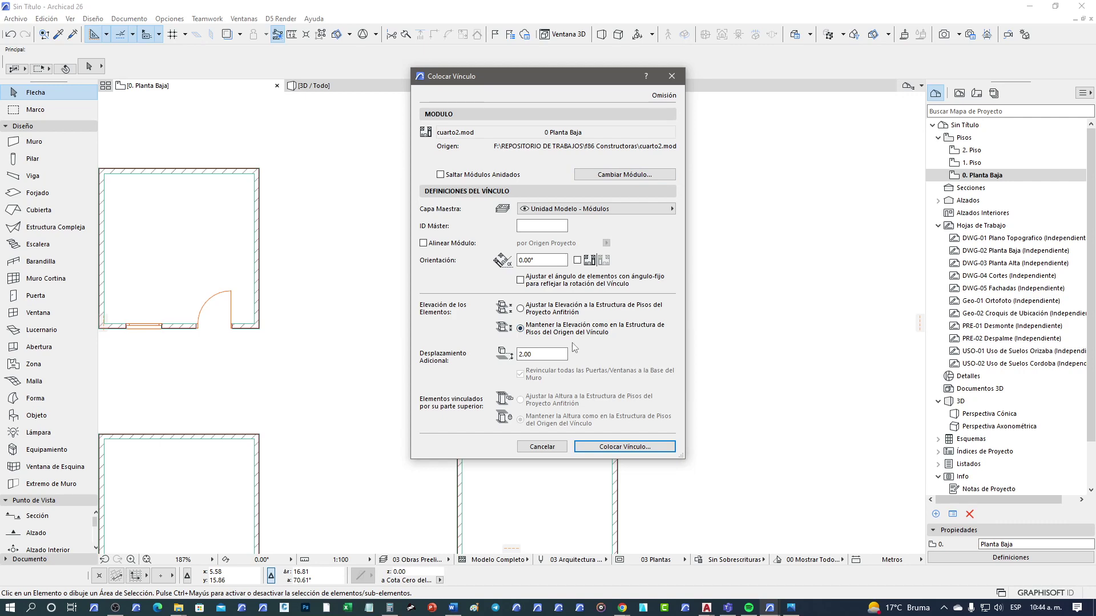
# Place a cuarto.mod hotlink and move it to the right-hand position beside the other module
pyautogui.click(624, 174)
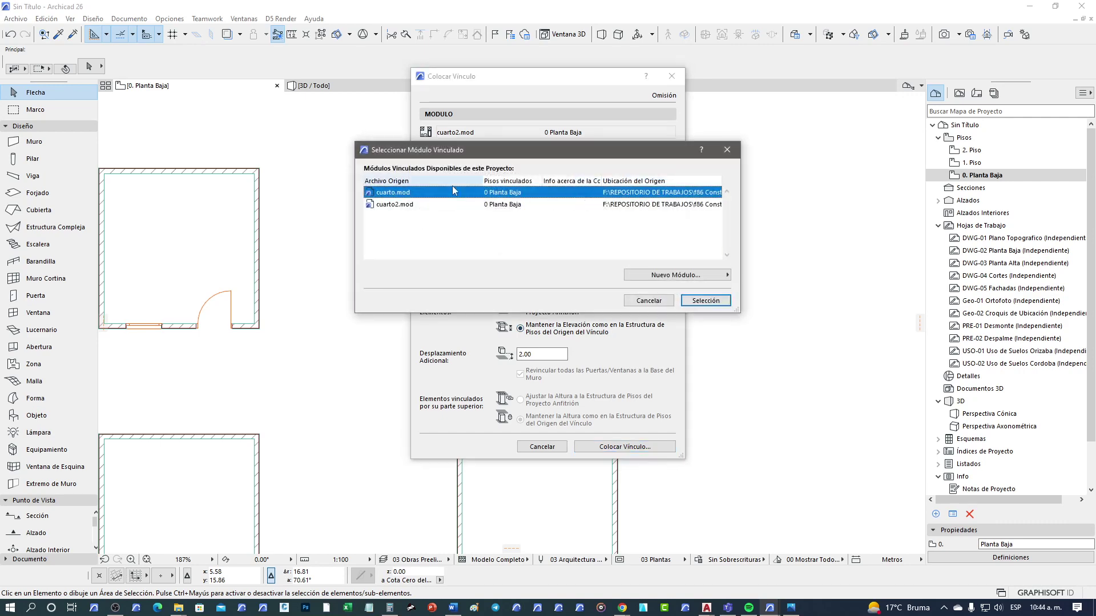
pyautogui.doubleClick(399, 195)
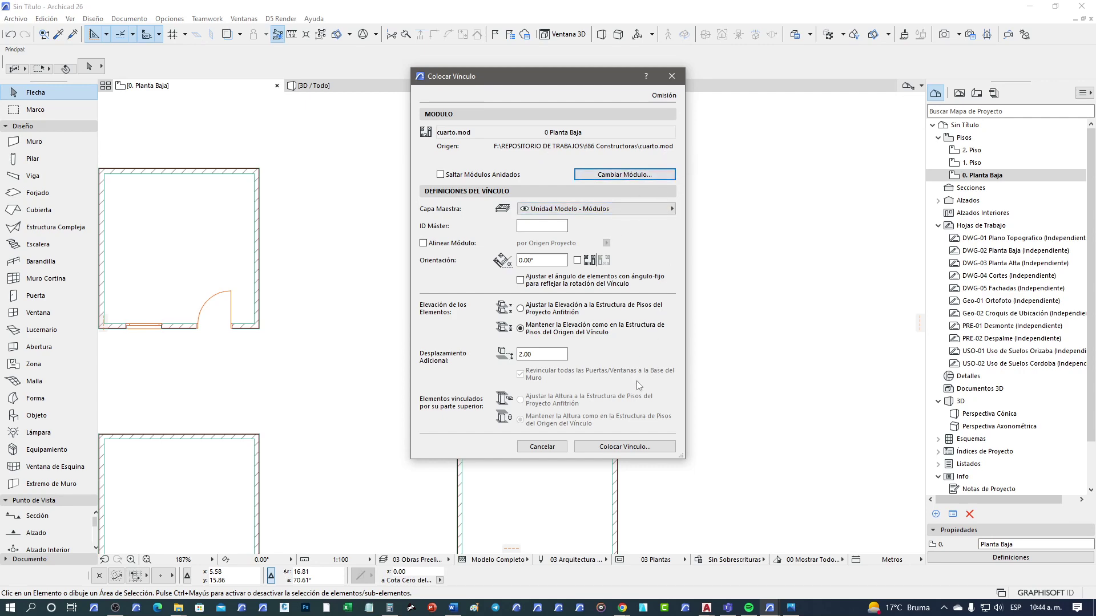
pyautogui.click(621, 451)
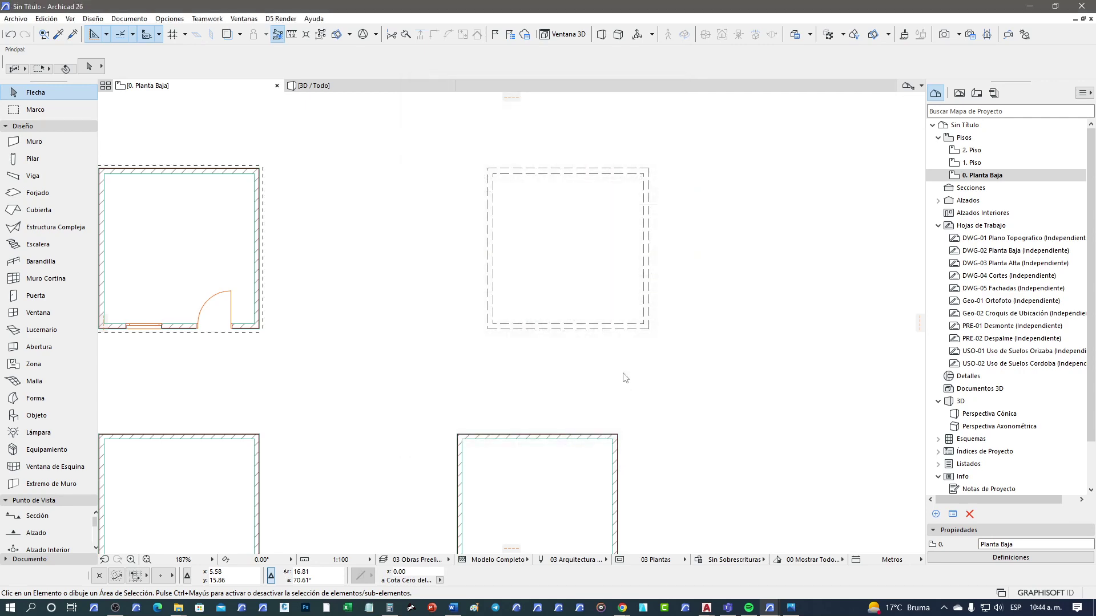
pyautogui.click(261, 331)
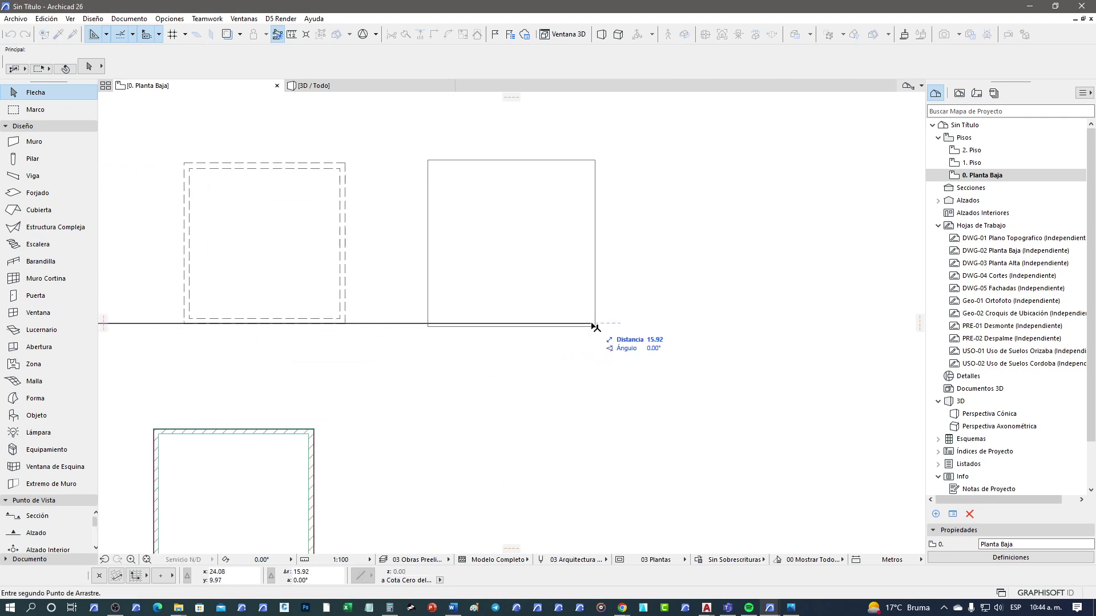
pyautogui.click(590, 327)
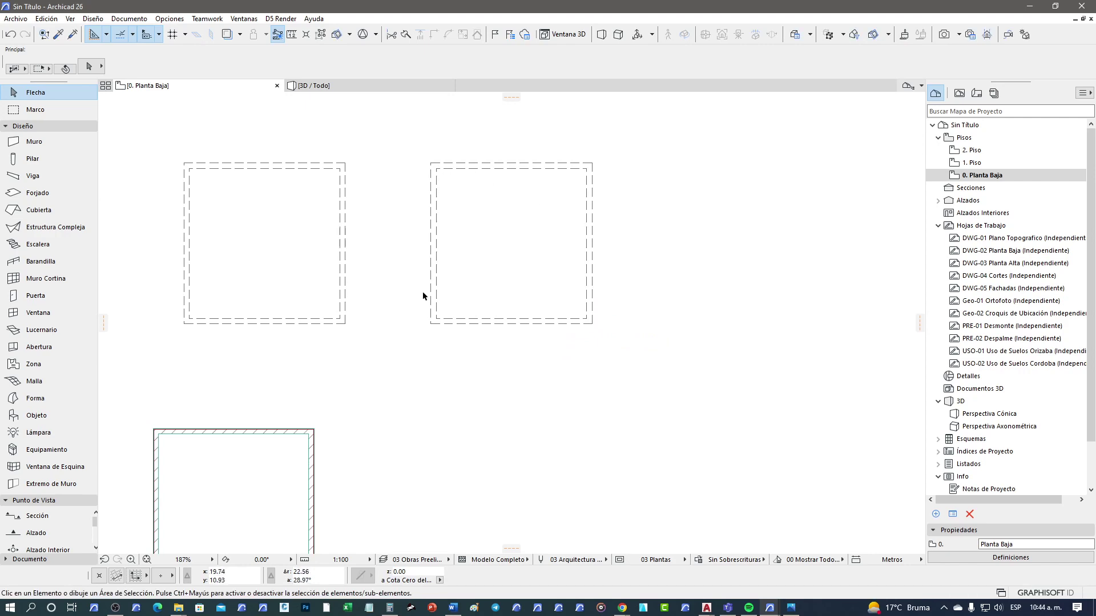
pyautogui.moveTo(510, 317); pyautogui.dragTo(554, 325, button='middle')
# Switch to the 3D / Todo view and orbit to inspect the room modules
pyautogui.click(382, 88)
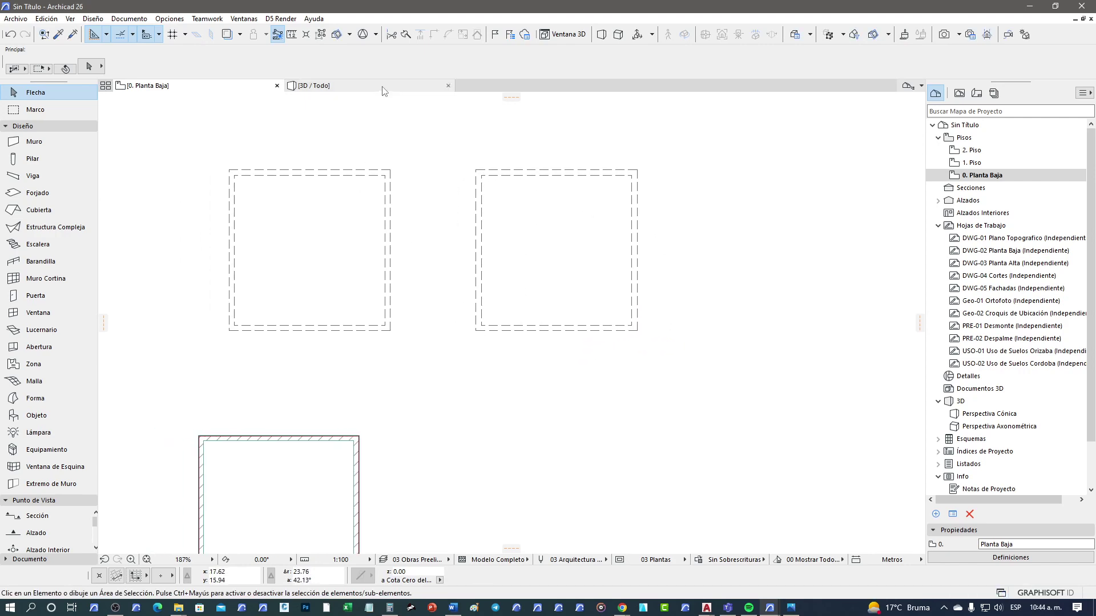
pyautogui.click(578, 326)
pyautogui.moveTo(606, 354)
pyautogui.keyDown('shift'); pyautogui.mouseDown(button='middle')
pyautogui.moveTo(520, 361)
pyautogui.moveTo(565, 308)
pyautogui.mouseUp(button='middle'); pyautogui.keyUp('shift')
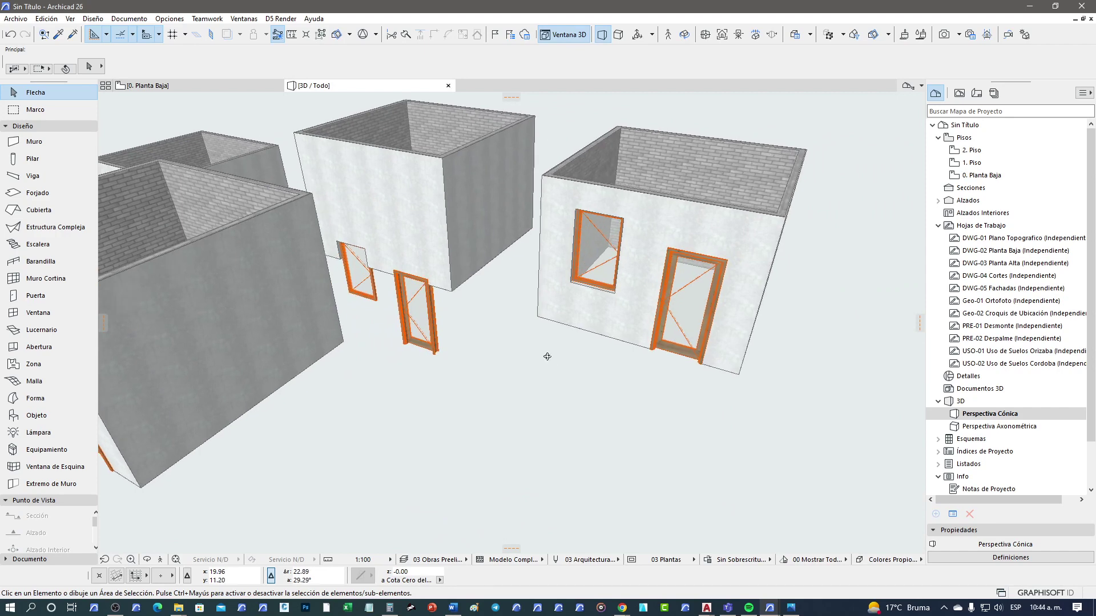
# Select the right-hand room module's walls, window and door in 3D to check them
pyautogui.click(598, 275)
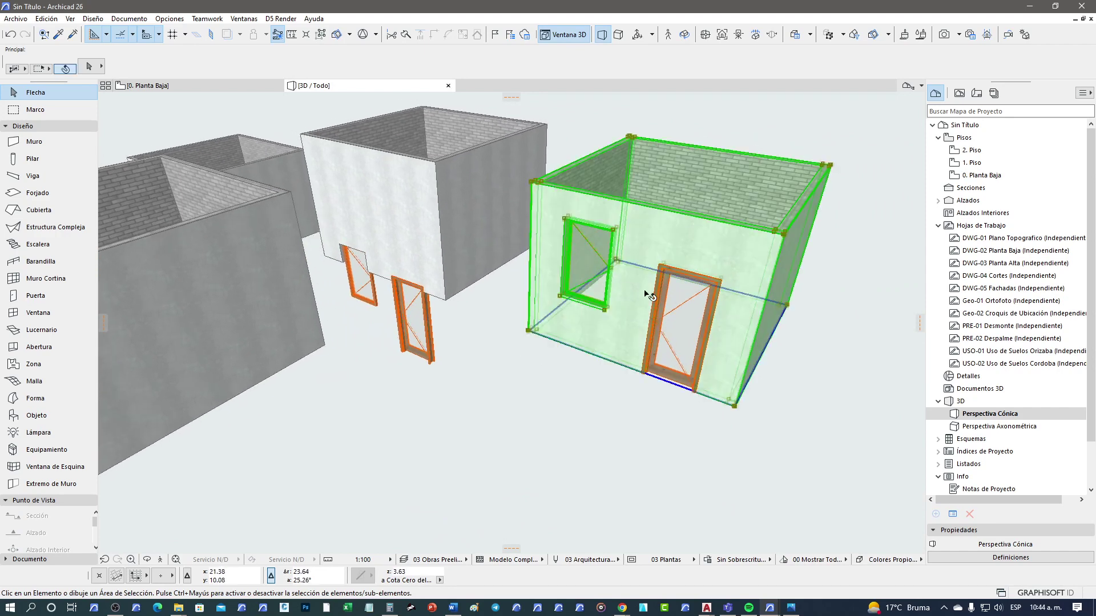
pyautogui.click(653, 433)
pyautogui.click(689, 368)
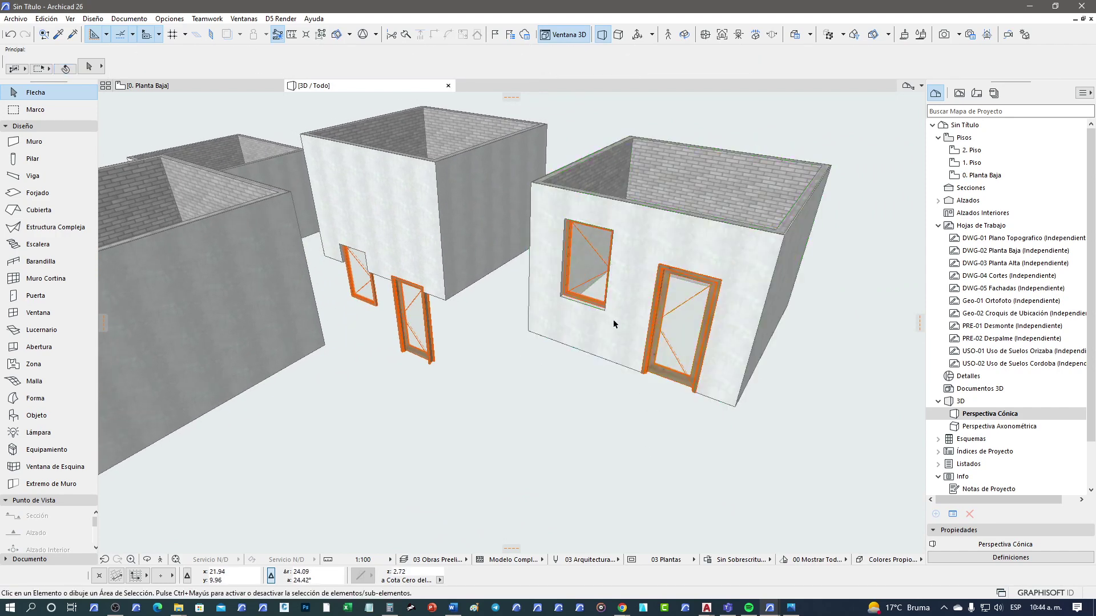
pyautogui.keyDown('shift'); pyautogui.click(585, 285); pyautogui.keyUp('shift')
pyautogui.click(614, 402)
pyautogui.click(657, 375)
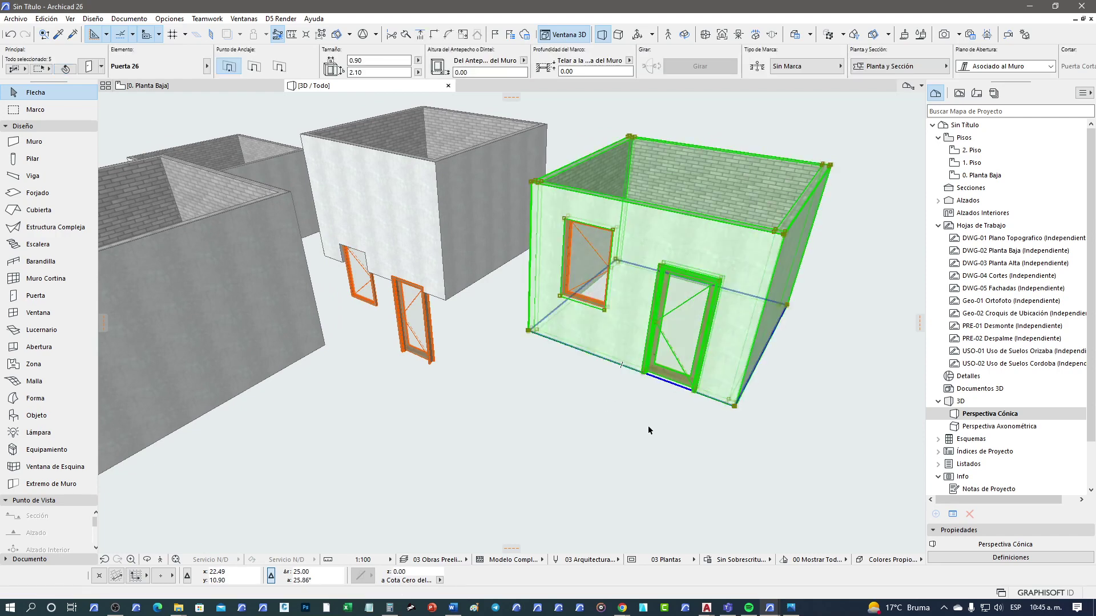
pyautogui.click(648, 427)
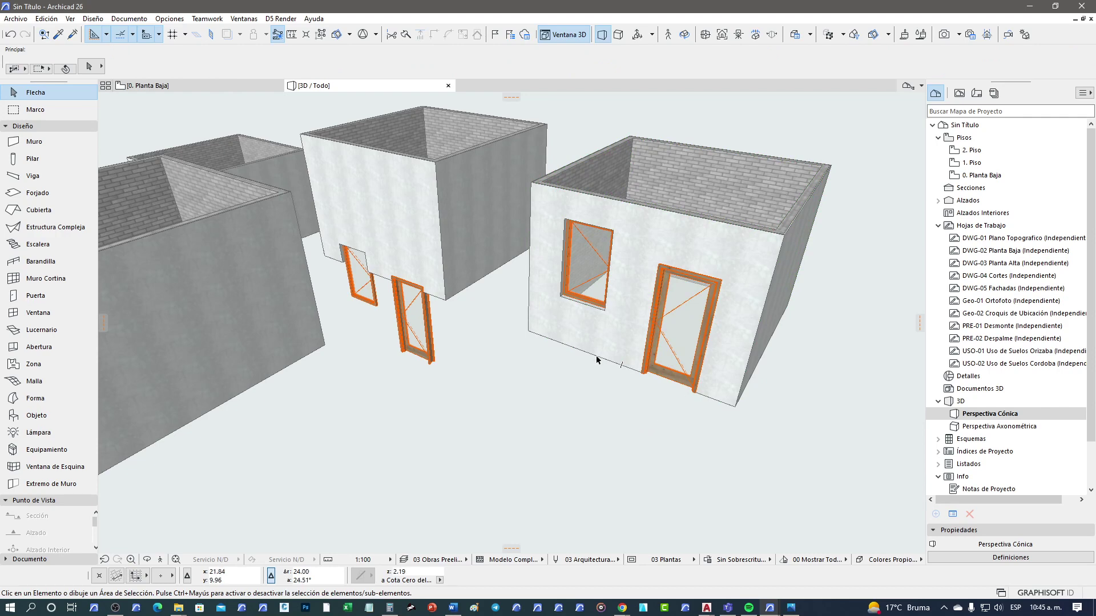
# From a higher orbit, select the back room's door and its neighbouring window
pyautogui.keyDown('shift'); pyautogui.moveTo(636, 423); pyautogui.dragTo(649, 400, button='middle'); pyautogui.keyUp('shift')
pyautogui.click(408, 332)
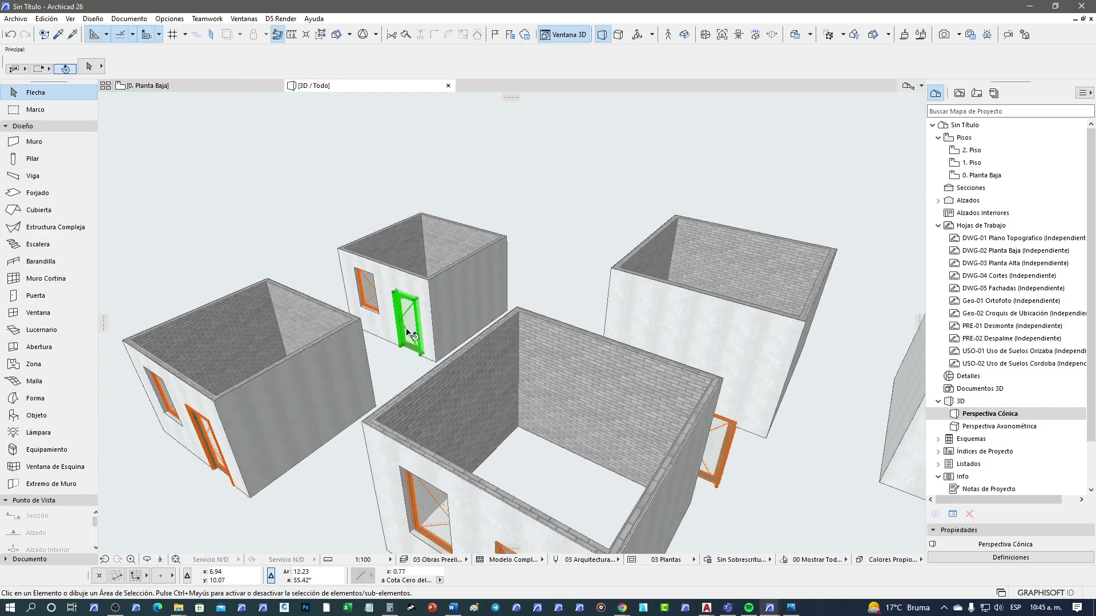
pyautogui.keyDown('shift'); pyautogui.click(372, 303); pyautogui.keyUp('shift')
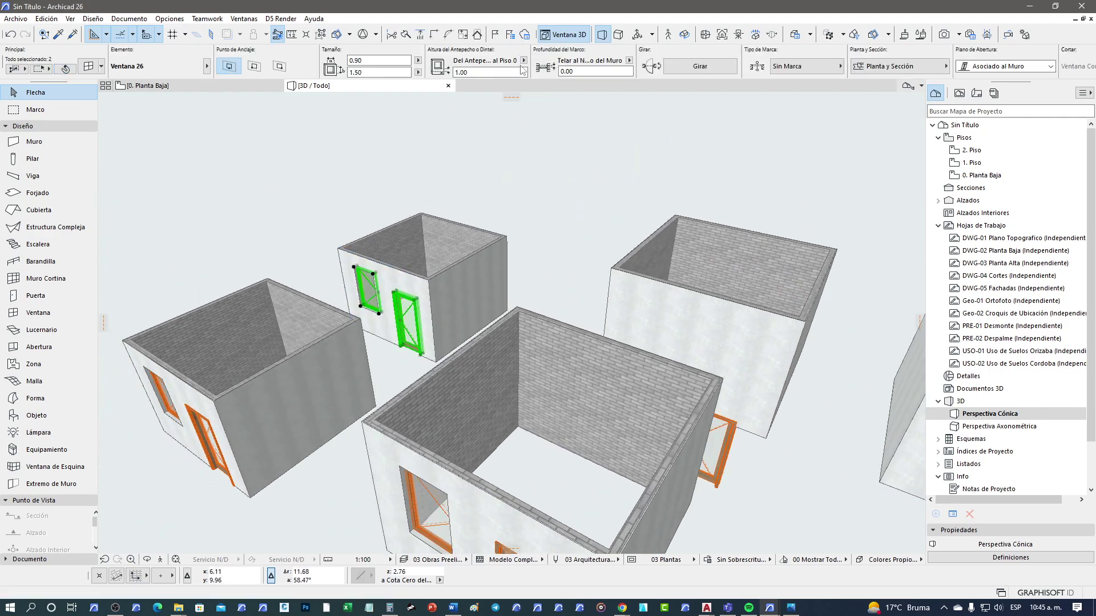
pyautogui.click(532, 150)
# Orbit, pan and zoom out until all the linked room modules are in view
pyautogui.keyDown('shift'); pyautogui.moveTo(532, 149); pyautogui.dragTo(305, 190, button='middle'); pyautogui.keyUp('shift')
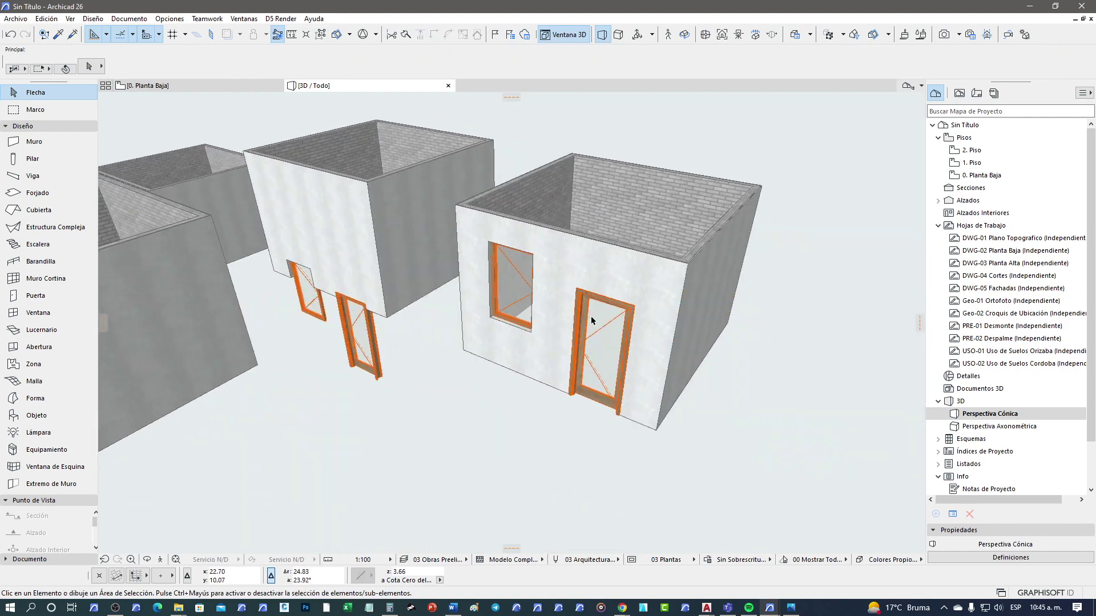
pyautogui.moveTo(464, 382)
pyautogui.mouseDown(button='middle')
pyautogui.moveTo(540, 391)
pyautogui.moveTo(565, 420)
pyautogui.mouseUp(button='middle')
pyautogui.scroll(-2, 597, 399)
pyautogui.scroll(-2, 597, 392)
pyautogui.scroll(-2, 597, 384)
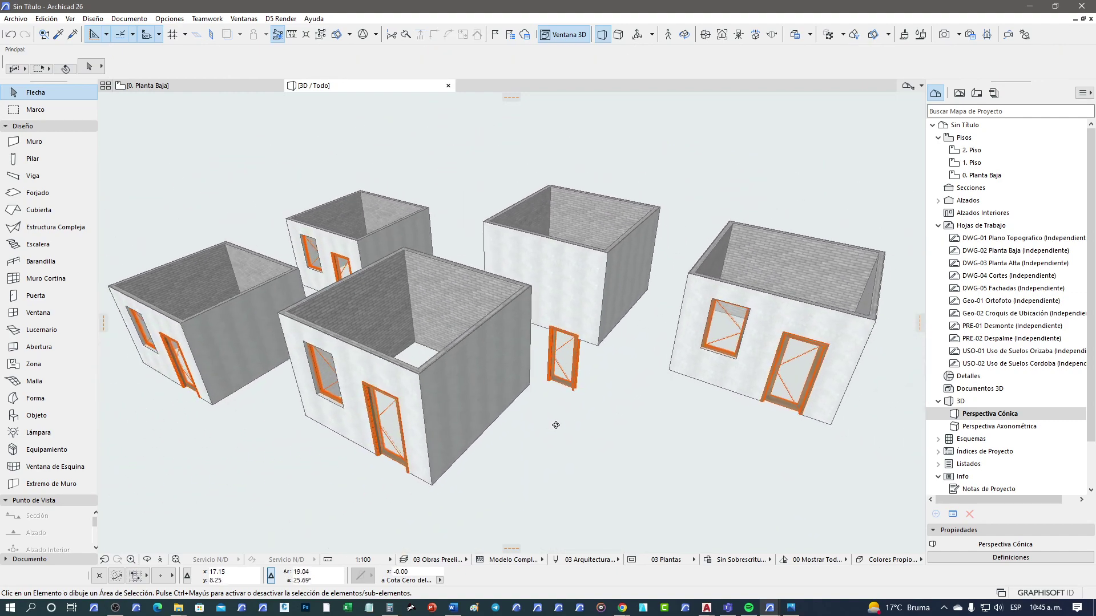